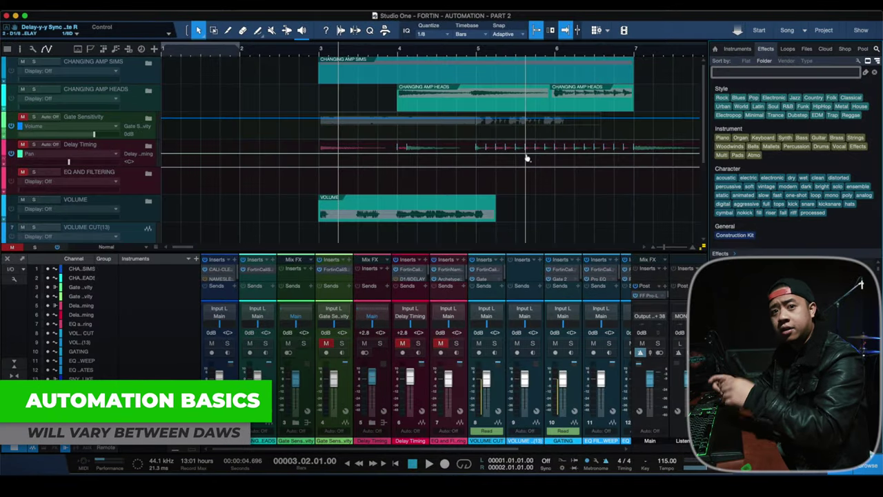
# Add a new track with the Fortin Cali Suite plugin from a CALI search, fed from Input L.
pyautogui.write('CALI')
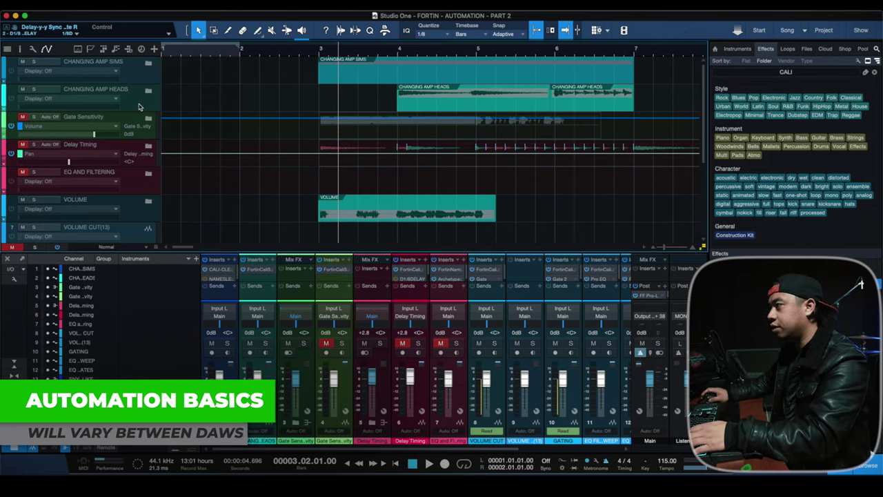
pyautogui.moveTo(138, 107); pyautogui.dragTo(62, 69)
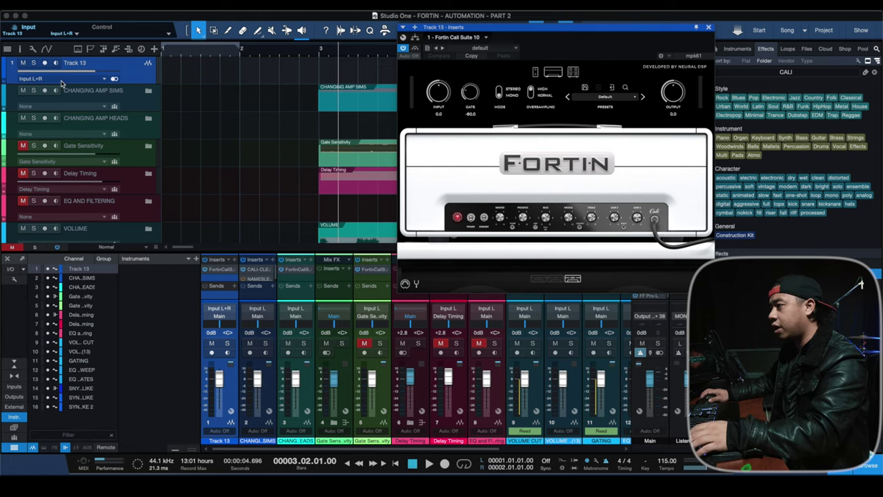
pyautogui.click(62, 79)
pyautogui.click(68, 111)
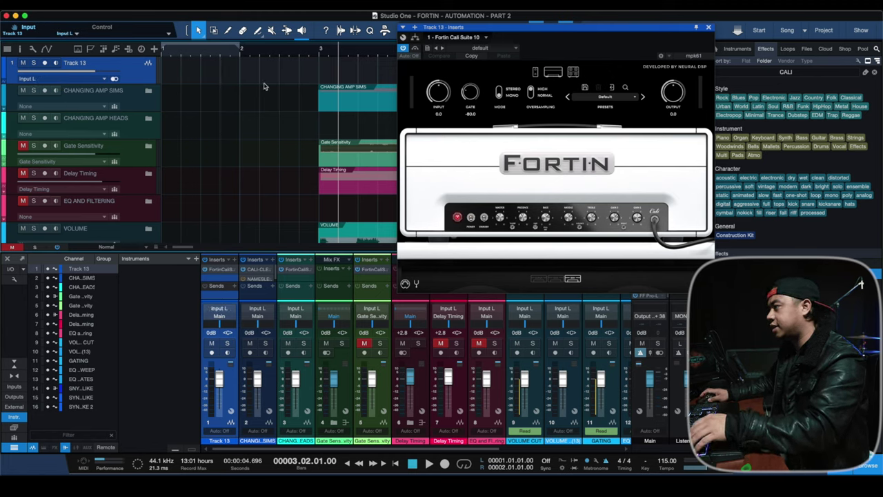
pyautogui.press('a')
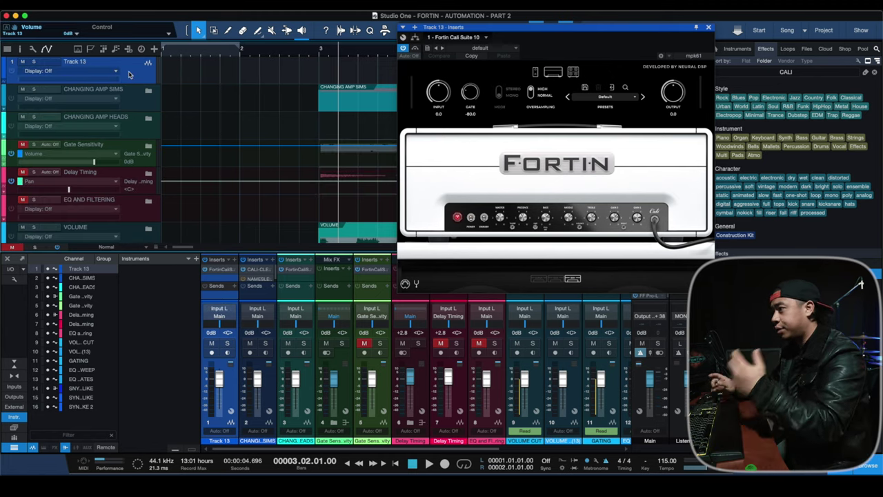
# Rename the new track to 'EXAMPLE 1'.
pyautogui.doubleClick(74, 63)
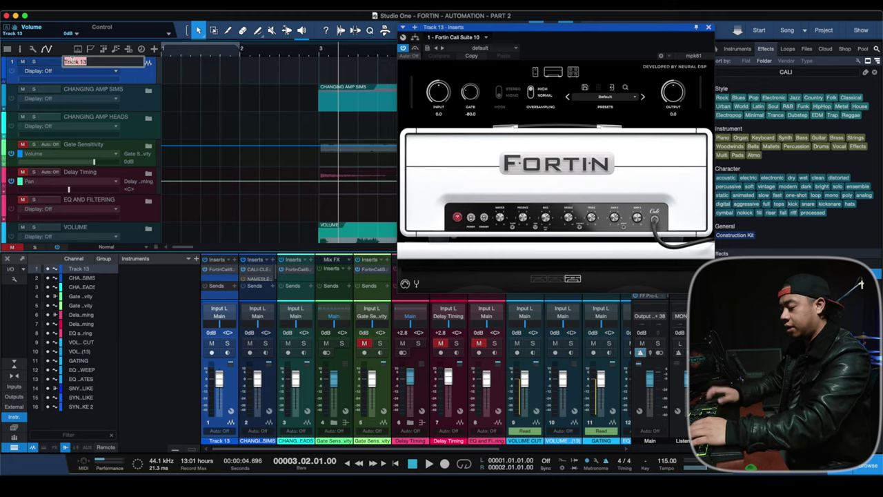
pyautogui.write('EXAMPLE')
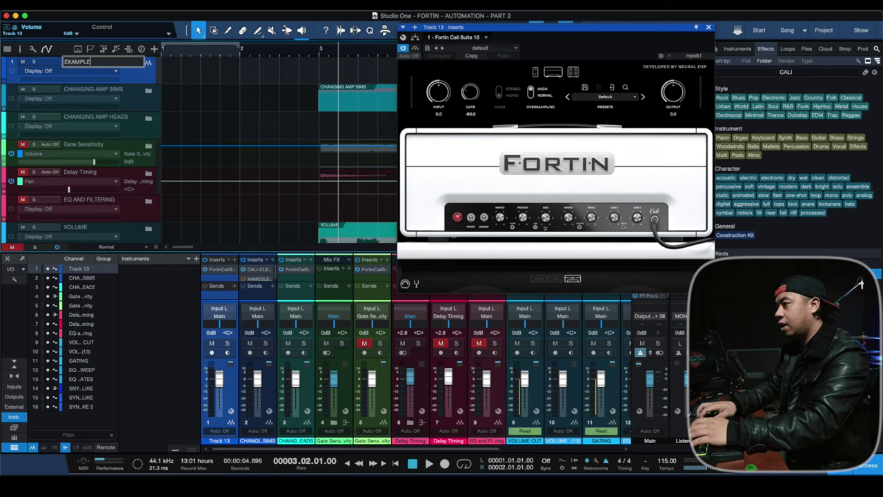
pyautogui.press('Return')
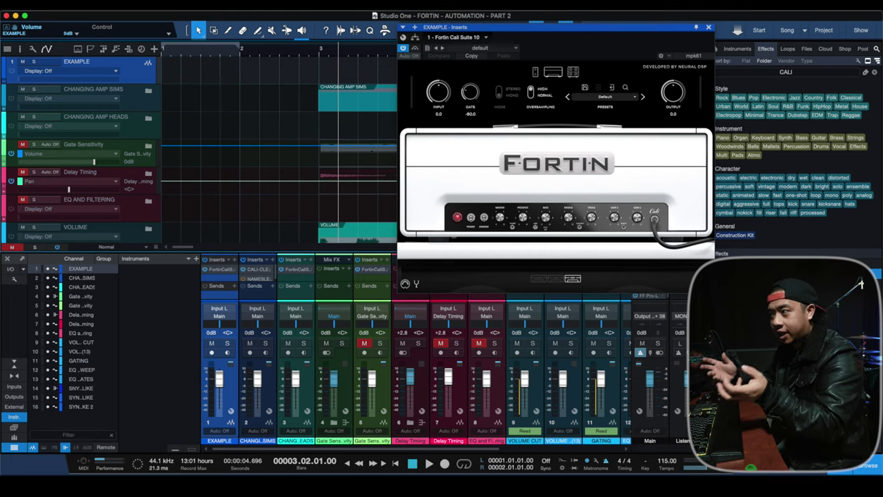
pyautogui.doubleClick(77, 61)
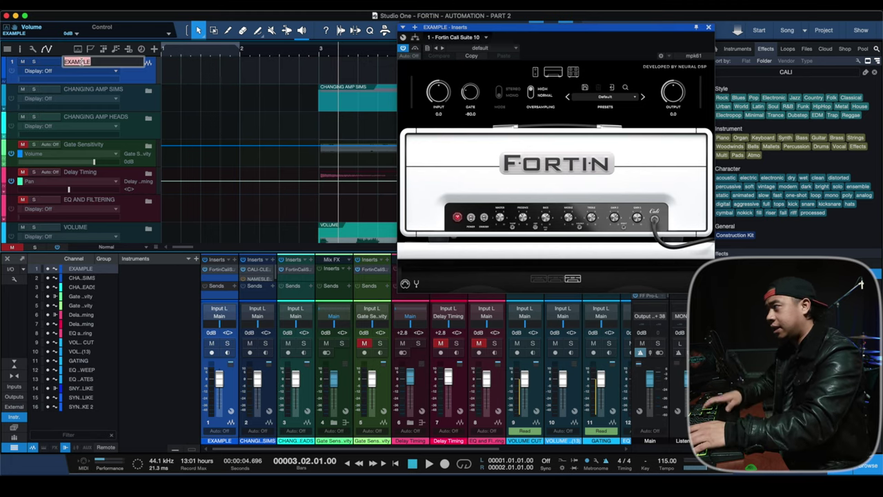
pyautogui.press('Right')
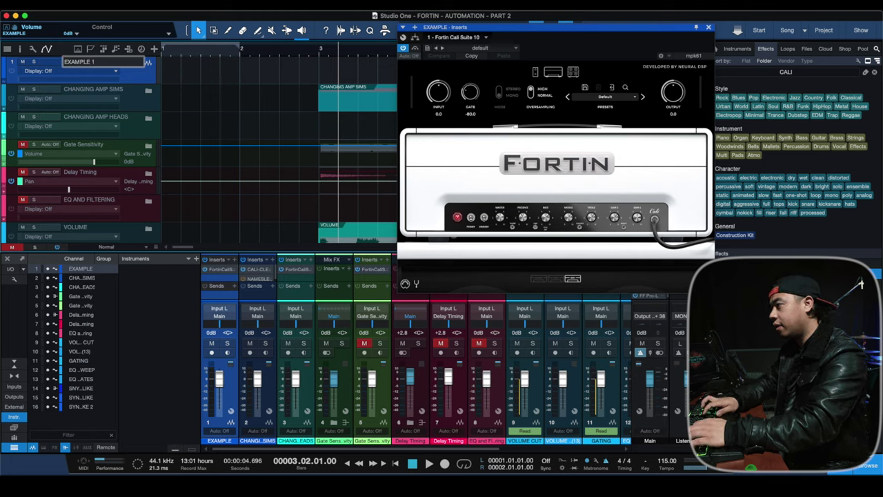
pyautogui.press('Return')
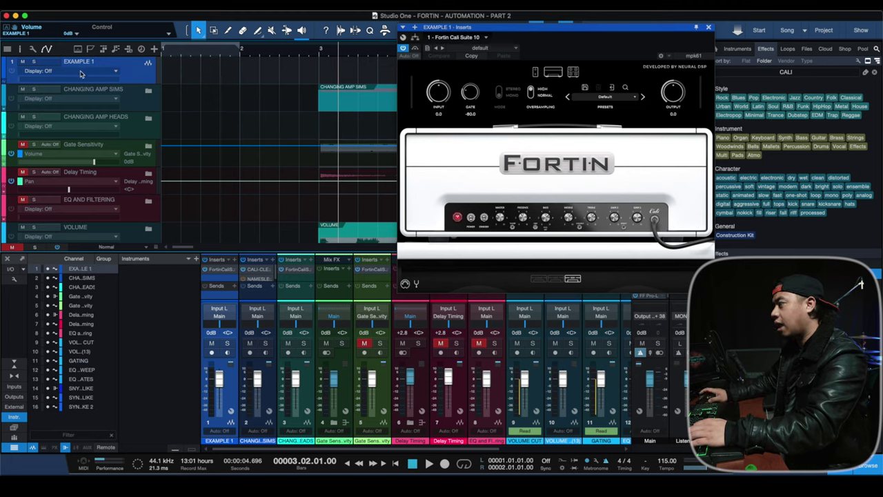
# Add an automation track named AMP SWITCHER.
pyautogui.press('a')
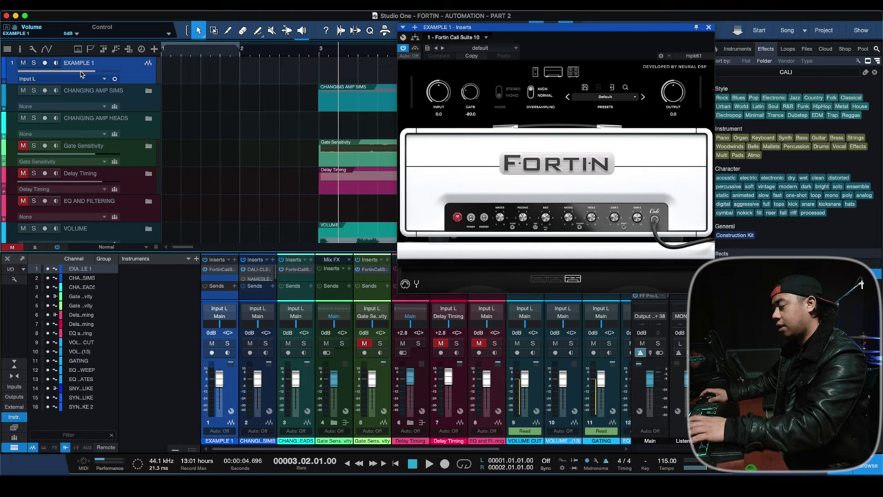
pyautogui.hotkey('shift', 'a')
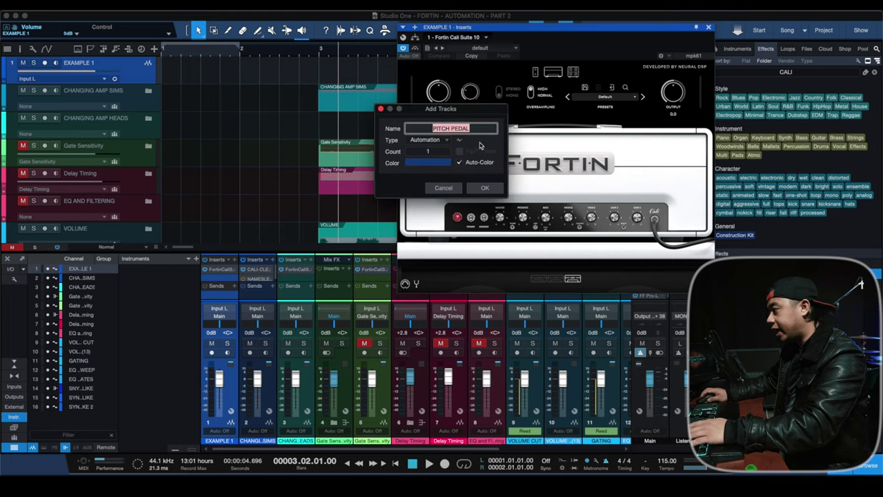
pyautogui.write('AMP SWITCHER')
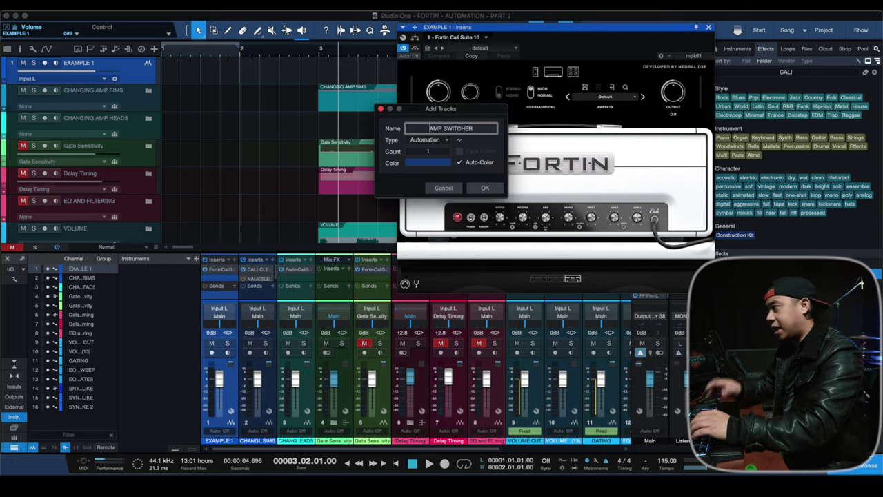
pyautogui.press('Return')
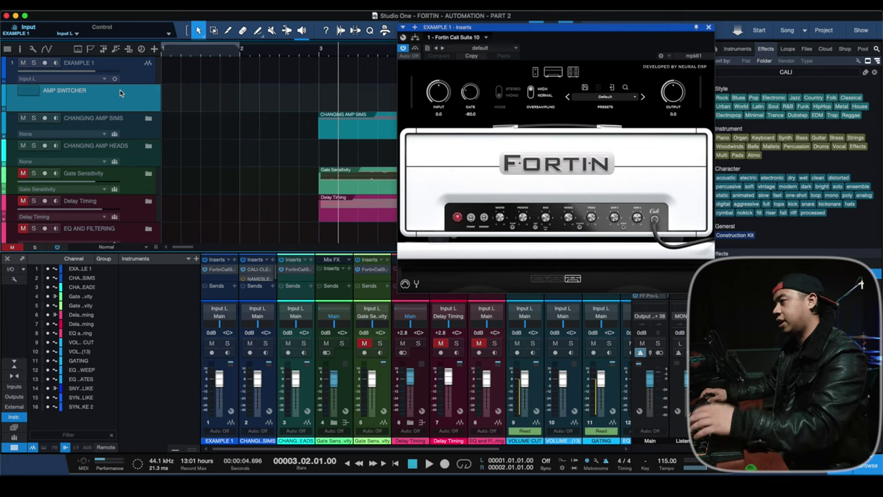
# Show automation lanes and open AMP SWITCHER's Add/Remove parameter list.
pyautogui.press('a')
pyautogui.click(93, 98)
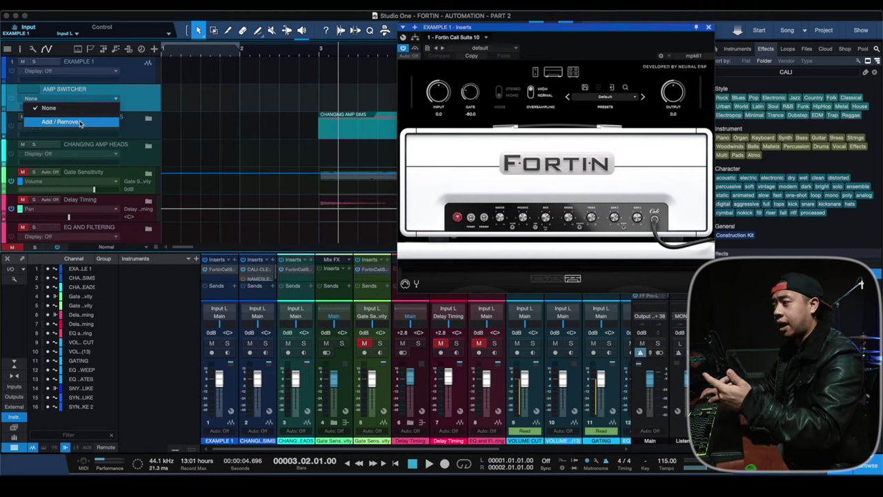
pyautogui.click(80, 123)
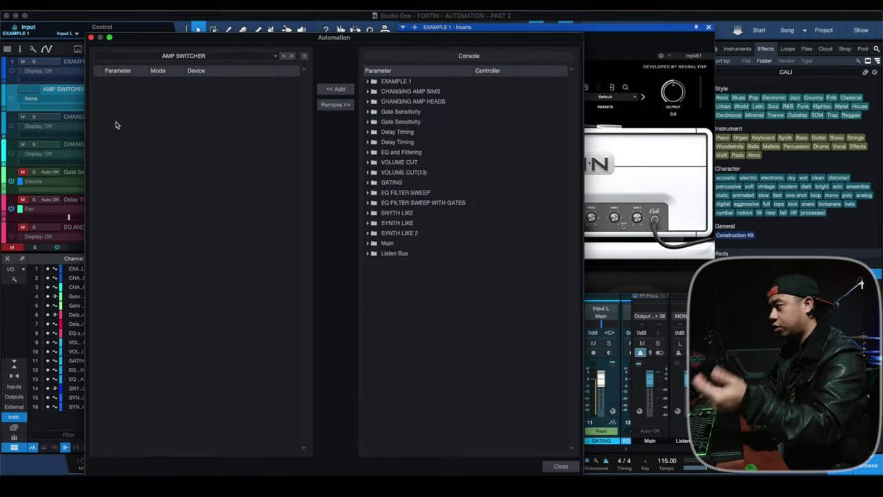
# Expand EXAMPLE 1's Fortin Cali Suite insert and add its Amp Type parameter to AMP SWITCHER.
pyautogui.doubleClick(398, 81)
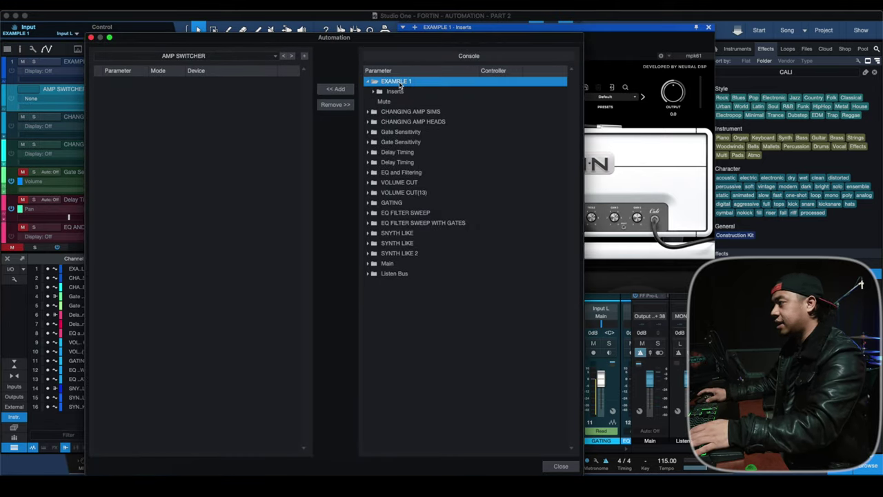
pyautogui.doubleClick(398, 94)
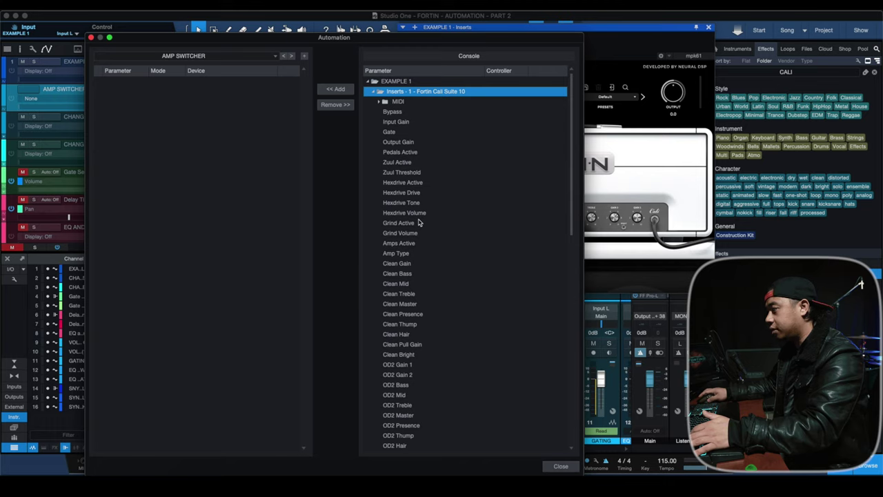
pyautogui.scroll(-1, 417, 207)
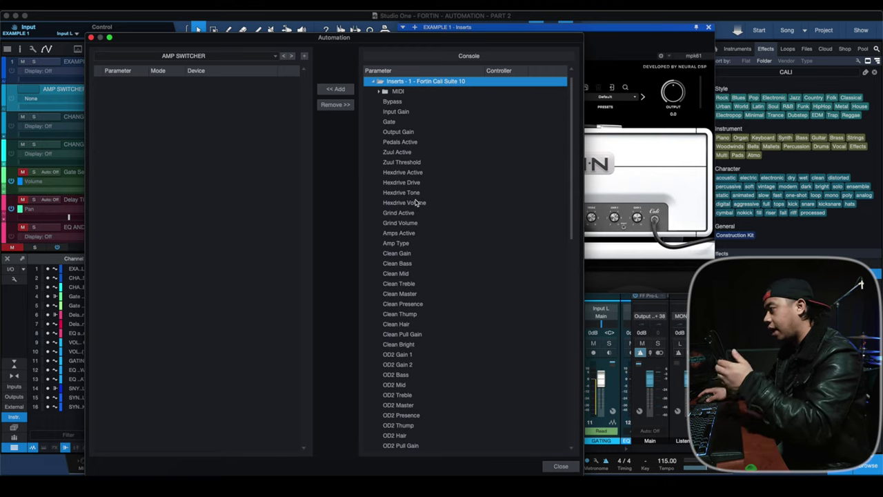
pyautogui.click(400, 243)
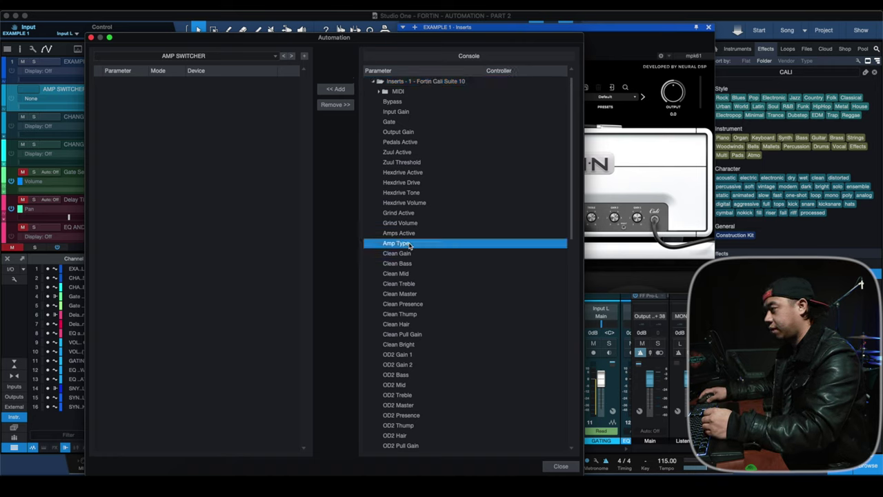
pyautogui.click(336, 89)
# Draw AMP SWITCHER automation points and raise the value at bar 3 to OD1.
pyautogui.click(561, 468)
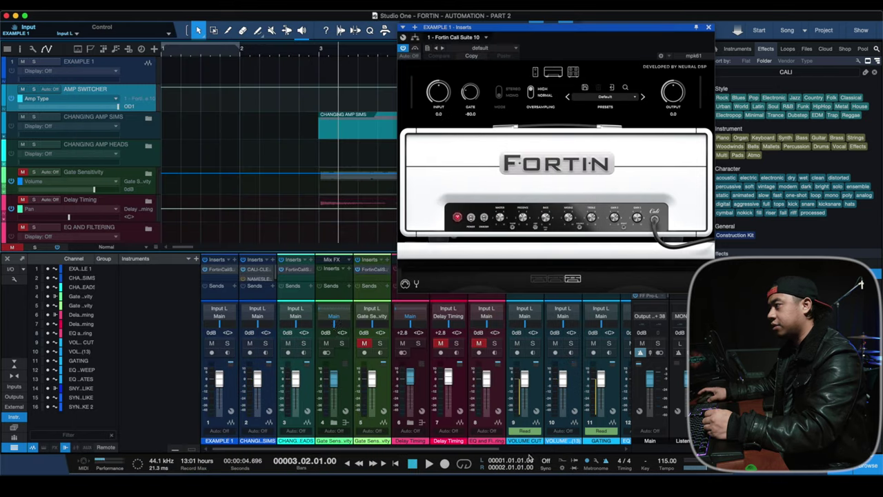
pyautogui.moveTo(319, 90); pyautogui.dragTo(319, 116)
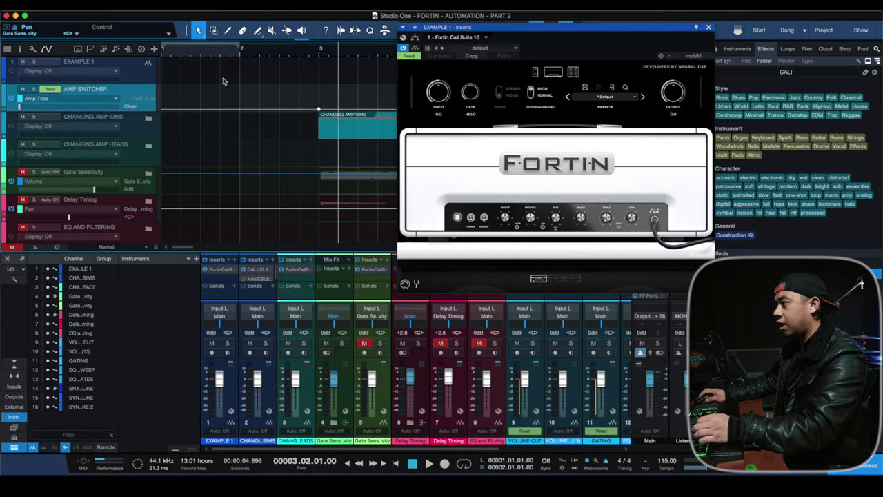
pyautogui.click(239, 109)
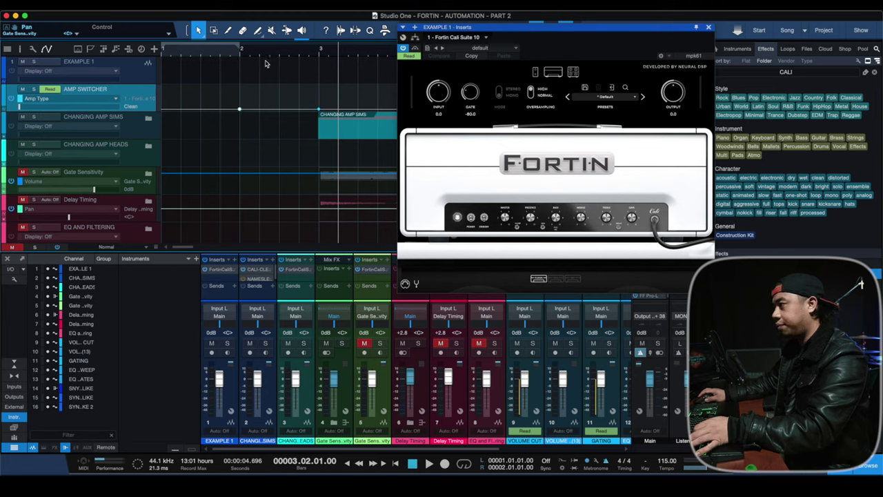
pyautogui.click(320, 56)
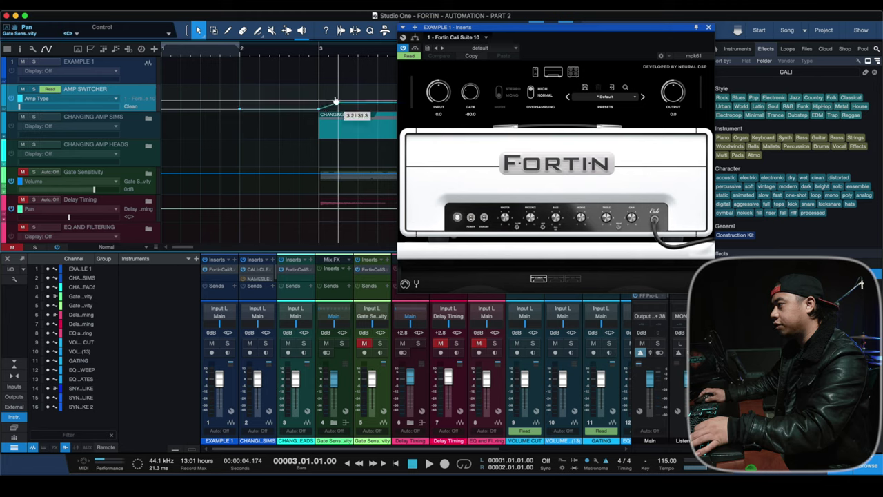
pyautogui.moveTo(320, 109); pyautogui.dragTo(320, 87)
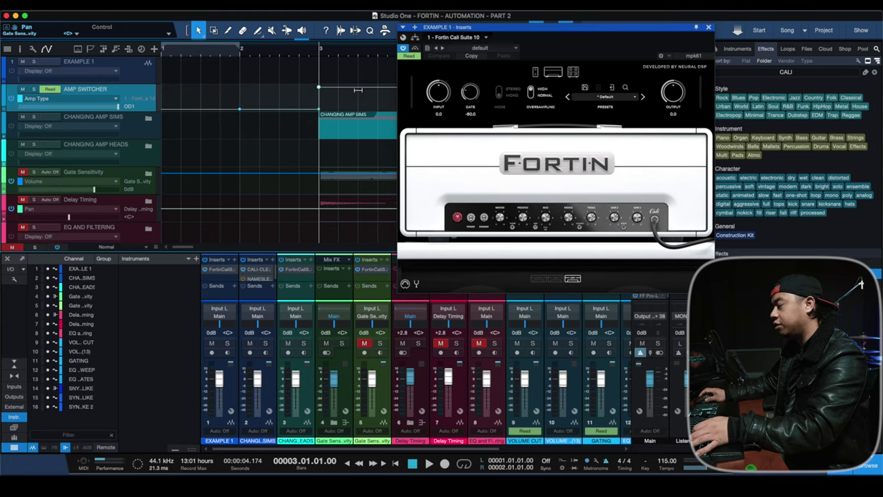
# Solo EXAMPLE 1 and play from bar 2 to hear the amp switch.
pyautogui.click(238, 49)
pyautogui.press('s')
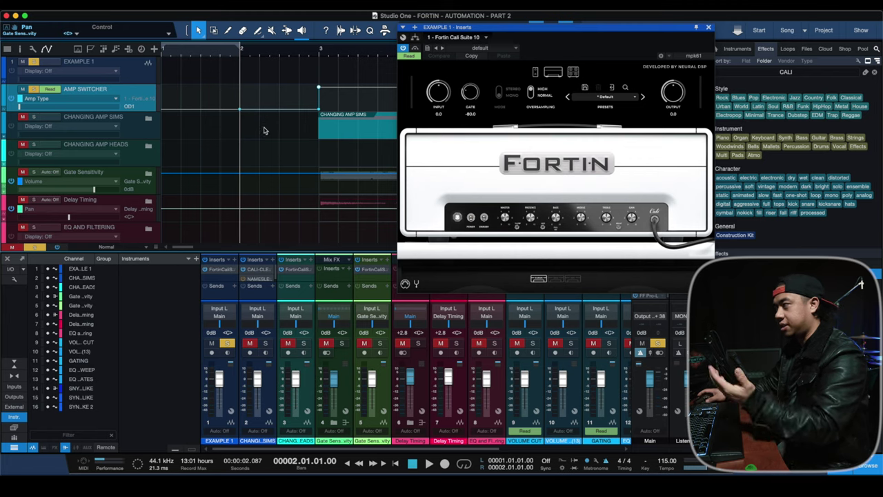
pyautogui.press('space')
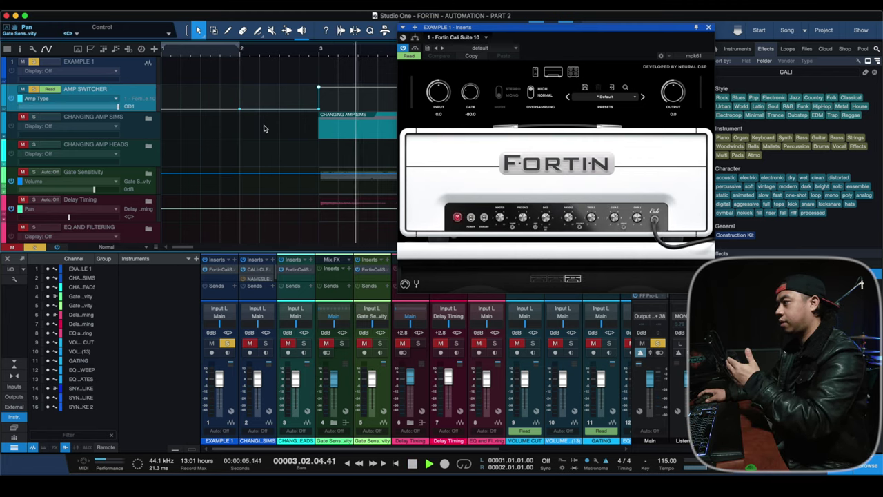
pyautogui.press('space')
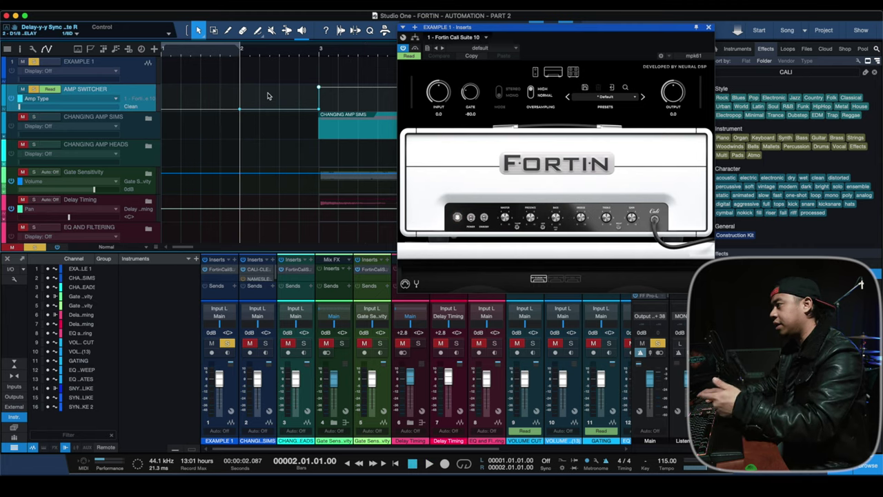
# Set the AMP SWITCHER automation mode to Write.
pyautogui.click(50, 91)
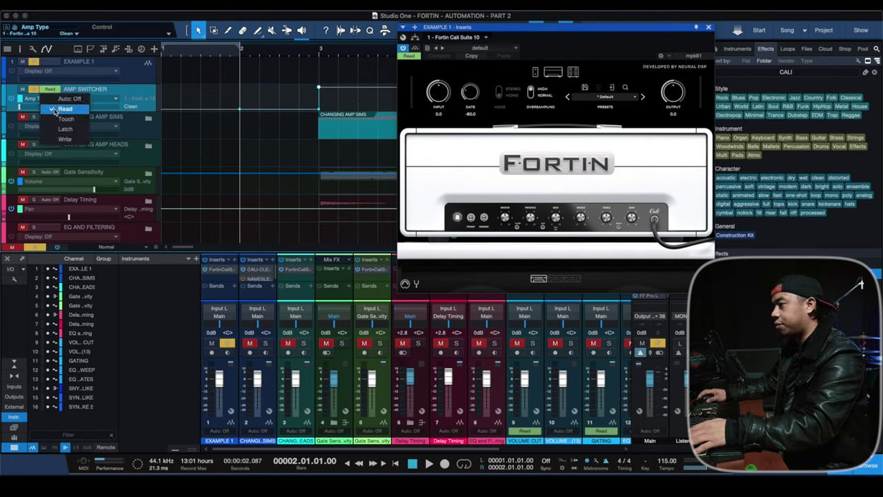
pyautogui.click(55, 110)
pyautogui.click(57, 90)
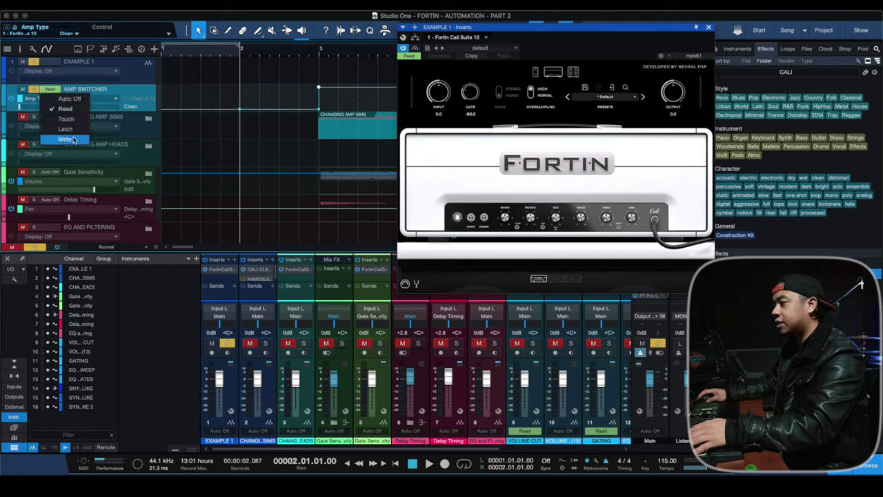
pyautogui.click(87, 129)
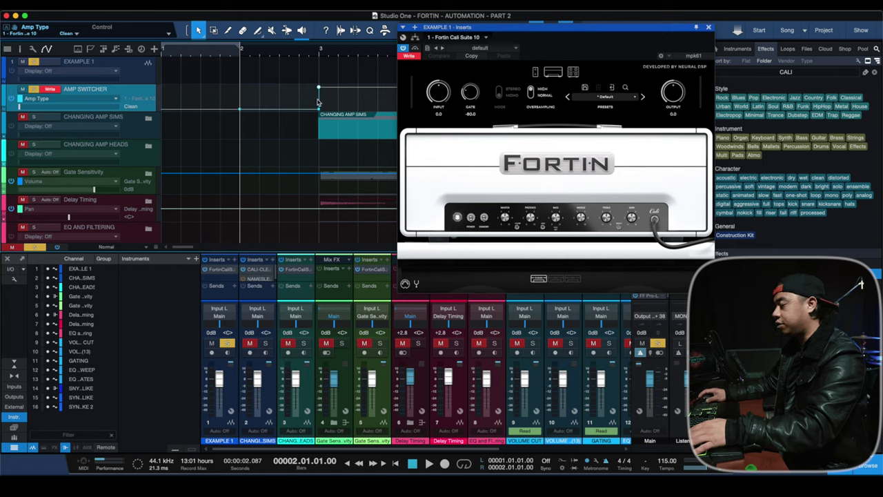
# Record the amp switching Clean to OD1 and back during playback, then move the switch to bar 4.
pyautogui.press('space')
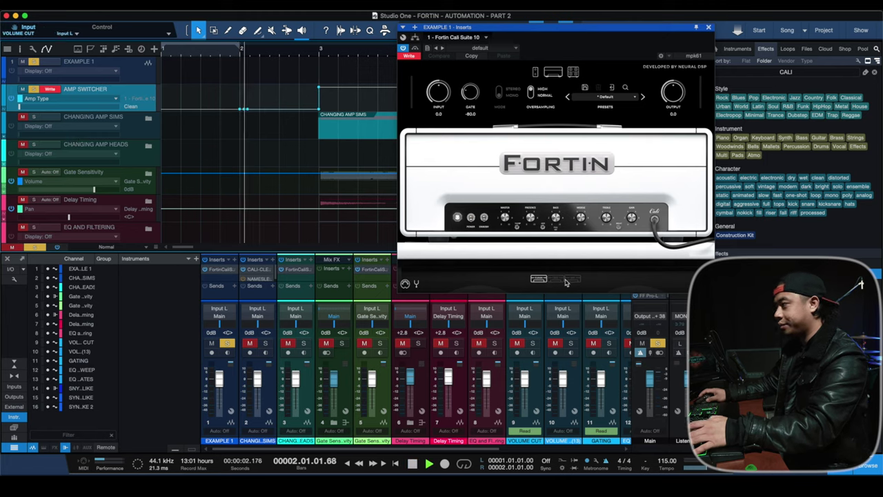
pyautogui.click(555, 280)
pyautogui.click(573, 279)
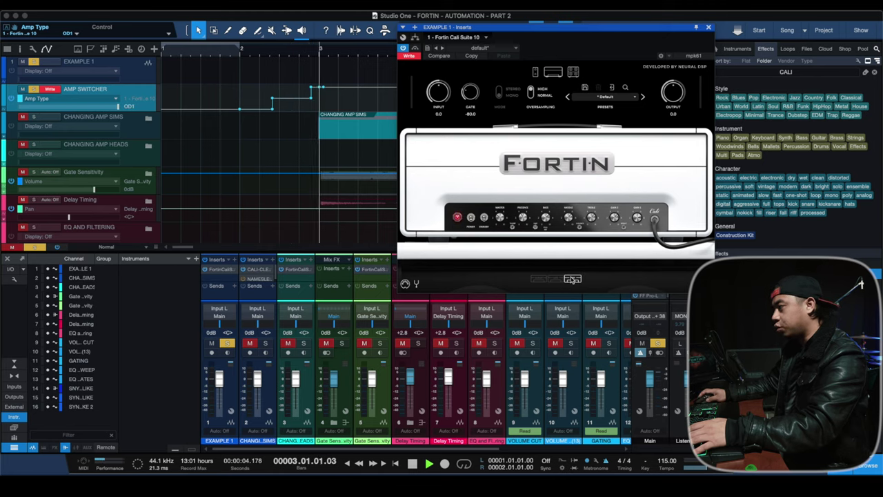
pyautogui.click(536, 279)
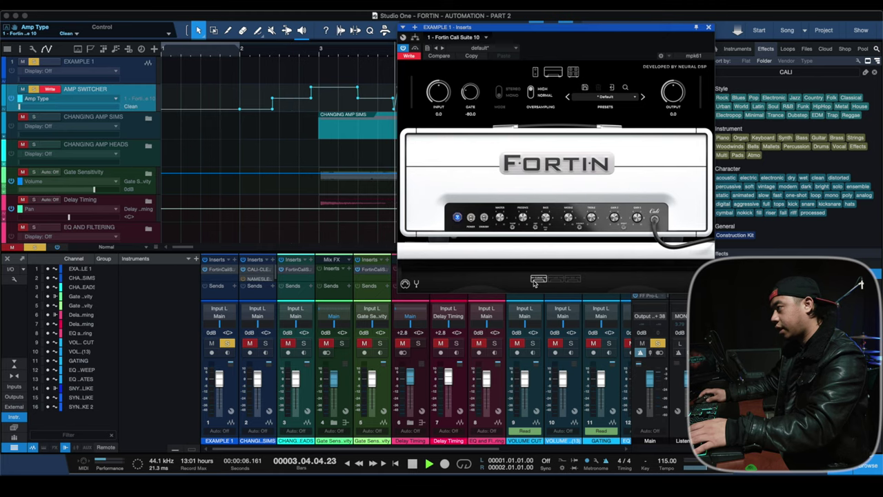
pyautogui.press('space')
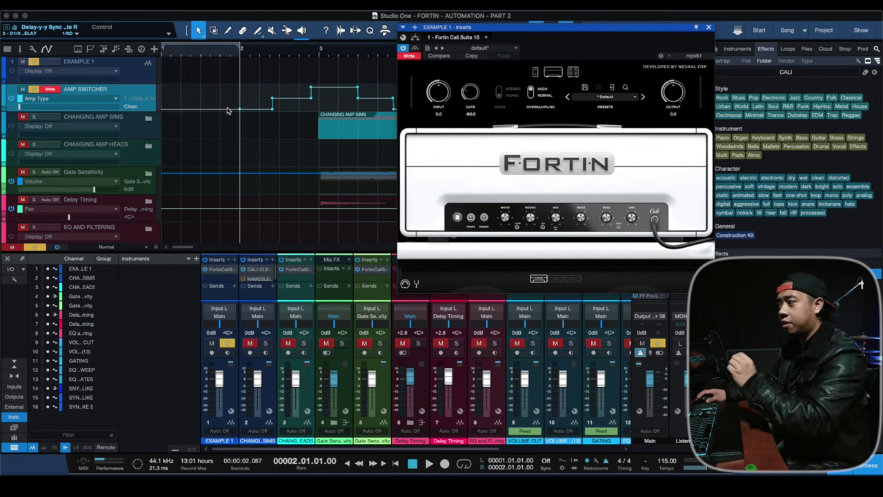
pyautogui.moveTo(272, 110); pyautogui.dragTo(317, 111)
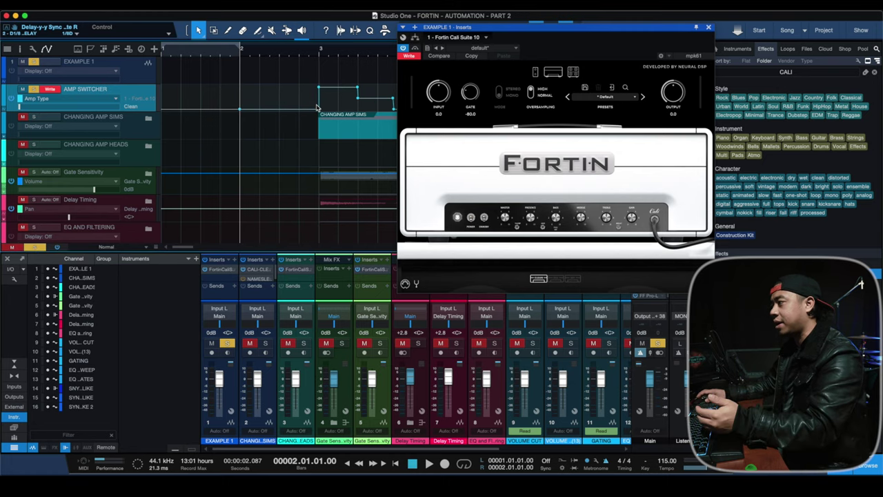
pyautogui.click(49, 89)
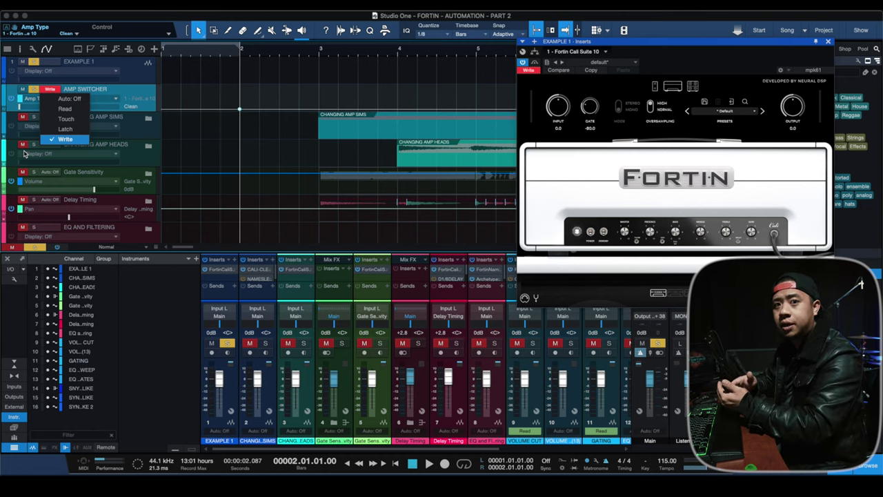
# Return AMP SWITCHER to Read mode and add an Amp Type point at bar 3.
pyautogui.click(64, 109)
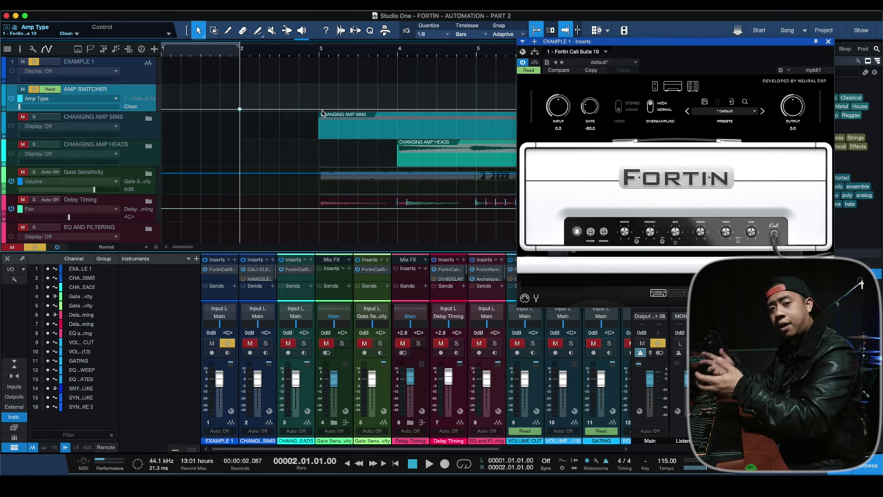
pyautogui.moveTo(320, 111)
pyautogui.mouseDown()
pyautogui.moveTo(320, 120)
pyautogui.moveTo(322, 84)
pyautogui.moveTo(318, 109)
pyautogui.mouseUp()
pyautogui.click(321, 51)
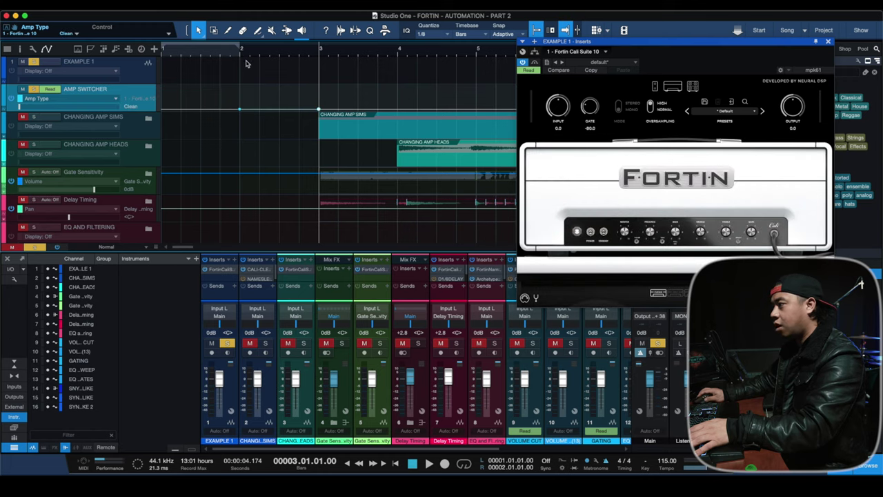
pyautogui.click(320, 53)
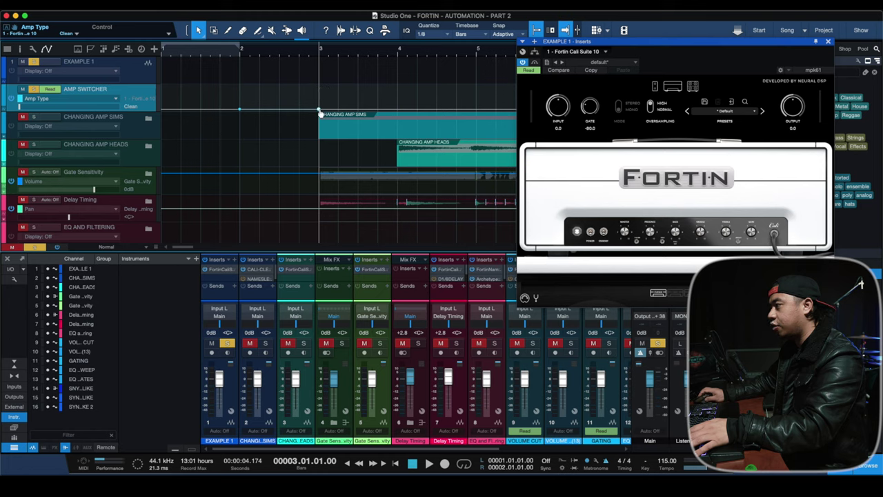
# Raise the bar-3 Amp Type point to OD2 and add a higher point at bar 4.
pyautogui.moveTo(320, 112); pyautogui.dragTo(322, 102)
pyautogui.click(399, 101)
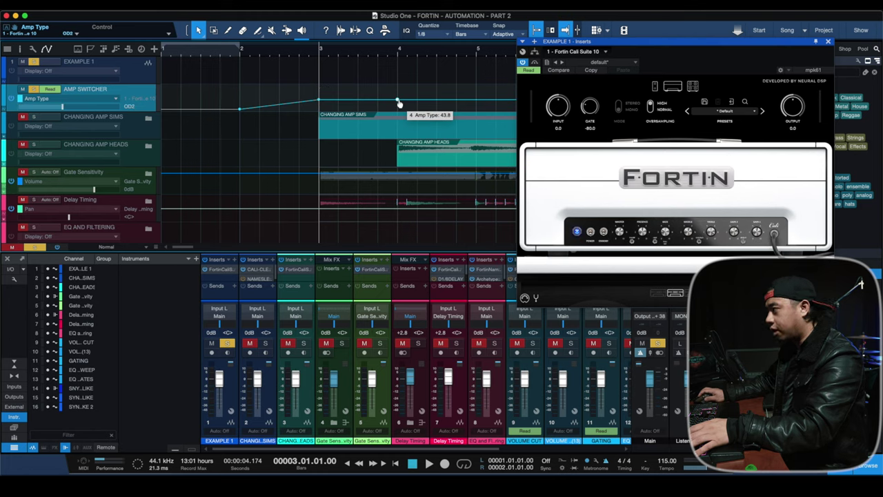
pyautogui.moveTo(398, 102); pyautogui.dragTo(398, 87)
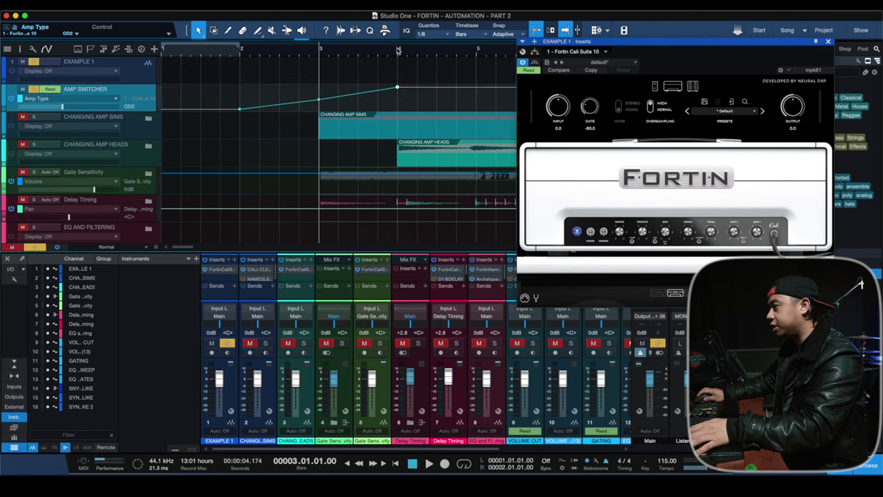
pyautogui.click(398, 49)
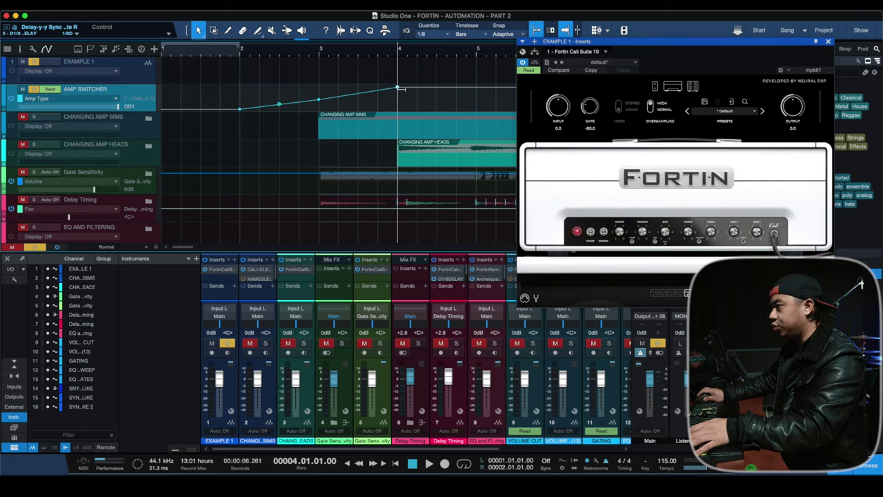
# Delete the extra point and bend the Amp Type ramp into a sharp step at bar 4.
pyautogui.doubleClick(279, 104)
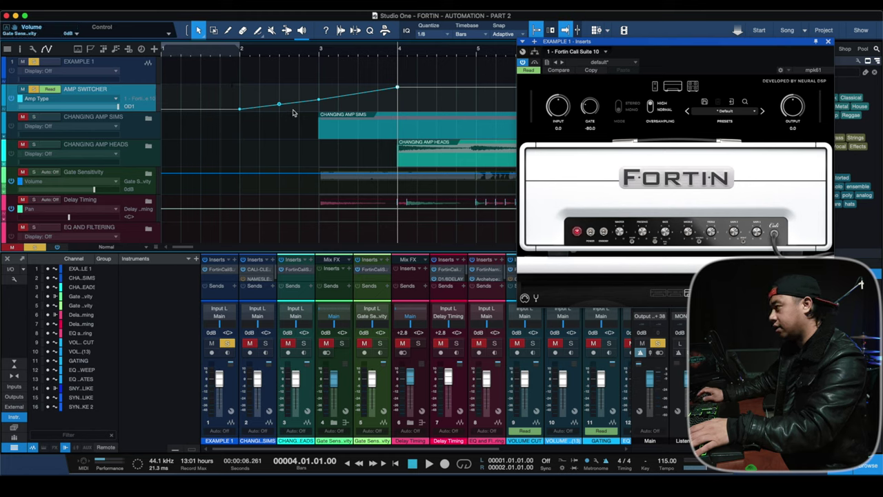
pyautogui.click(319, 107)
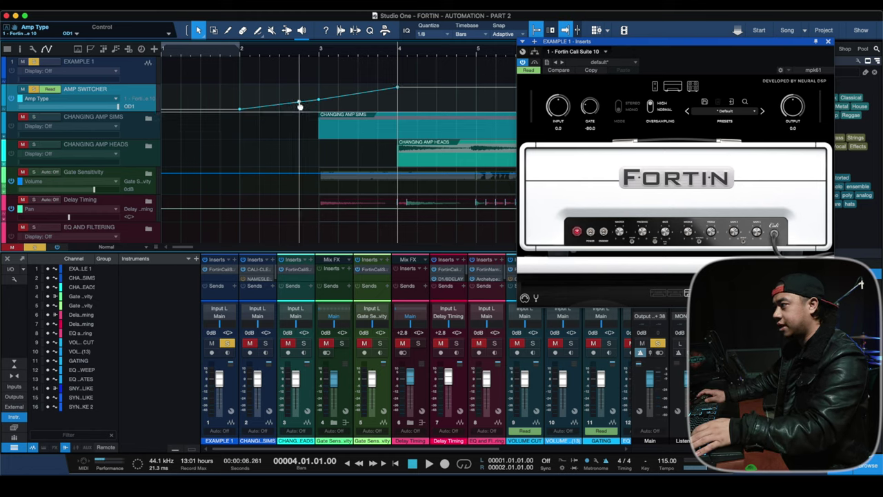
pyautogui.moveTo(300, 105)
pyautogui.mouseDown()
pyautogui.moveTo(315, 131)
pyautogui.moveTo(312, 101)
pyautogui.mouseUp()
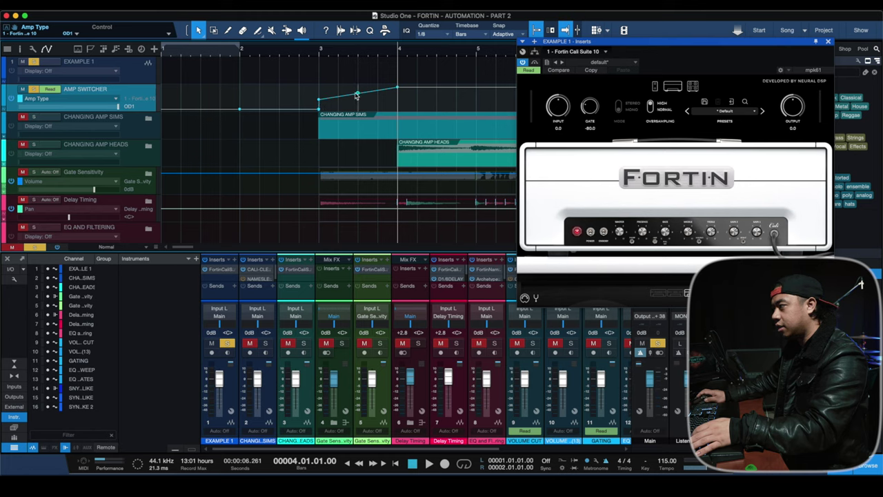
pyautogui.moveTo(358, 95)
pyautogui.mouseDown()
pyautogui.moveTo(387, 104)
pyautogui.moveTo(361, 103)
pyautogui.mouseUp()
pyautogui.click(281, 50)
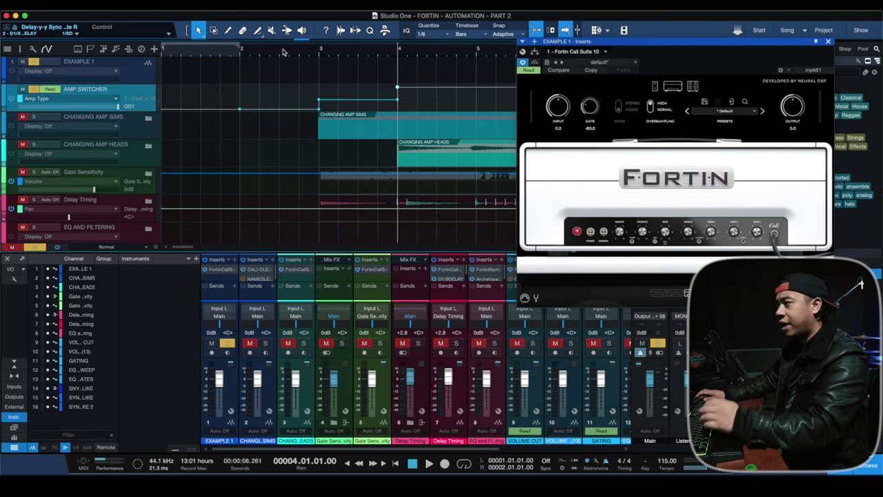
pyautogui.moveTo(299, 52); pyautogui.dragTo(407, 50)
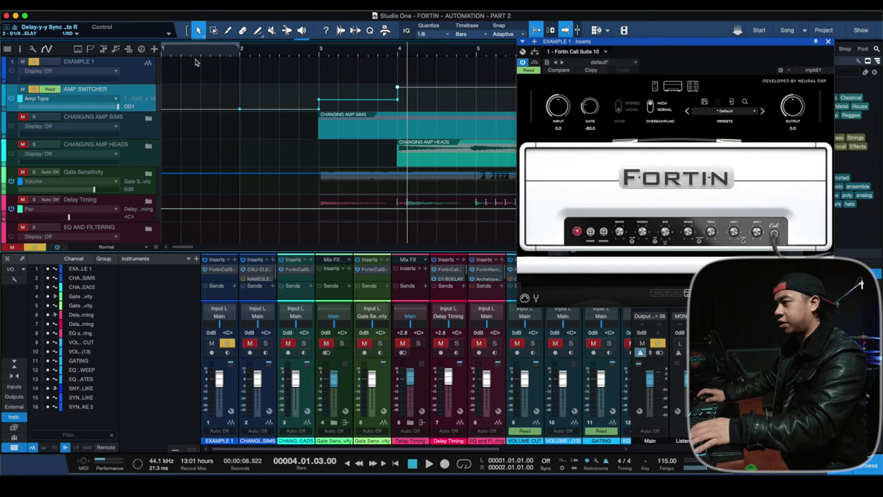
pyautogui.click(110, 103)
pyautogui.click(92, 101)
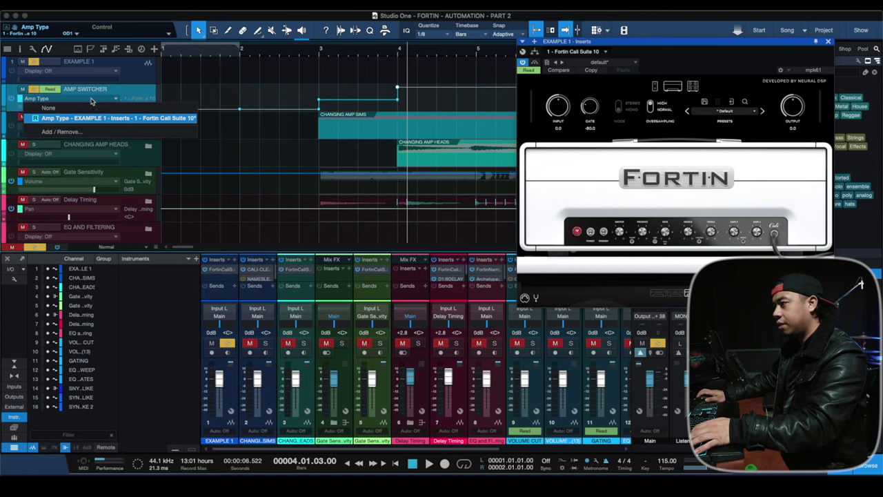
# Add Grind Volume automation and flatten it into a jump at bar 3, checking by playback.
pyautogui.click(60, 131)
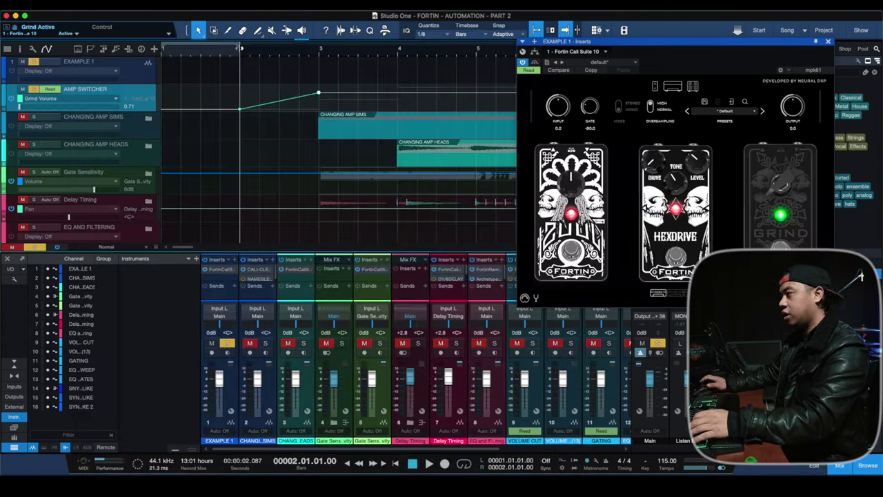
pyautogui.press('space')
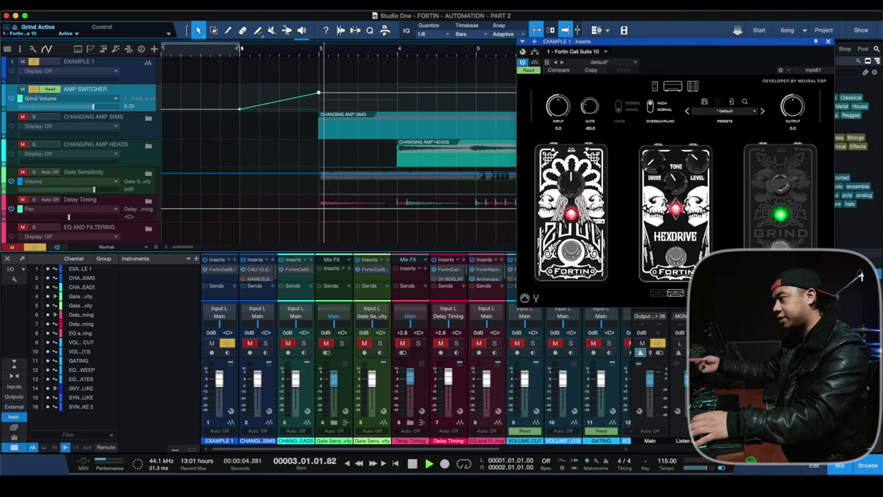
pyautogui.press('space')
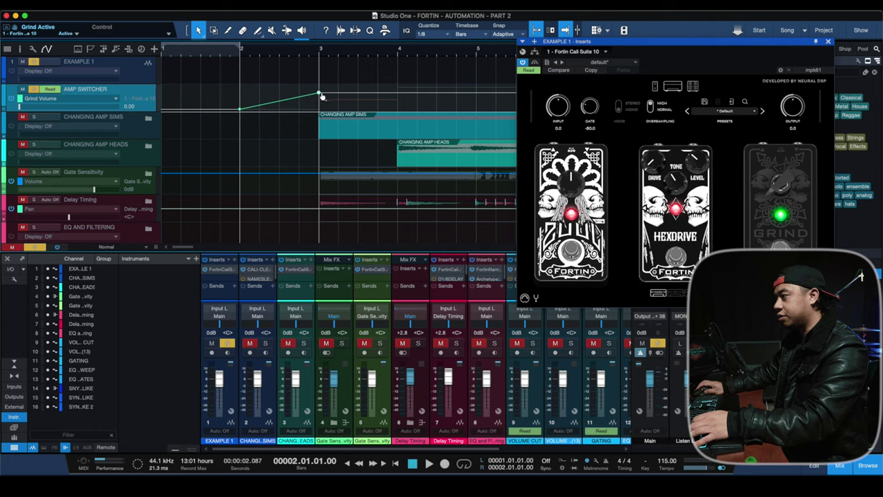
pyautogui.moveTo(319, 93)
pyautogui.mouseDown()
pyautogui.moveTo(319, 109)
pyautogui.moveTo(320, 98)
pyautogui.mouseUp()
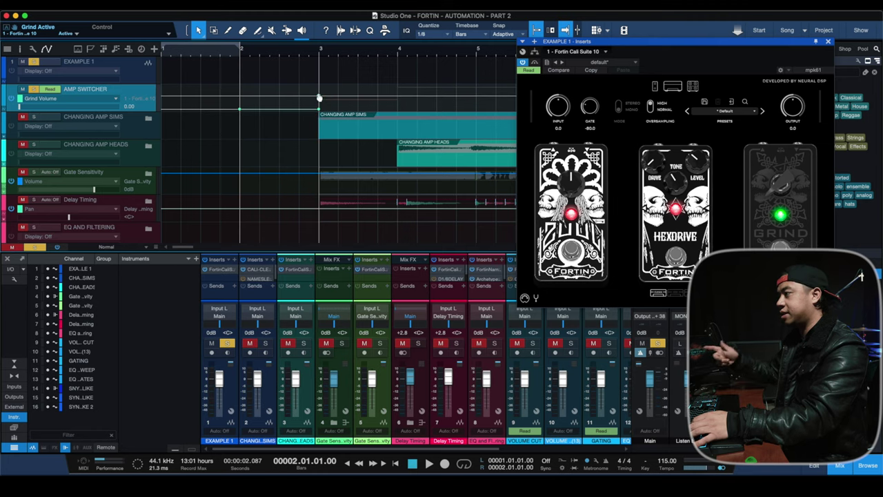
pyautogui.press('space')
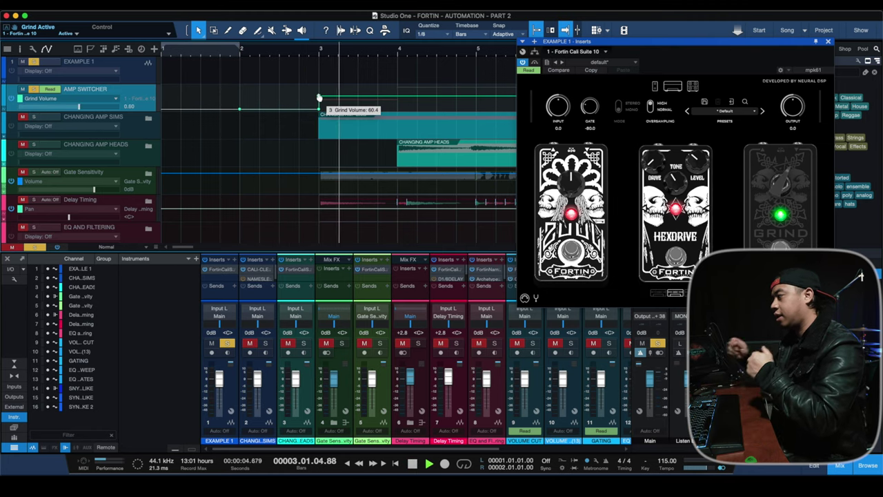
pyautogui.press('space')
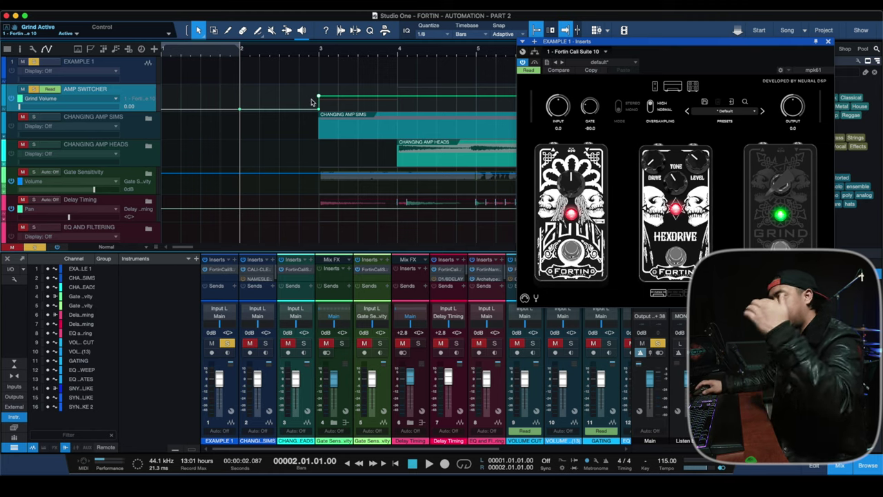
# Use the Paint tool with a chosen shape to draw automation from bar 2.
pyautogui.press('5')
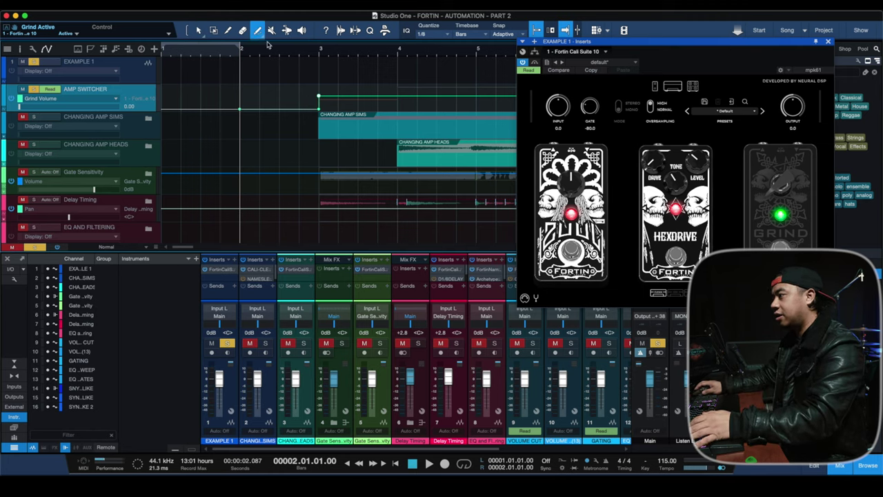
pyautogui.click(262, 35)
pyautogui.click(290, 65)
pyautogui.moveTo(240, 109)
pyautogui.mouseDown()
pyautogui.moveTo(331, 87)
pyautogui.moveTo(323, 91)
pyautogui.mouseUp()
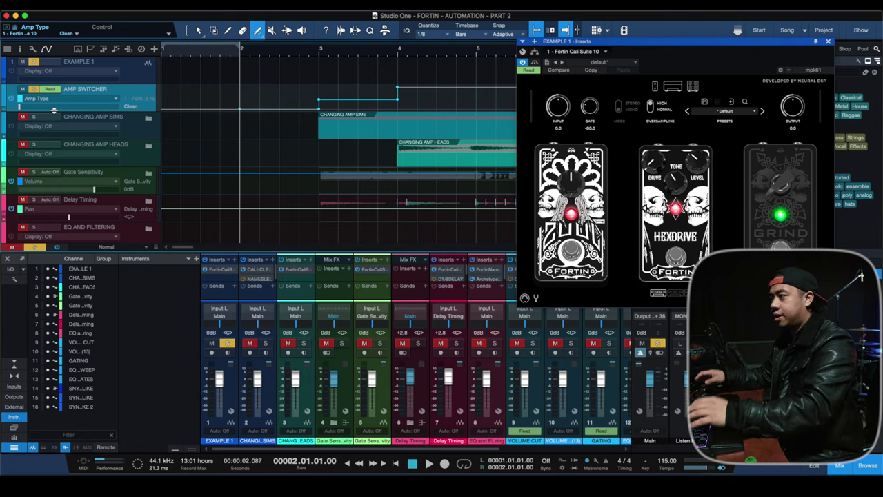
# Keep AMP SWITCHER in Read mode and play back the amp switches.
pyautogui.click(49, 90)
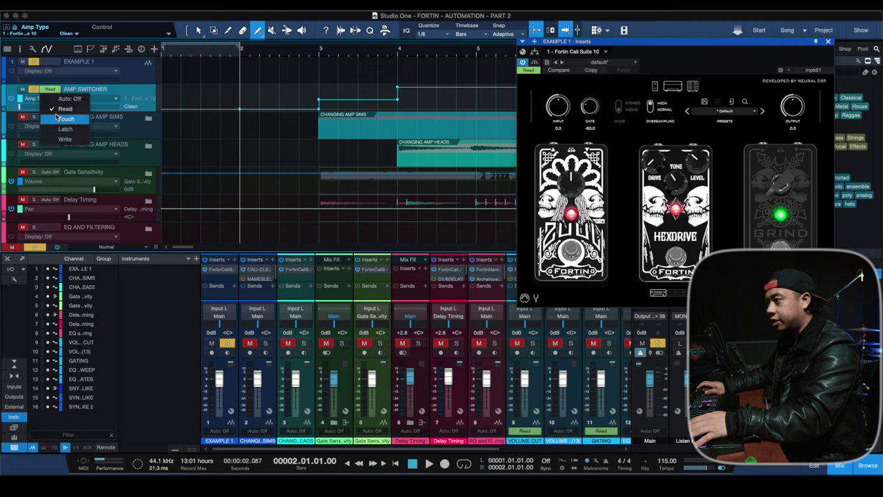
pyautogui.click(58, 111)
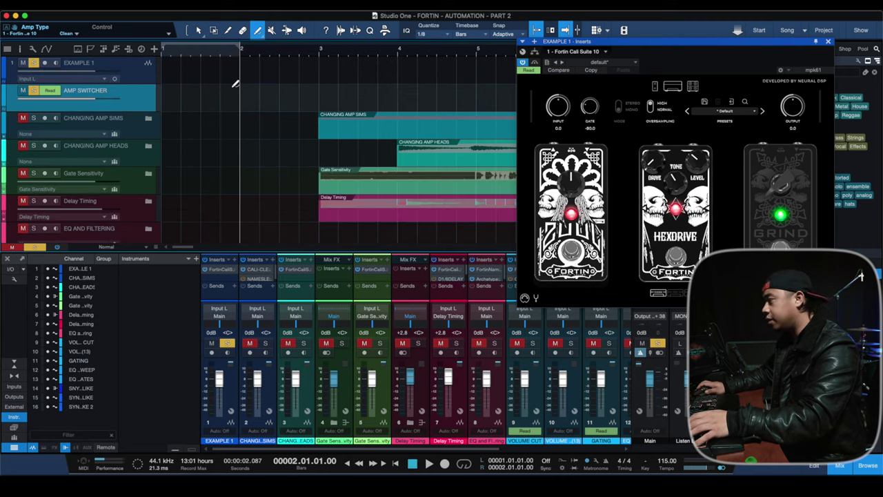
pyautogui.press('space')
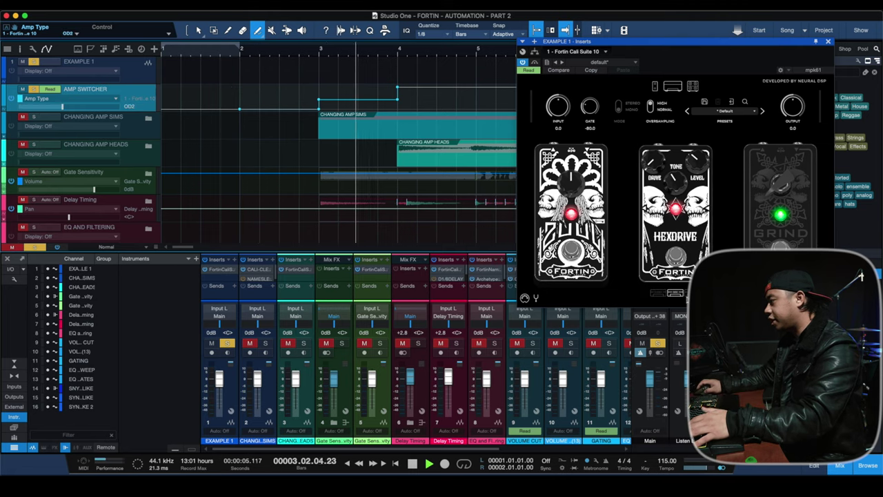
pyautogui.press('space')
# Switch the plugin display to the amp head and play again to watch the amp change.
pyautogui.click(673, 86)
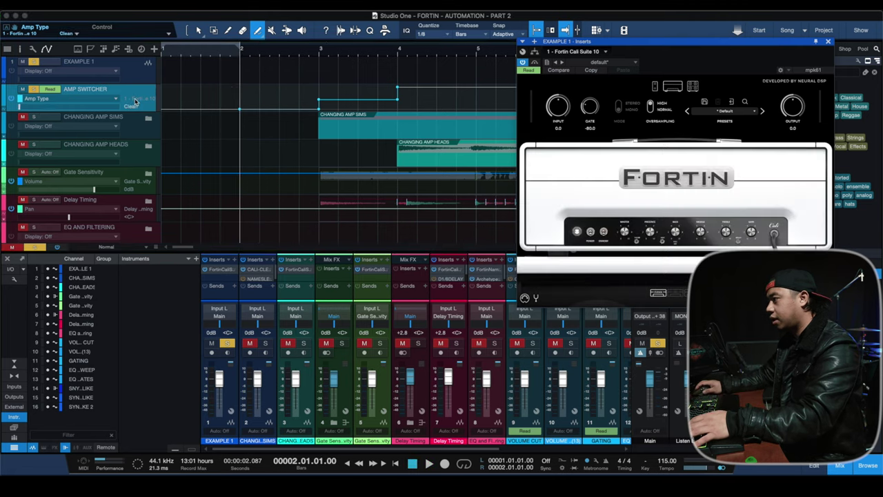
pyautogui.press('space')
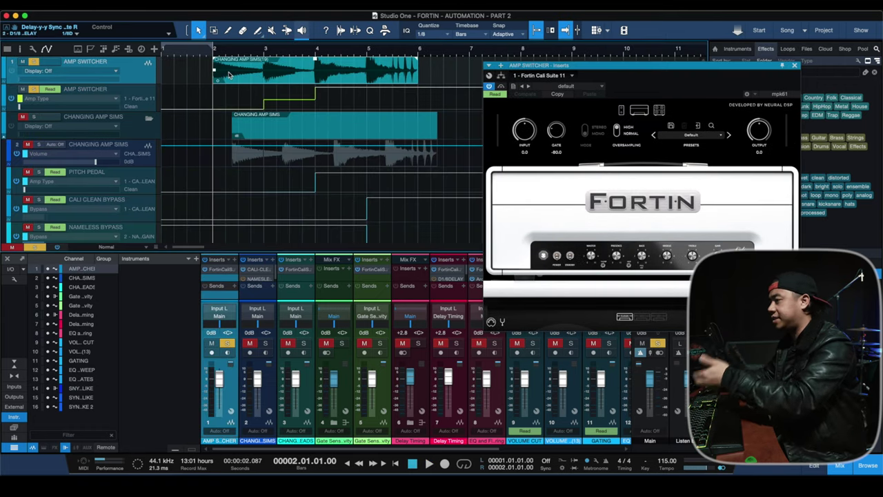
pyautogui.press('space')
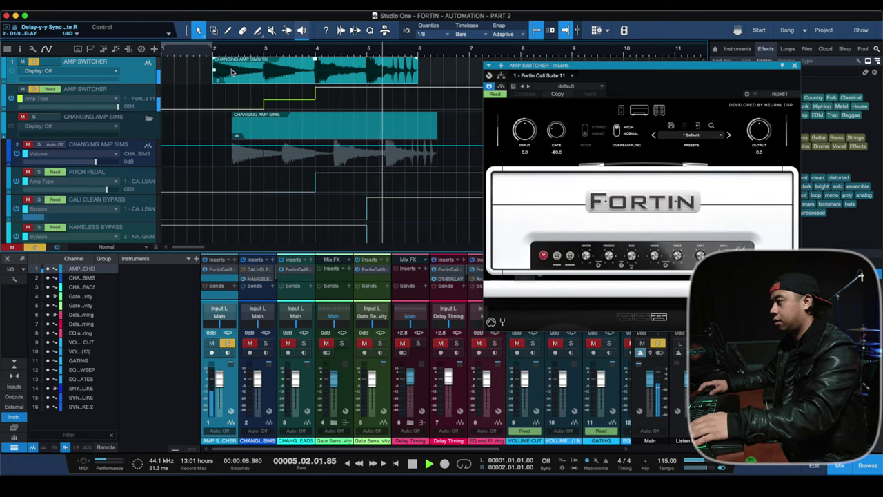
pyautogui.press('space')
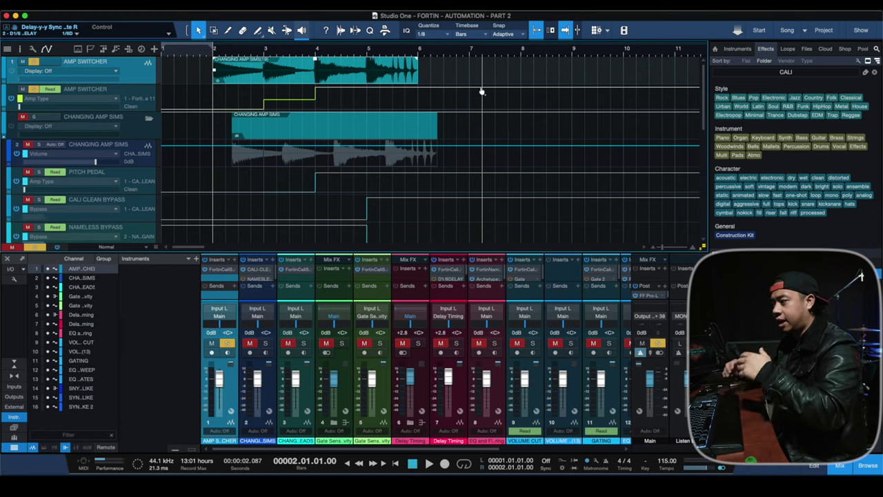
pyautogui.click(94, 99)
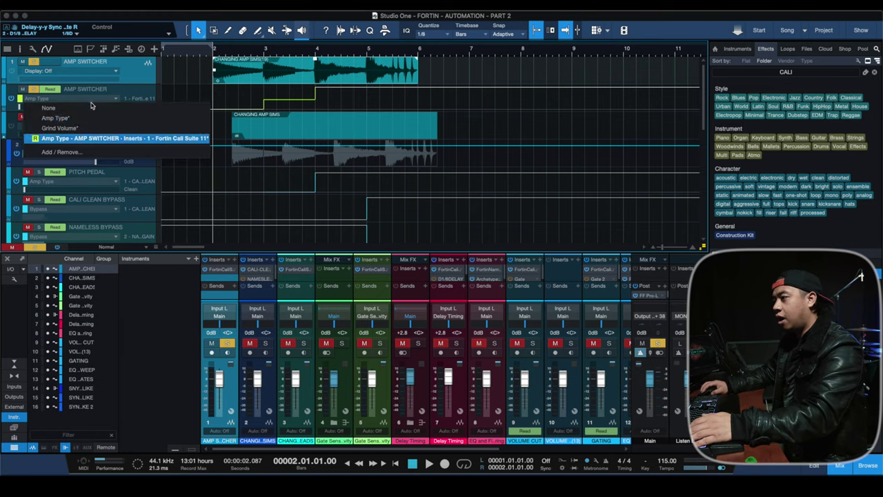
pyautogui.click(82, 152)
pyautogui.doubleClick(403, 81)
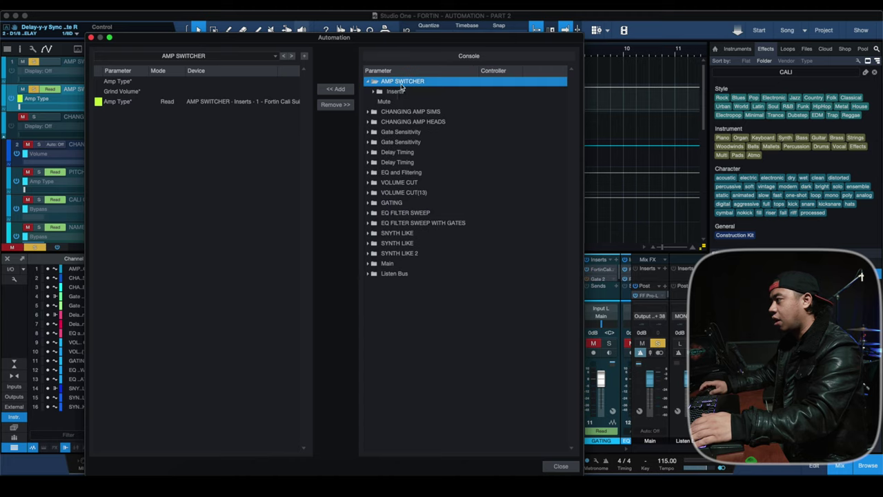
pyautogui.doubleClick(402, 91)
pyautogui.scroll(-3, 405, 123)
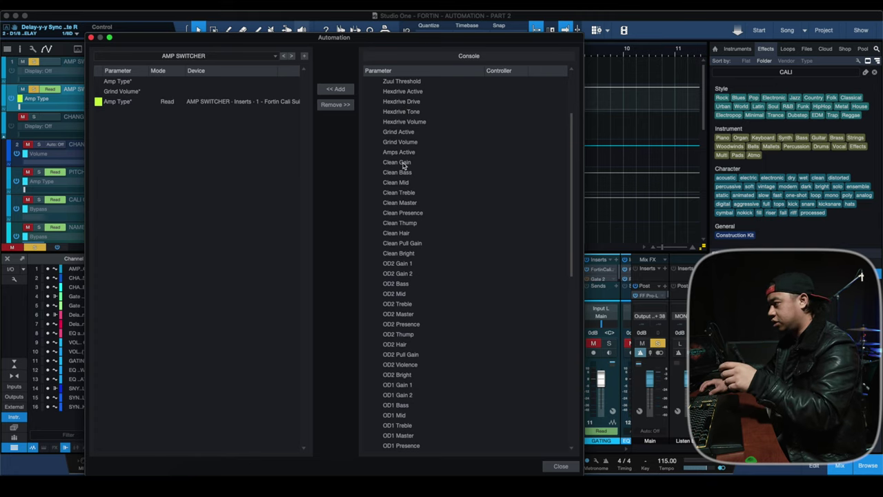
pyautogui.scroll(-7, 408, 241)
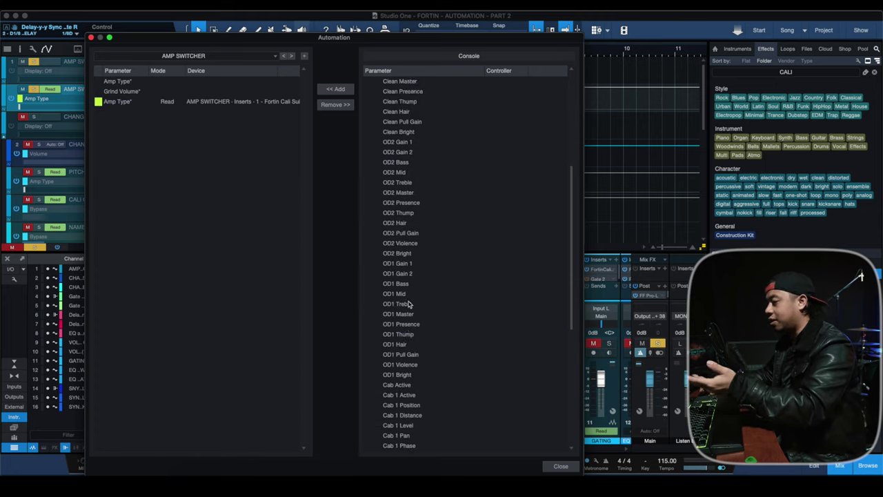
pyautogui.scroll(-1, 410, 304)
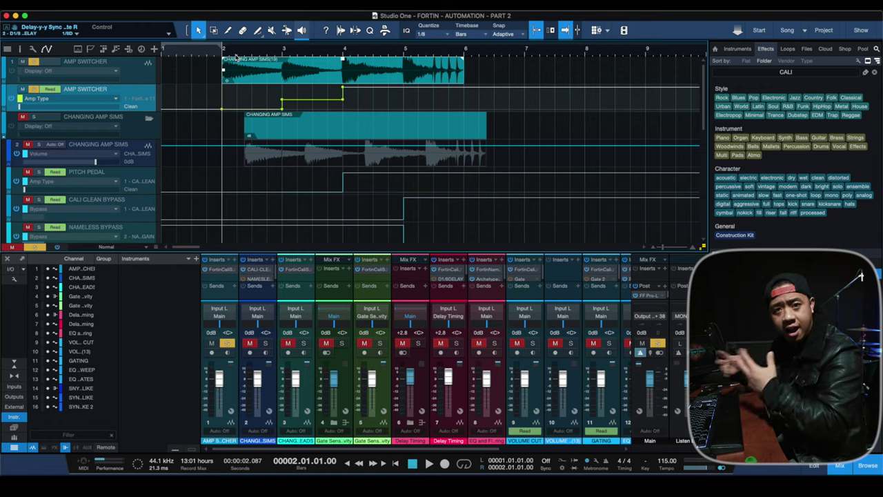
# Scroll down to the CHANGING AMP SIMS track.
pyautogui.scroll(-2, 177, 126)
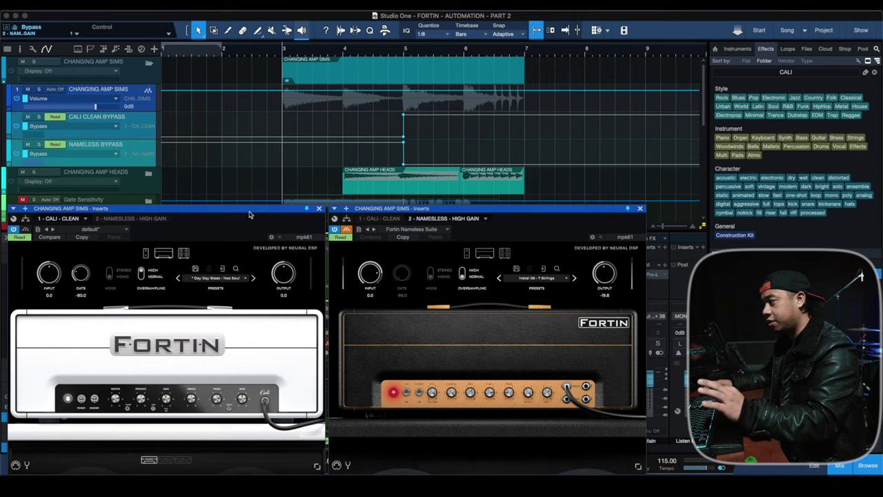
pyautogui.moveTo(452, 209); pyautogui.dragTo(449, 212)
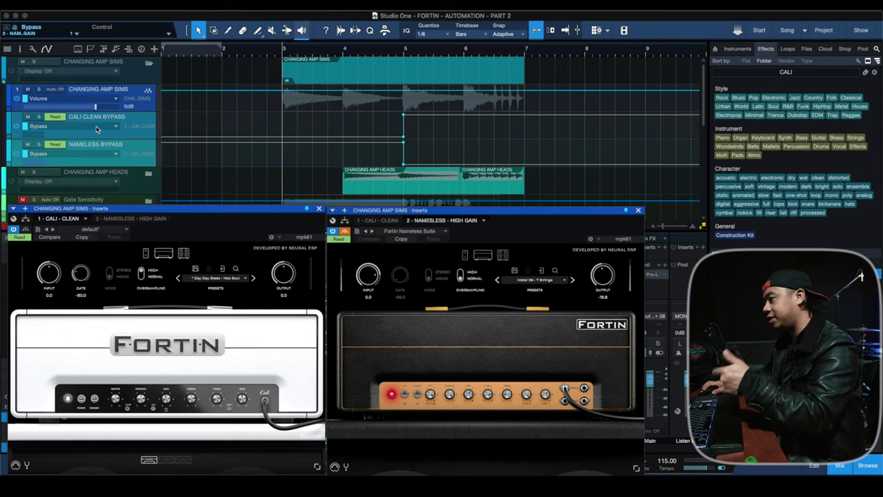
pyautogui.click(97, 129)
pyautogui.click(78, 164)
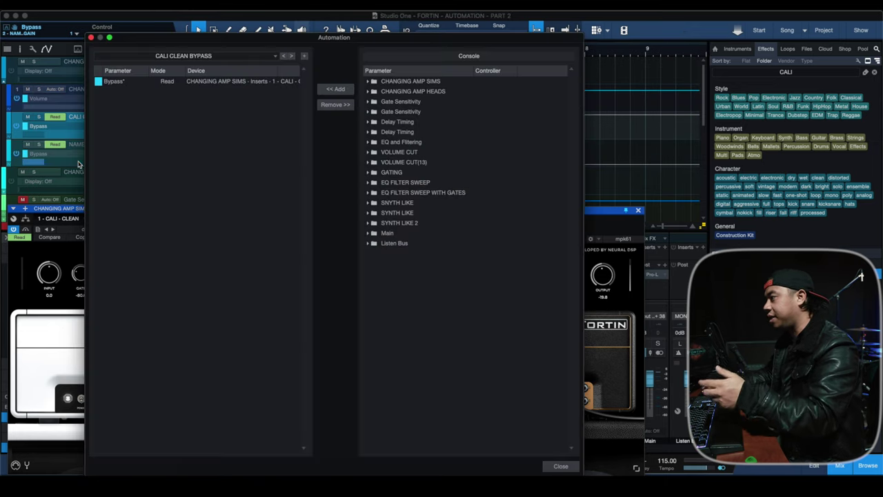
pyautogui.doubleClick(402, 83)
pyautogui.doubleClick(397, 92)
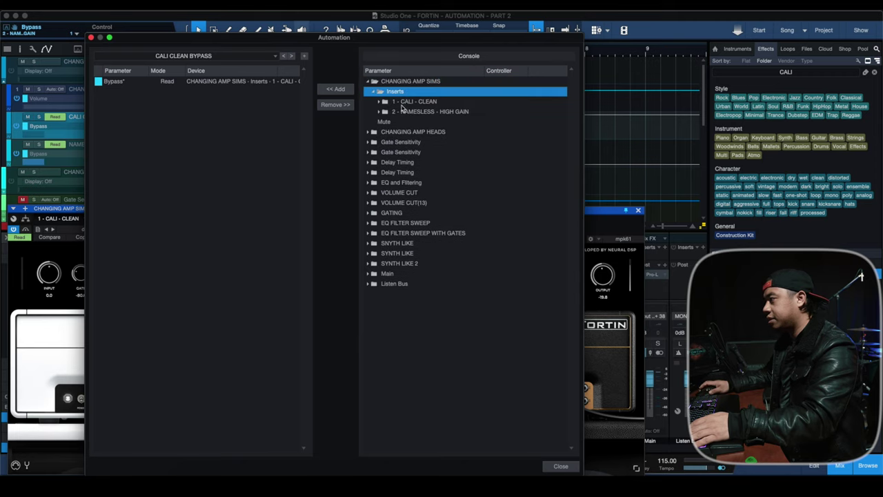
pyautogui.doubleClick(403, 103)
pyautogui.click(111, 82)
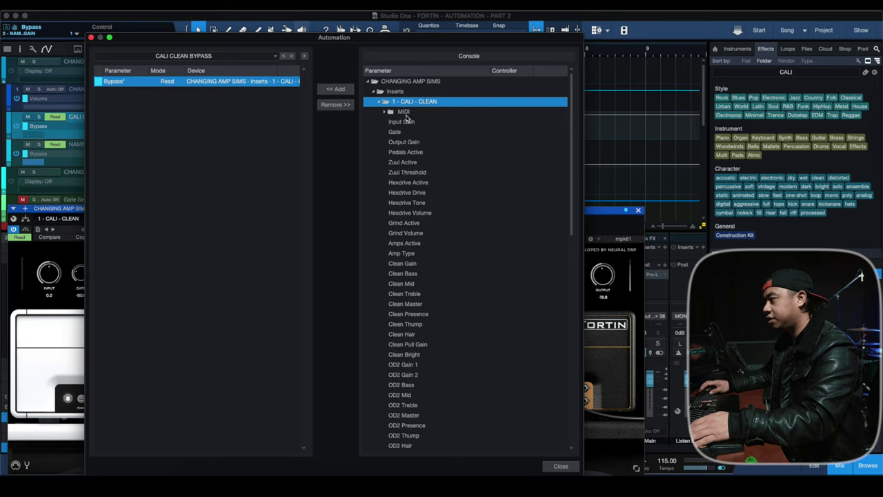
pyautogui.click(91, 38)
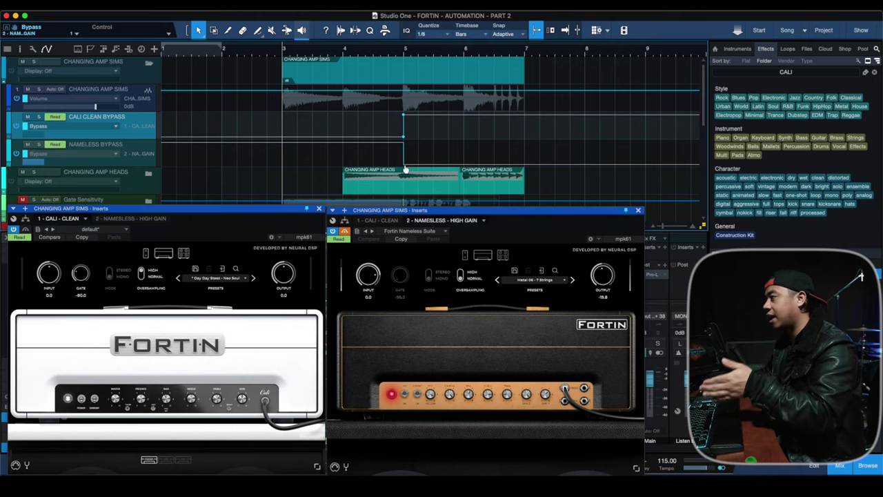
# Move the playback position to bar 5 and solo the CHANGING AMP SIMS track.
pyautogui.click(405, 54)
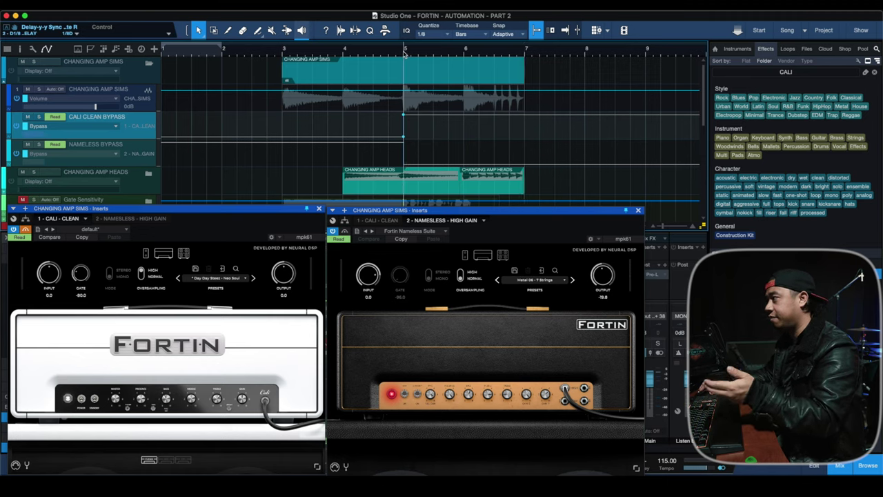
pyautogui.press('f')
pyautogui.press('s')
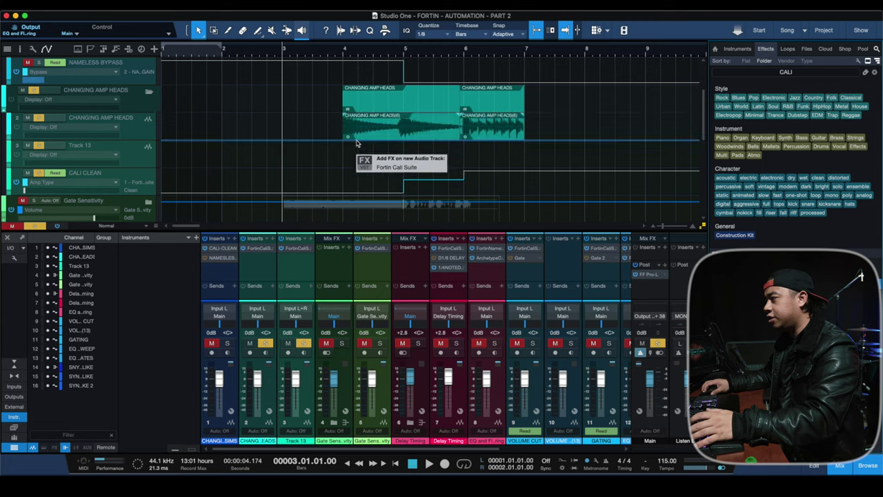
# Drop Fortin Cali Suite onto a new Track 14 and add its Amp Type as an automation lane.
pyautogui.moveTo(357, 143); pyautogui.dragTo(85, 165)
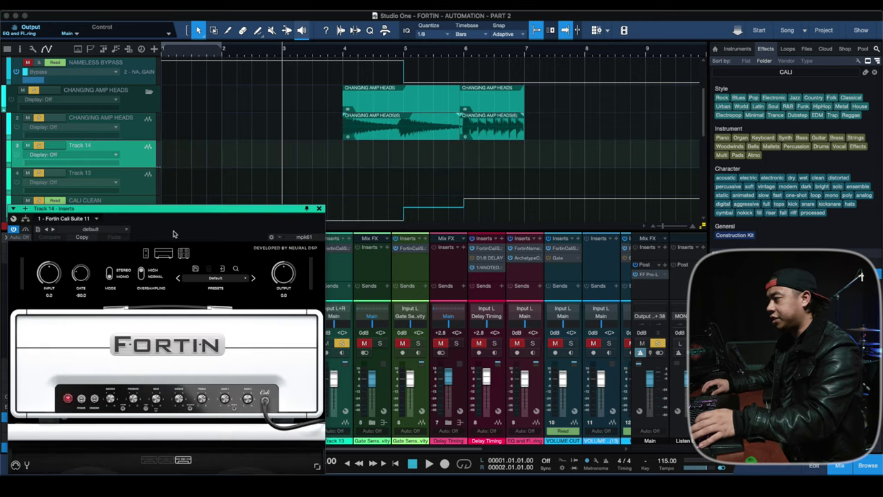
pyautogui.rightClick(85, 164)
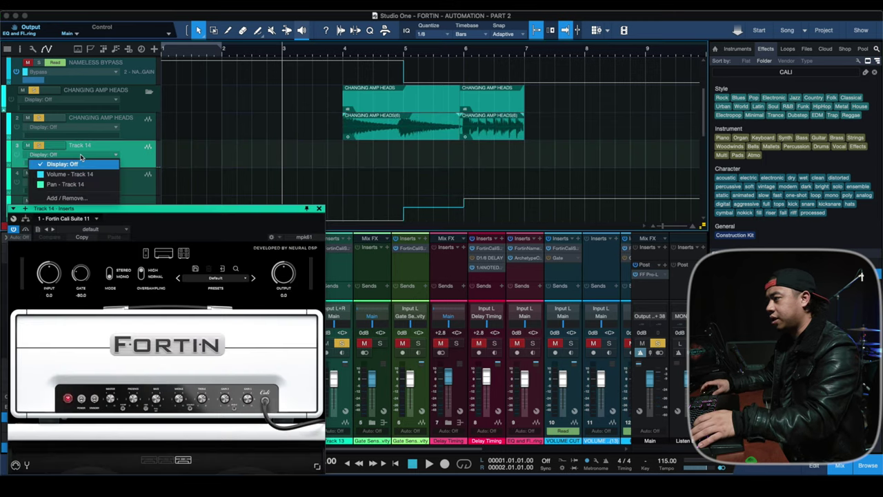
pyautogui.click(73, 199)
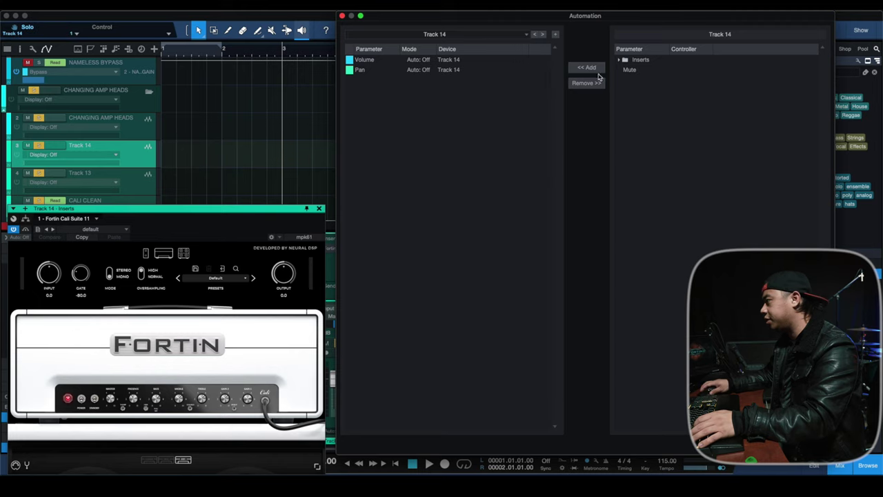
pyautogui.doubleClick(655, 60)
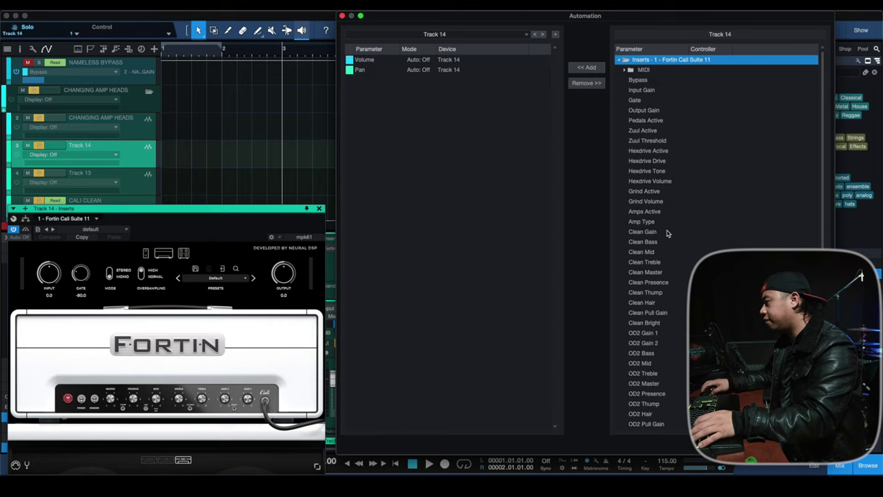
pyautogui.moveTo(652, 222); pyautogui.dragTo(444, 87)
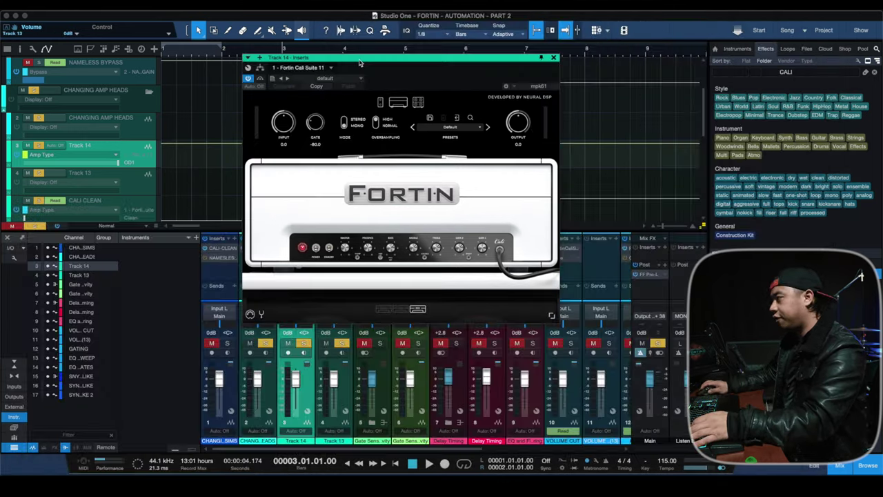
pyautogui.moveTo(407, 63); pyautogui.dragTo(469, 63)
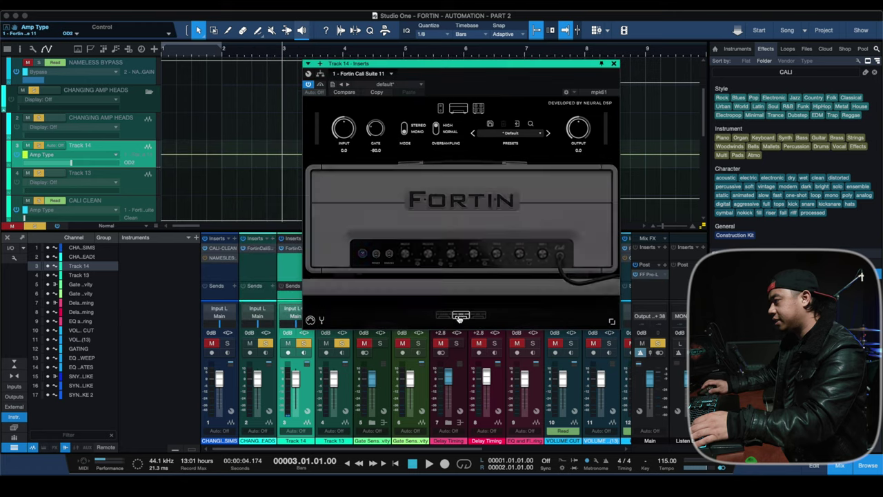
# Switch the Fortin amp between OD1, OD2 and Clean, raising the Clean treble to 0.75.
pyautogui.click(483, 316)
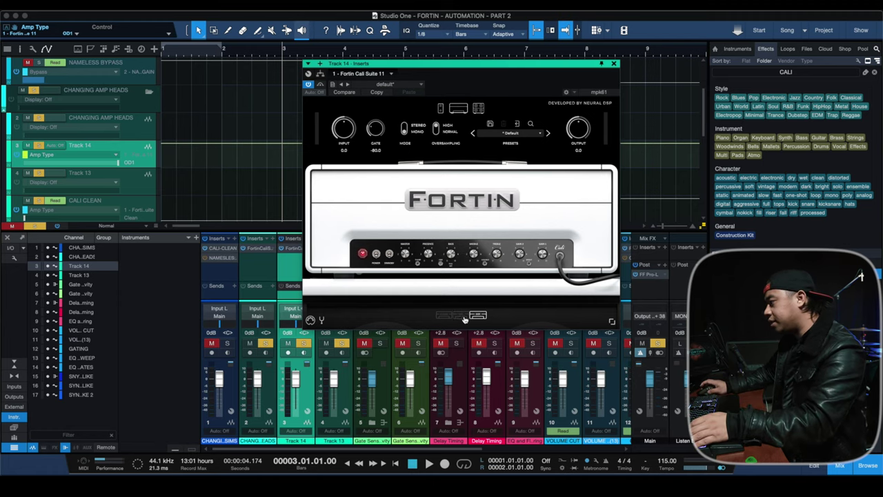
pyautogui.click(462, 316)
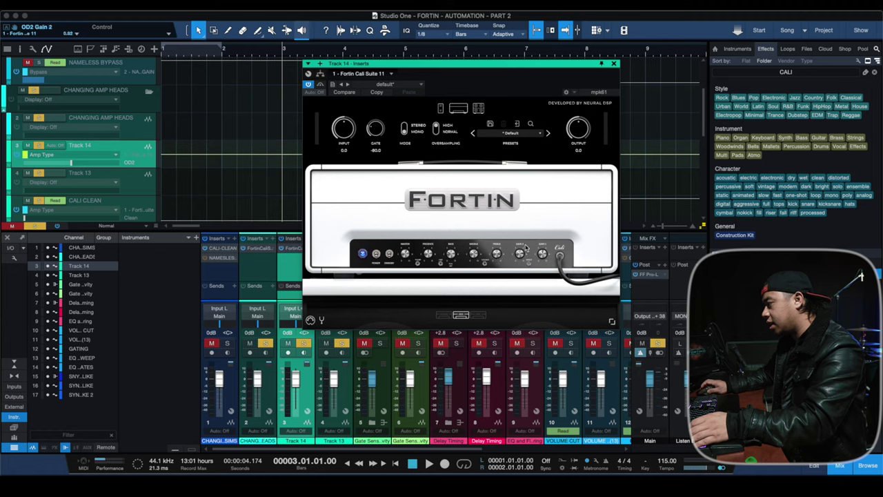
pyautogui.click(478, 315)
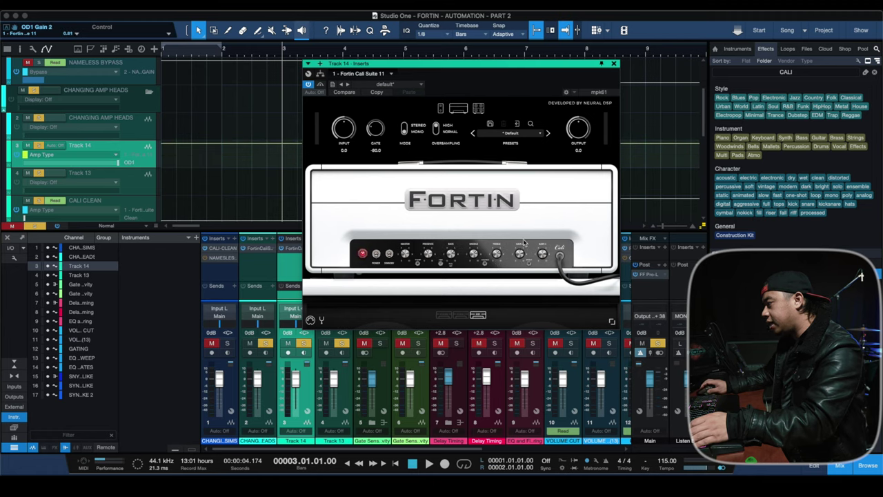
pyautogui.click(458, 314)
pyautogui.click(476, 315)
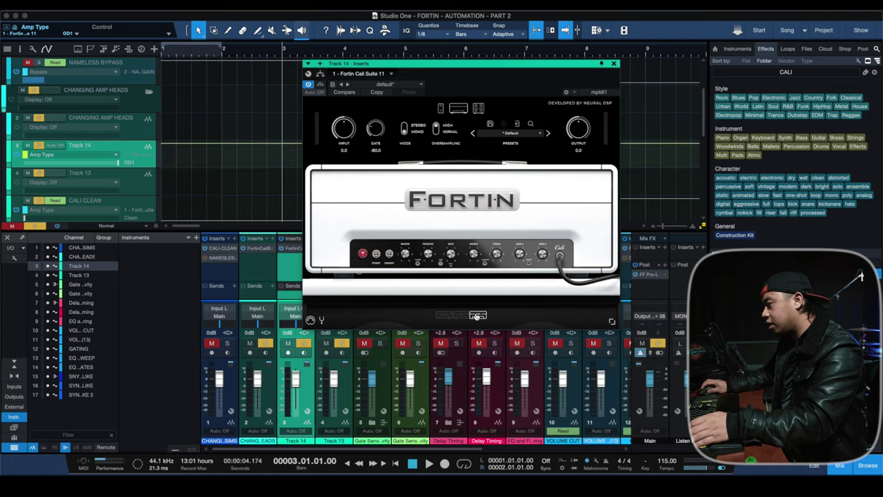
pyautogui.click(445, 316)
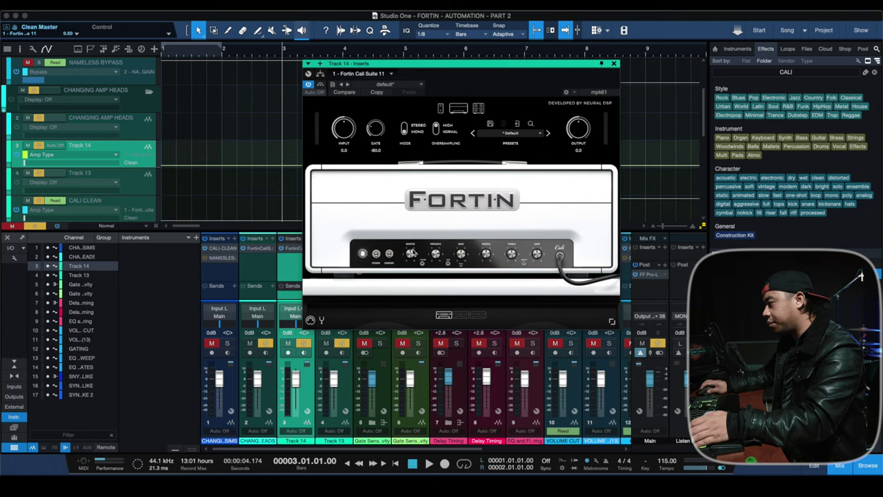
pyautogui.moveTo(511, 254); pyautogui.dragTo(518, 230)
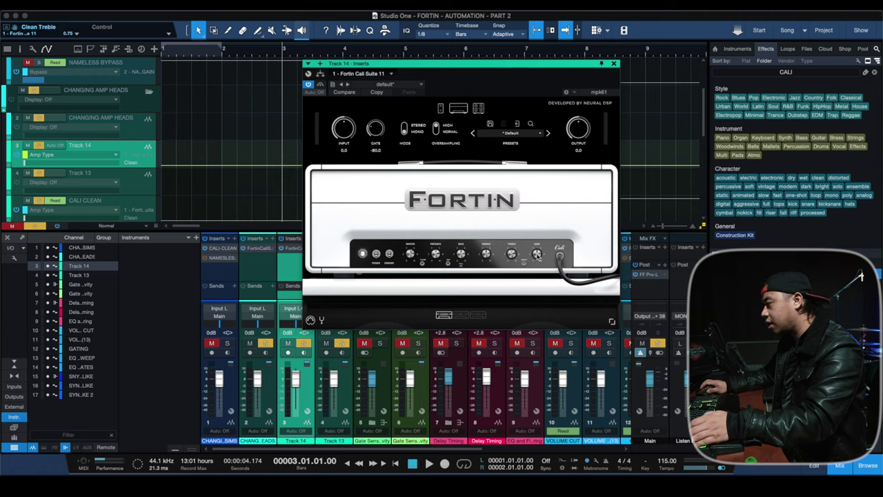
# Cycle through OD2, OD1 and Clean again, view the pedal board, end on OD1 and close the window.
pyautogui.click(461, 316)
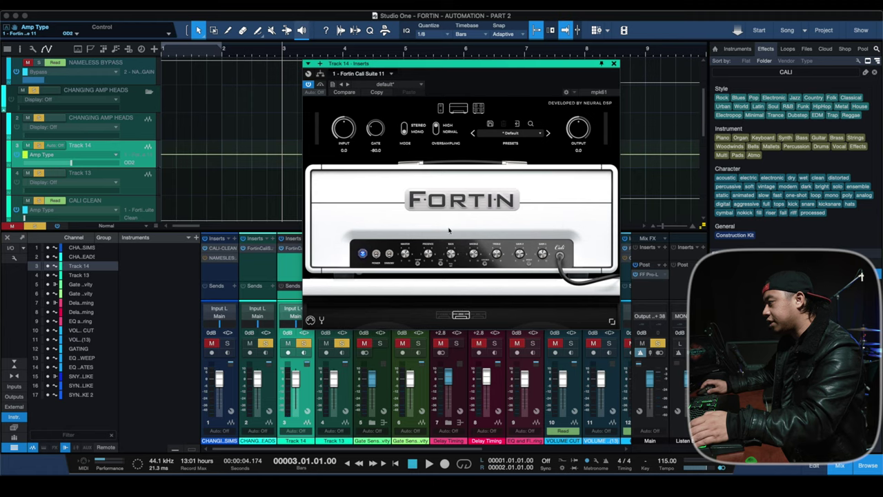
pyautogui.click(480, 318)
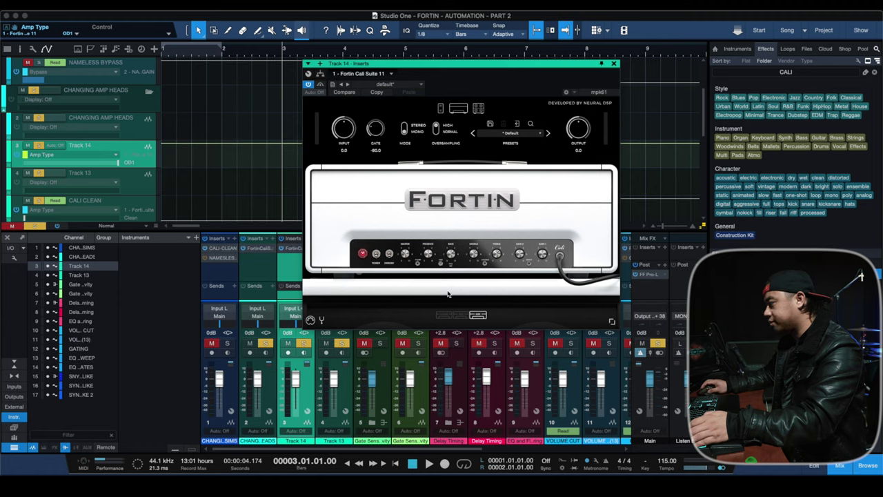
pyautogui.click(447, 317)
pyautogui.click(461, 316)
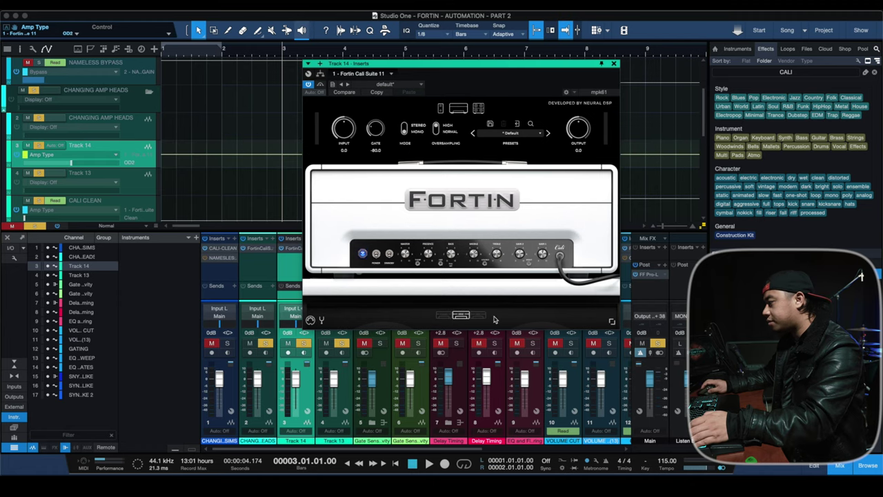
pyautogui.click(479, 317)
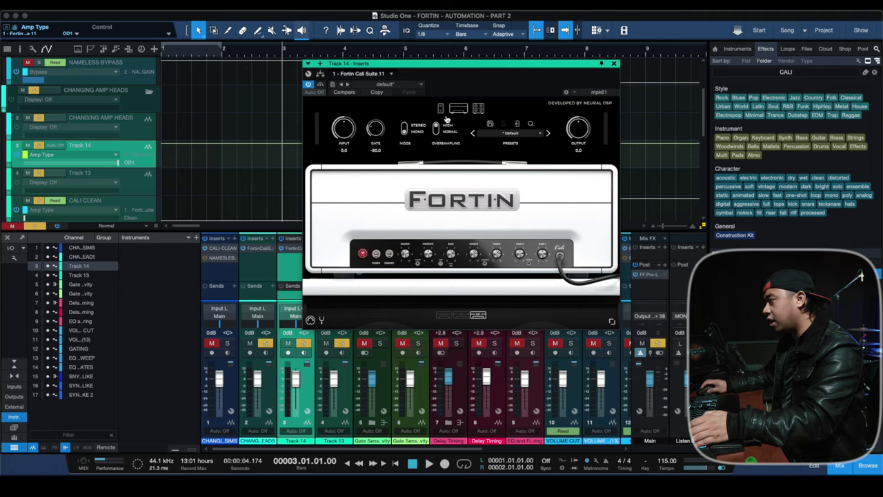
pyautogui.click(441, 109)
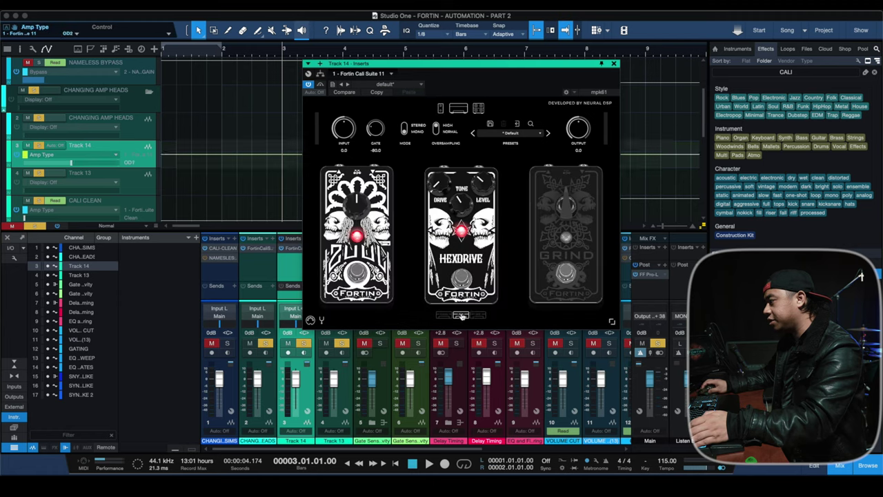
pyautogui.click(458, 109)
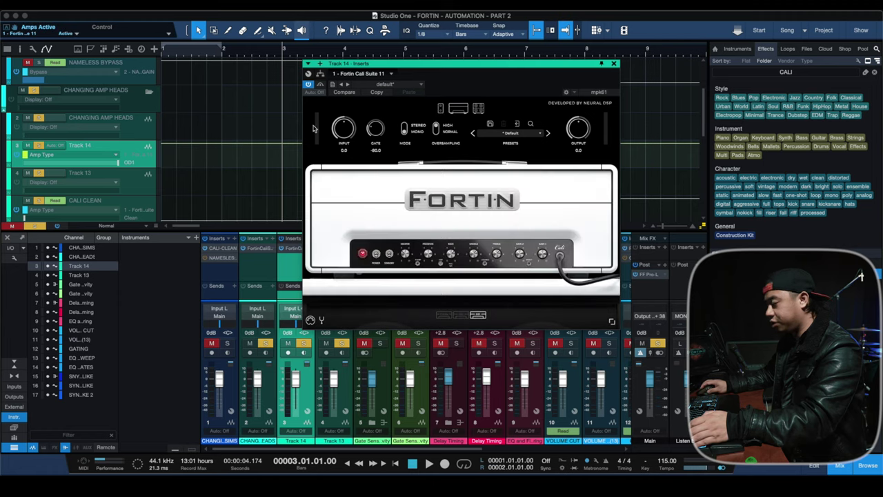
pyautogui.click(612, 66)
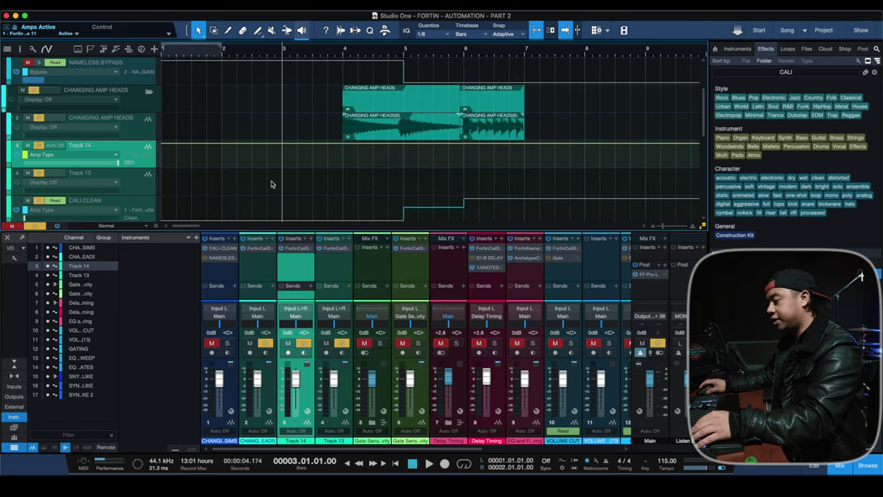
# Delete Track 14 and audition the Amp Type changes by jumping to bars 4, 5, 6 and 7.
pyautogui.press('Delete')
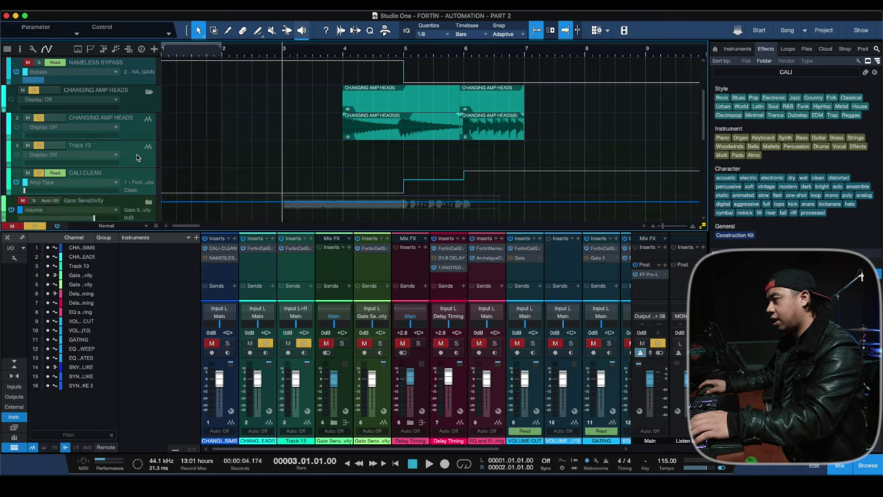
pyautogui.click(374, 54)
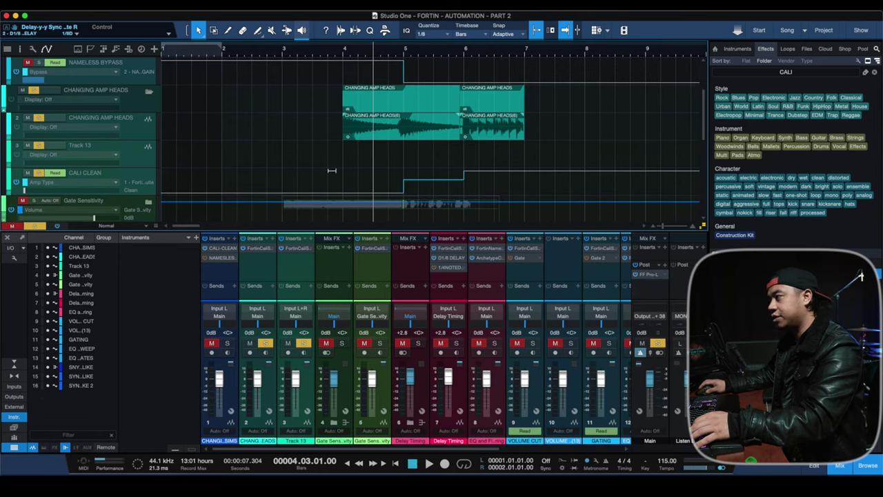
pyautogui.click(405, 58)
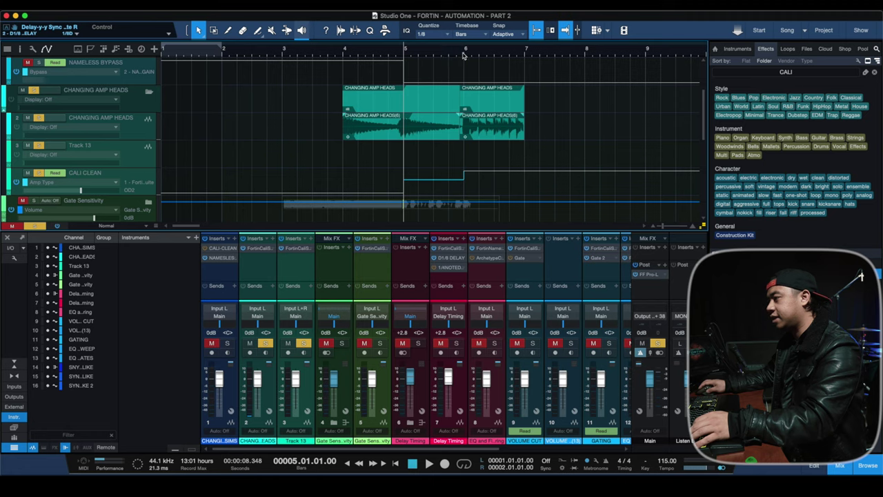
pyautogui.click(464, 56)
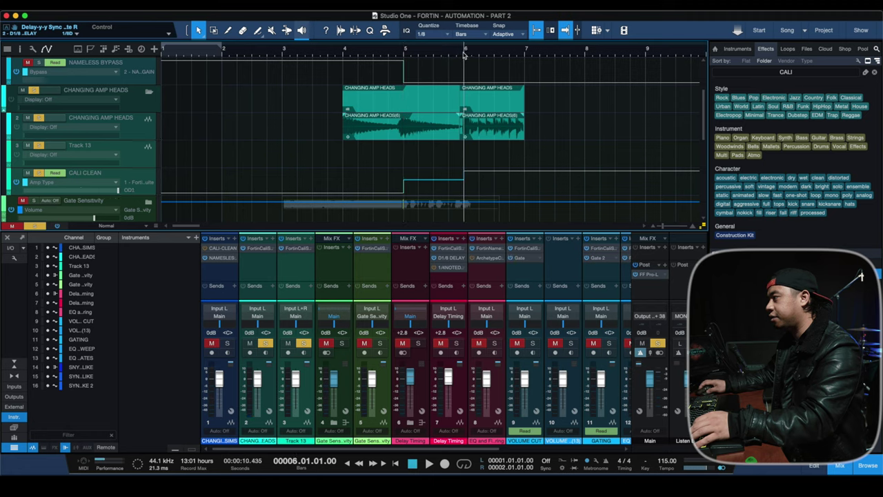
pyautogui.click(530, 55)
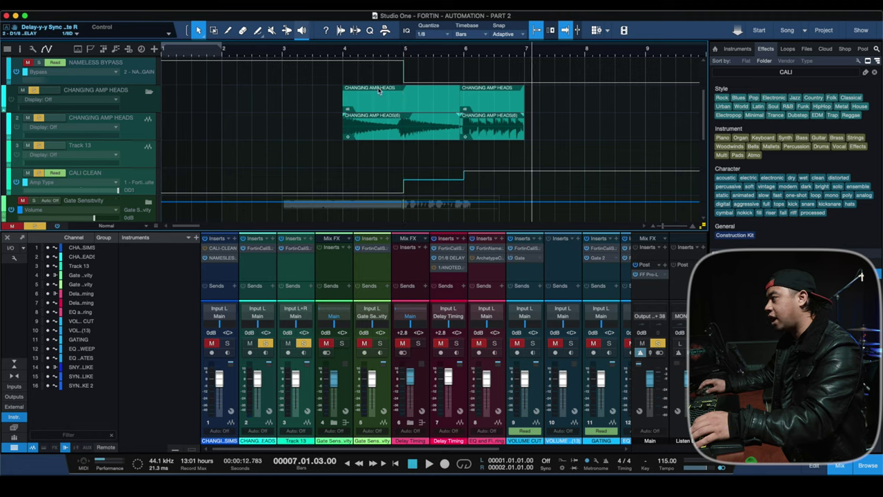
pyautogui.click(341, 56)
pyautogui.click(157, 106)
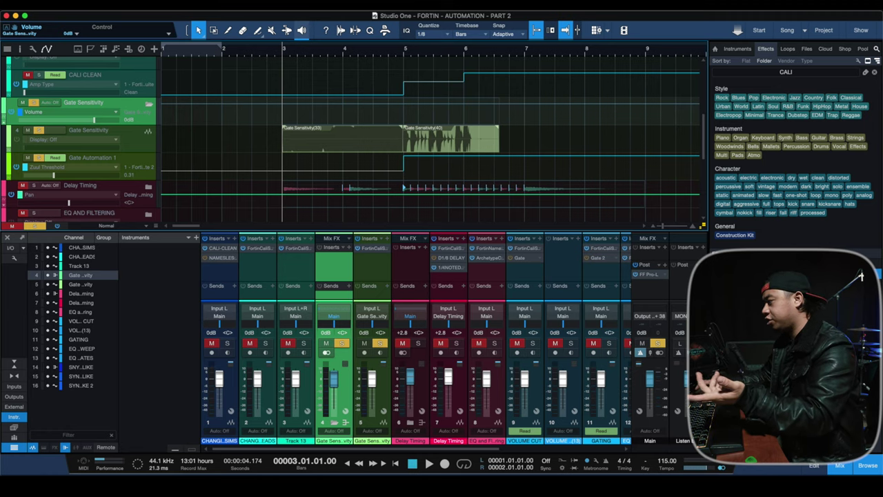
# Drop Fortin Cali Suite onto a new Track 14 and add Zuul Threshold from its parameters as an automation lane.
pyautogui.moveTo(372, 248); pyautogui.dragTo(312, 126)
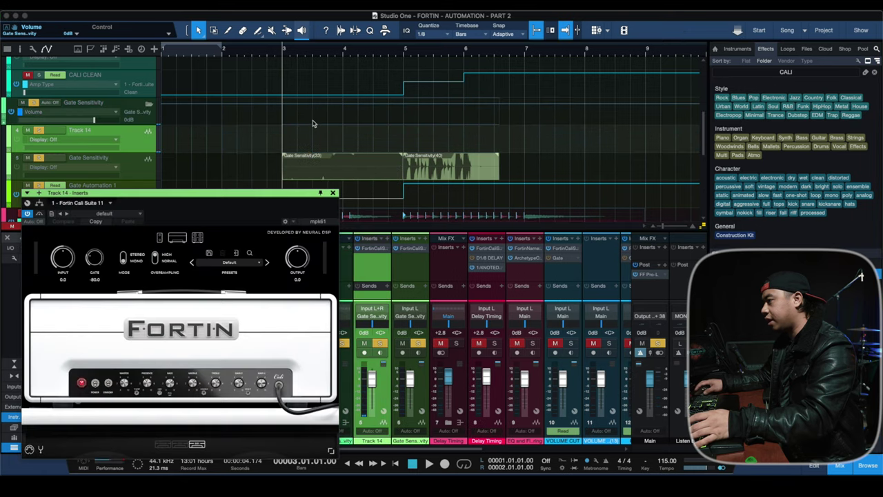
pyautogui.click(95, 141)
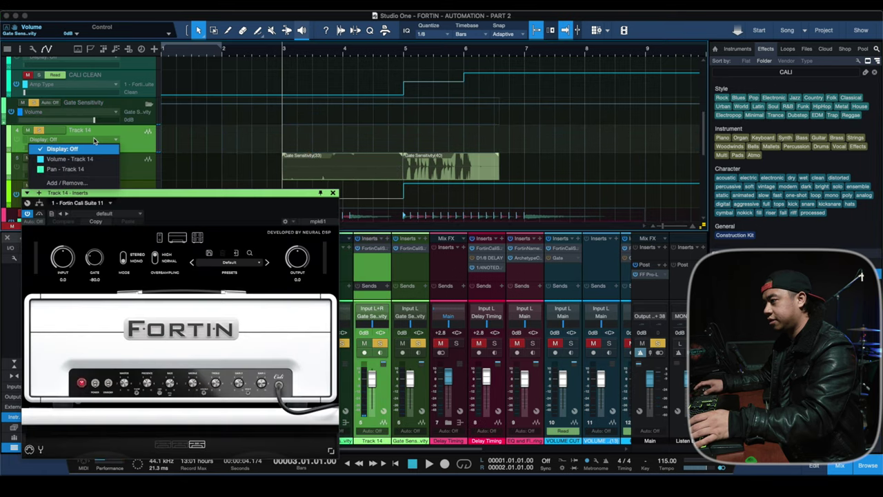
pyautogui.click(95, 183)
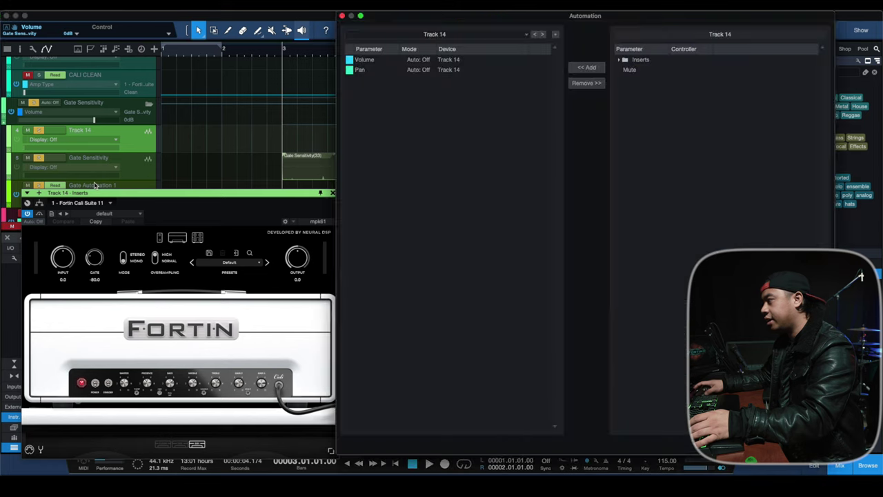
pyautogui.doubleClick(641, 61)
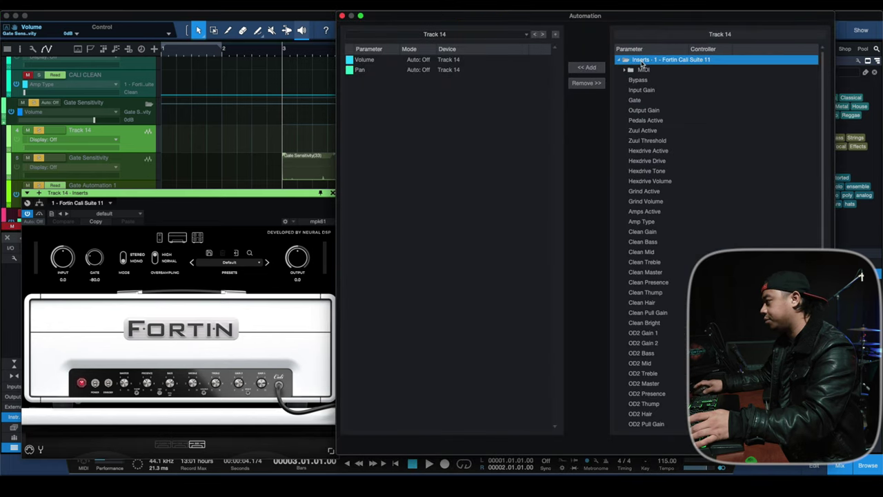
pyautogui.scroll(-3, 649, 211)
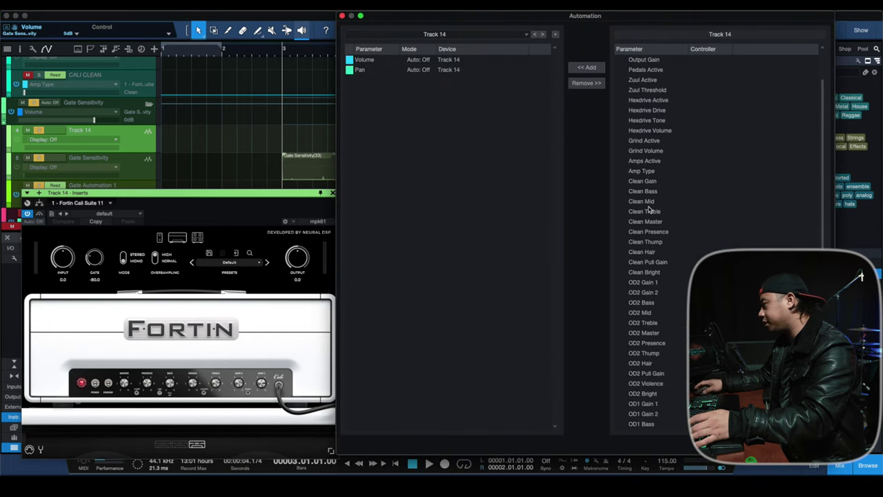
pyautogui.click(659, 90)
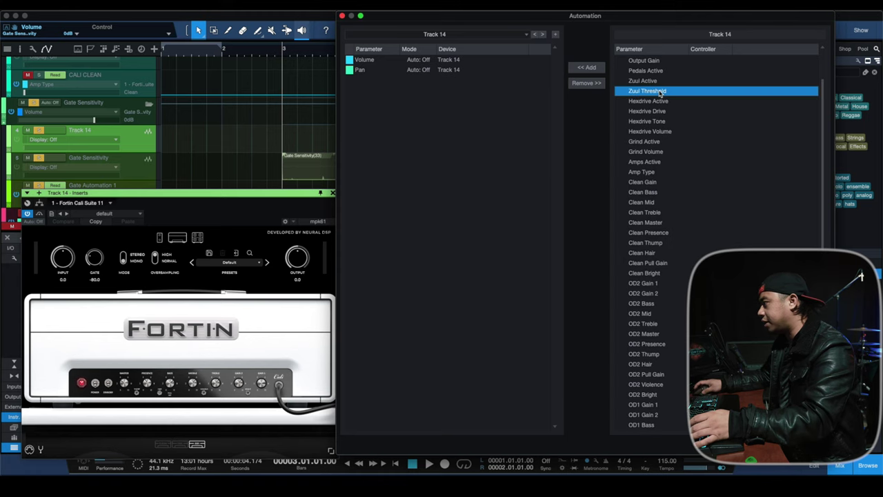
pyautogui.doubleClick(660, 92)
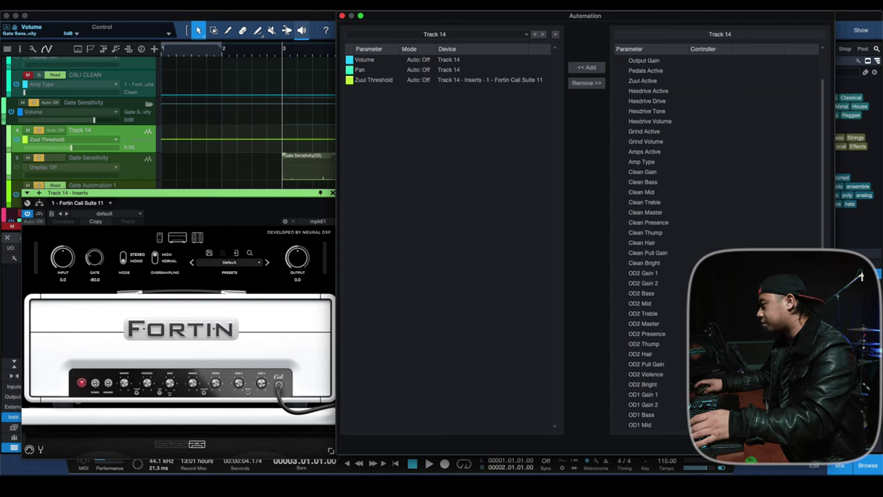
pyautogui.press('super+w')
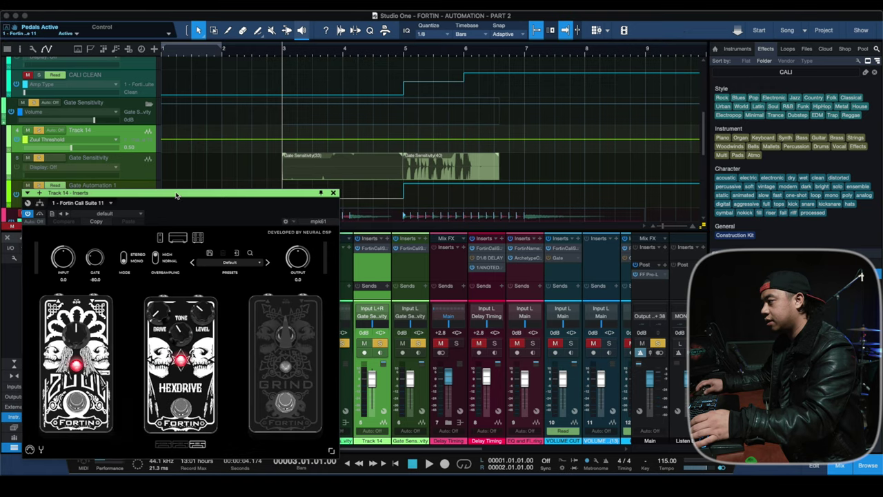
# Shape Track 14's Zuul Threshold, lowering it to about 0.20 and adding an envelope point at 0.37.
pyautogui.moveTo(176, 203); pyautogui.dragTo(661, 160)
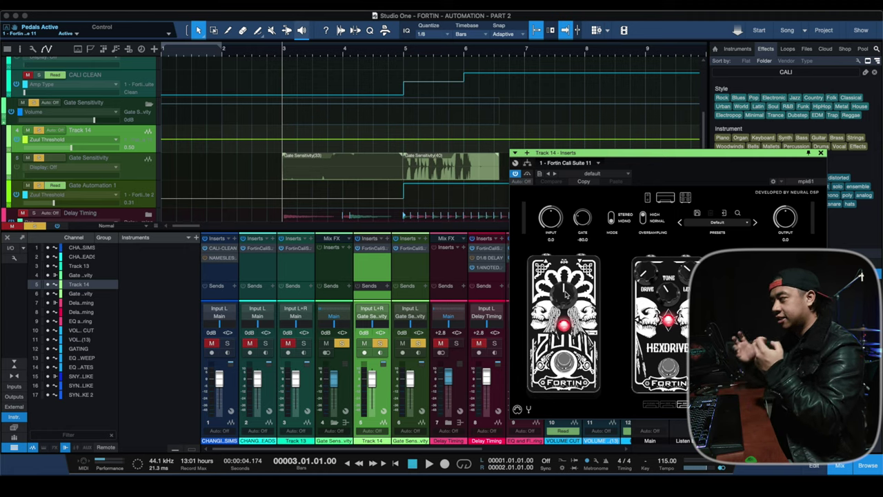
pyautogui.moveTo(566, 294); pyautogui.dragTo(562, 311)
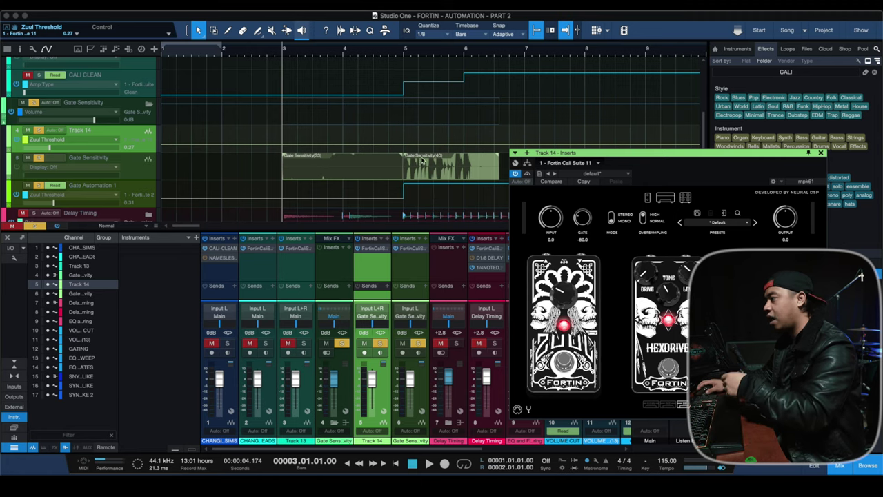
pyautogui.click(404, 146)
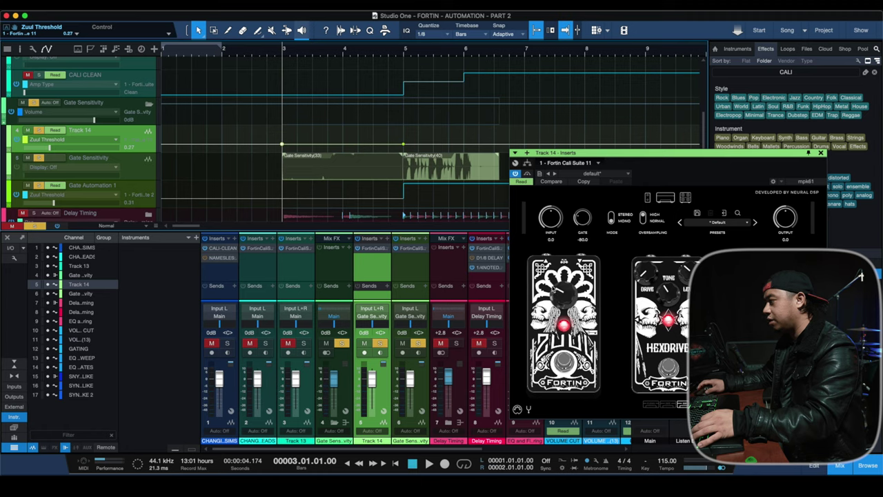
pyautogui.moveTo(561, 296)
pyautogui.mouseDown()
pyautogui.moveTo(558, 288)
pyautogui.moveTo(574, 301)
pyautogui.moveTo(571, 288)
pyautogui.moveTo(560, 296)
pyautogui.mouseUp()
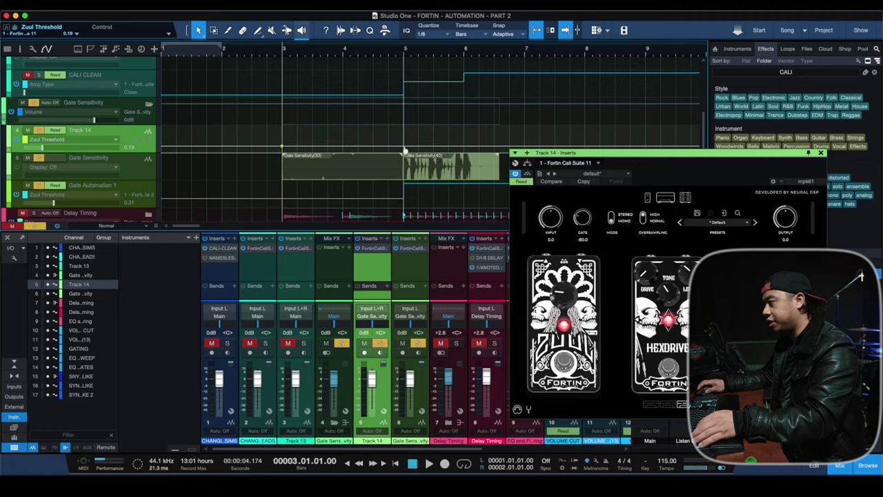
# Raise the threshold automation point at bar 5, then undo the threshold changes and Track 14 additions.
pyautogui.click(432, 52)
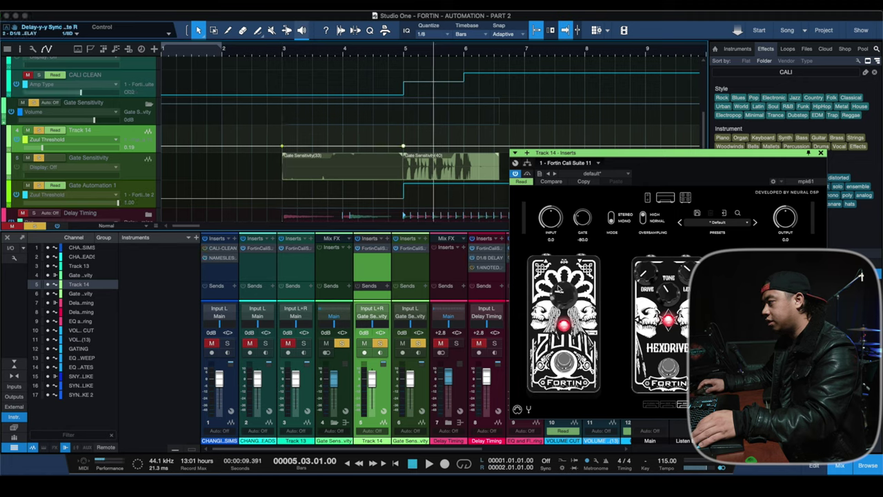
pyautogui.moveTo(559, 290); pyautogui.dragTo(560, 275)
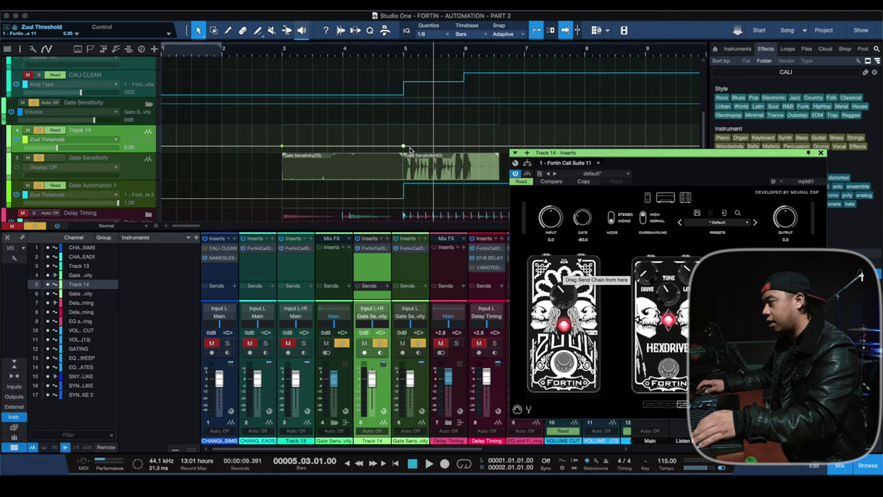
pyautogui.moveTo(407, 147); pyautogui.dragTo(404, 128)
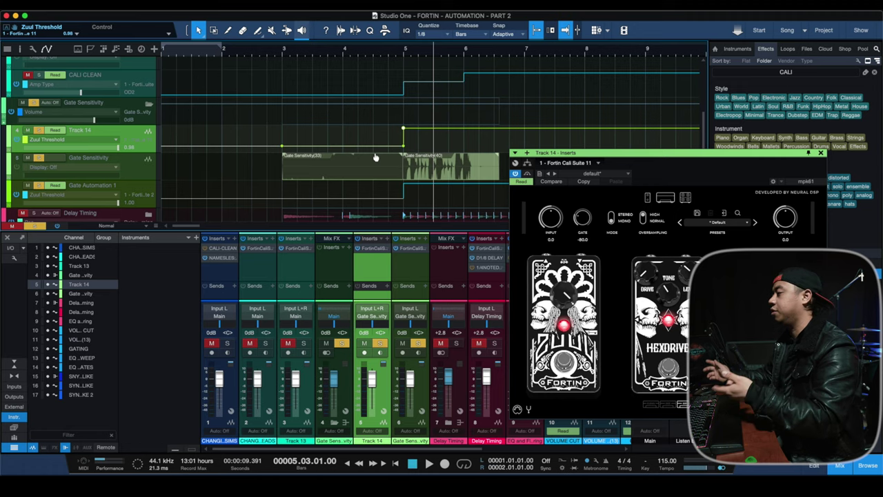
pyautogui.hotkey('ctrl', 'z')
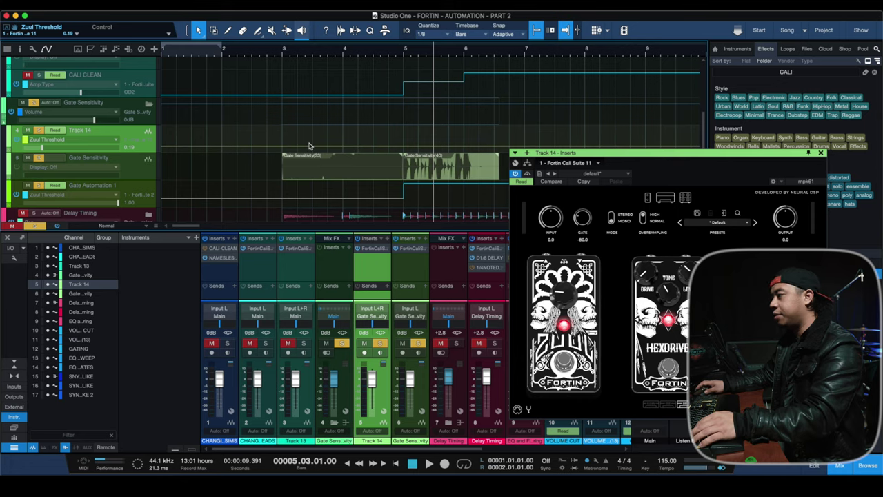
pyautogui.hotkey('ctrl', 'z')
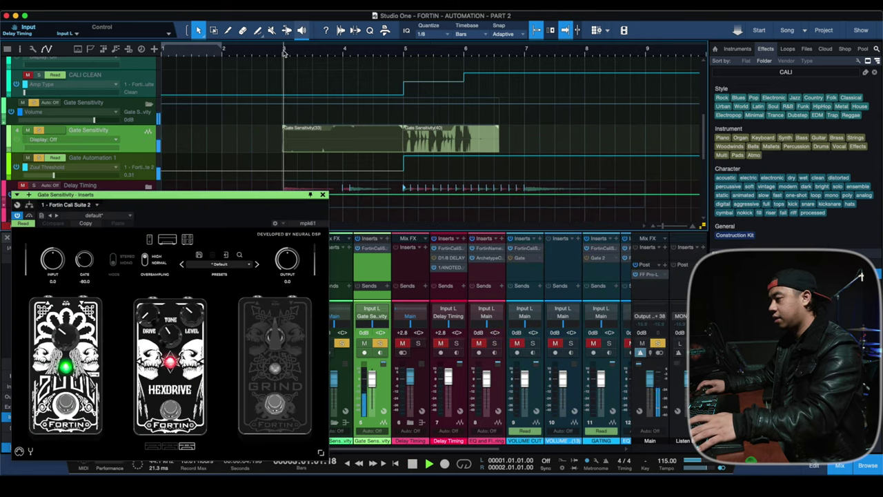
# Play and stop the gate sensitivity section, then select the Delay Timing track.
pyautogui.press('space')
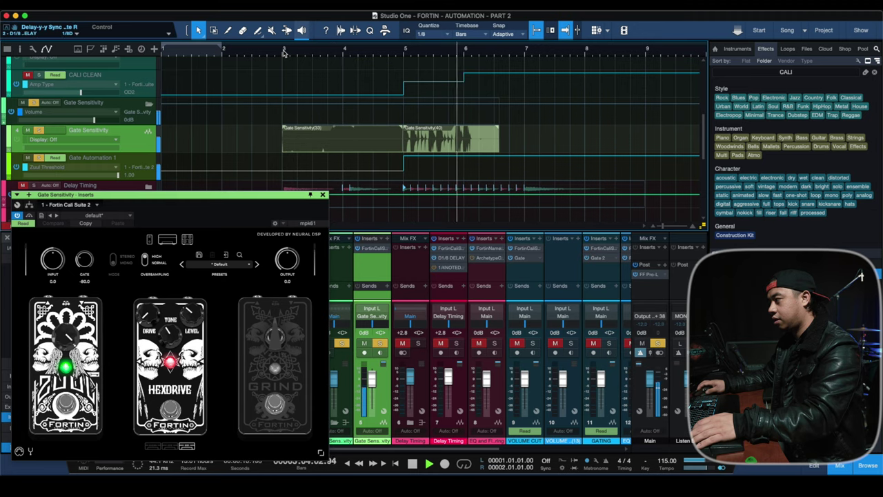
pyautogui.press('space')
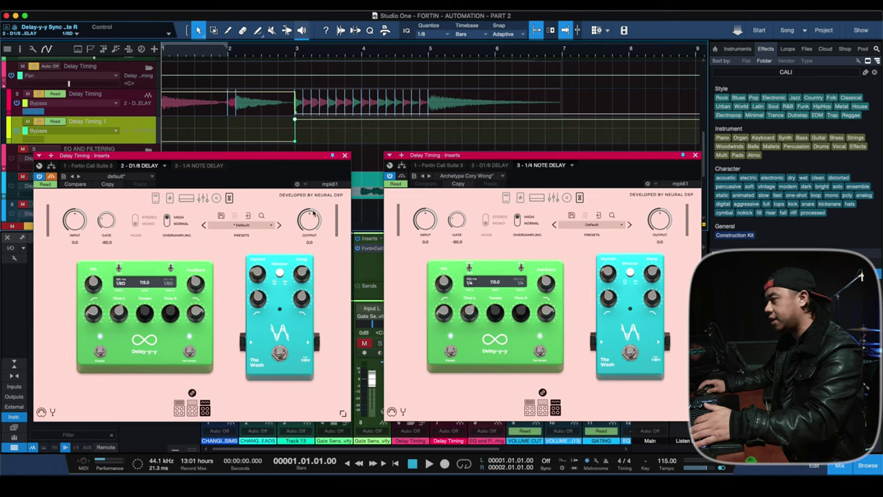
pyautogui.click(280, 115)
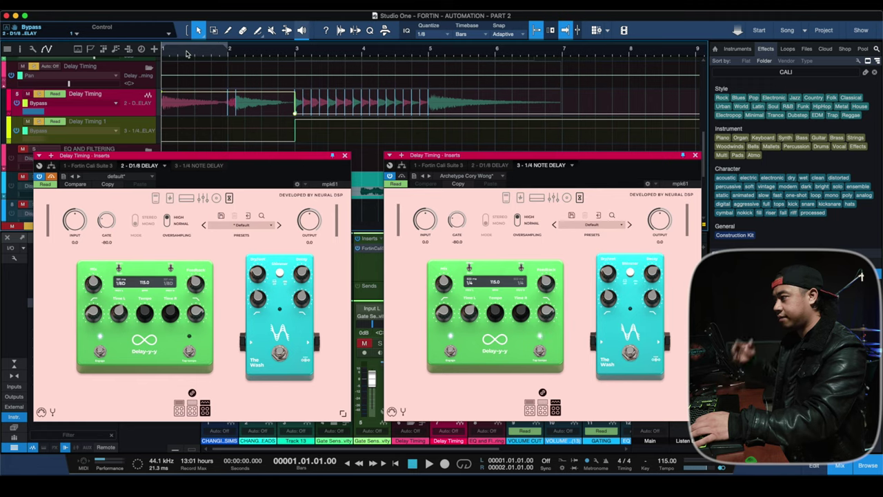
# Play and stop the song from the start, then show the Delay Timing automation parameter list.
pyautogui.press('space')
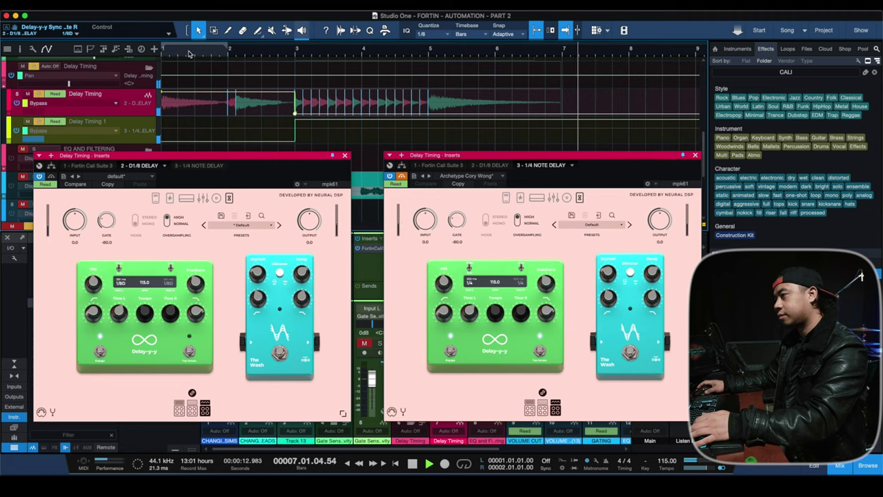
pyautogui.press('space')
pyautogui.click(103, 103)
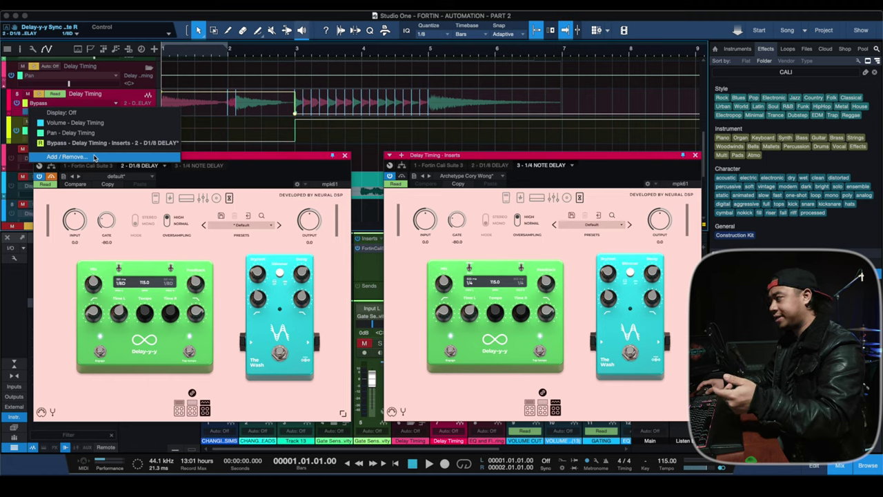
# Trim the Delay Timing event's start later and set the playback position to bar 3.
pyautogui.press('Escape')
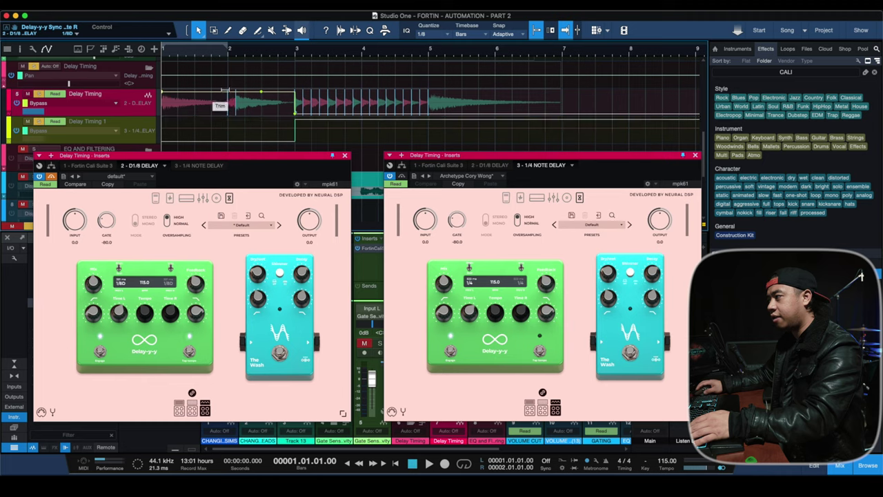
pyautogui.moveTo(222, 89); pyautogui.dragTo(295, 95)
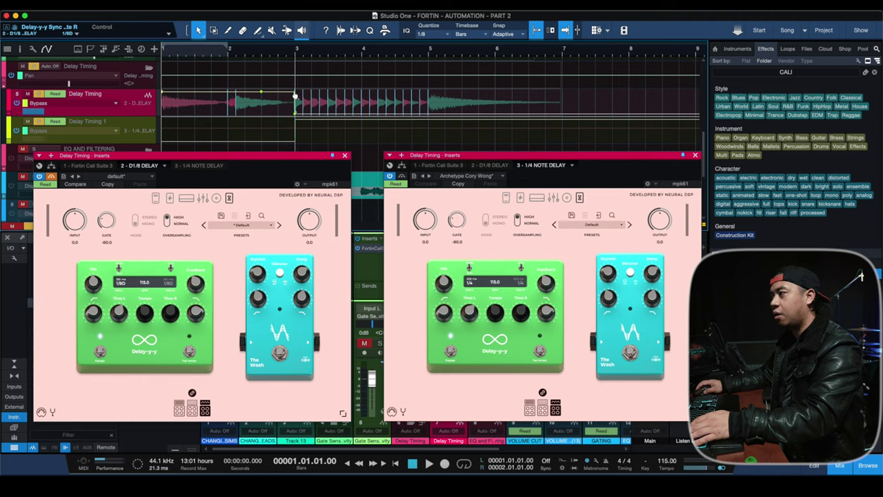
pyautogui.moveTo(295, 96); pyautogui.dragTo(294, 95)
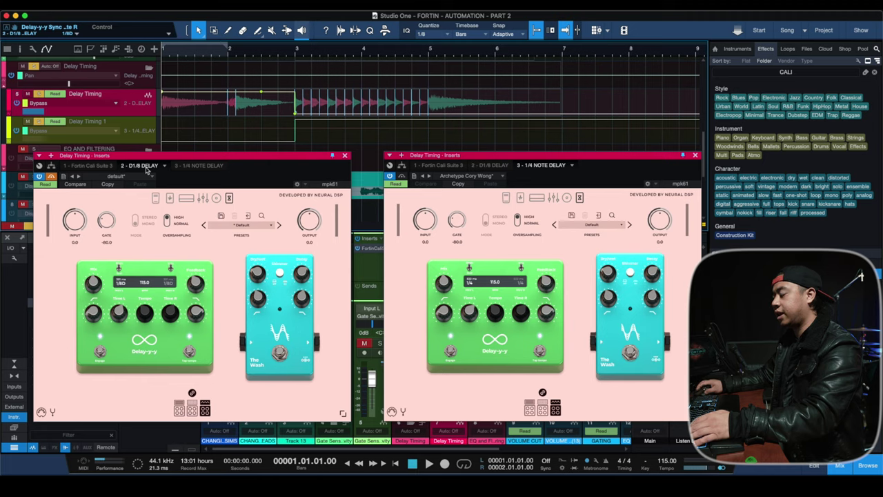
pyautogui.click(295, 51)
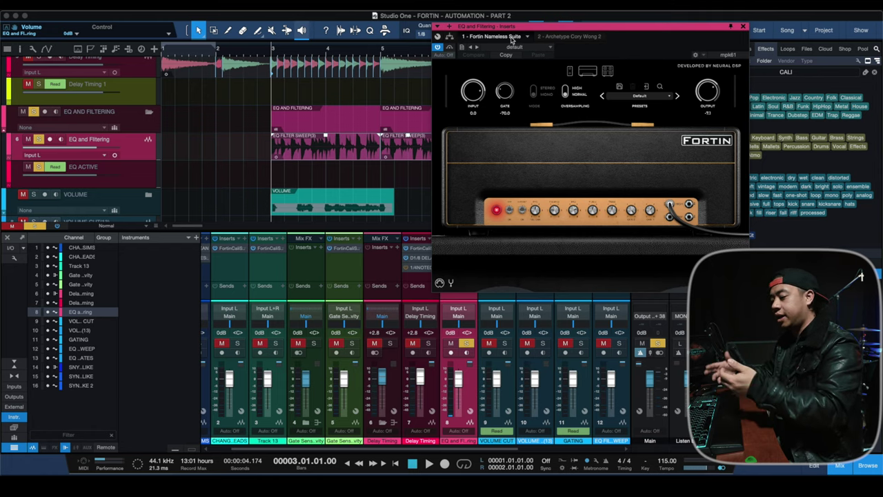
# Show the automation lanes and display the Archetype Cory Wong 2 EQ, moving its window beside the tracks.
pyautogui.press('a')
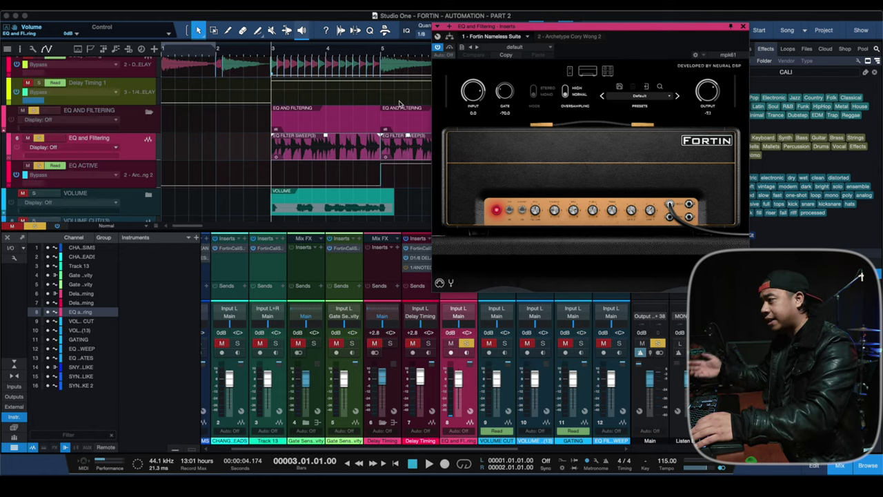
pyautogui.click(550, 38)
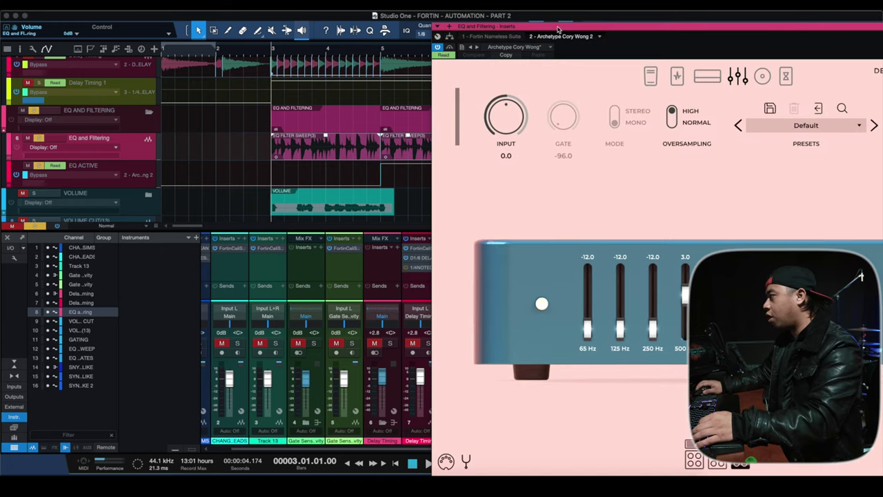
pyautogui.moveTo(559, 28); pyautogui.dragTo(326, 17)
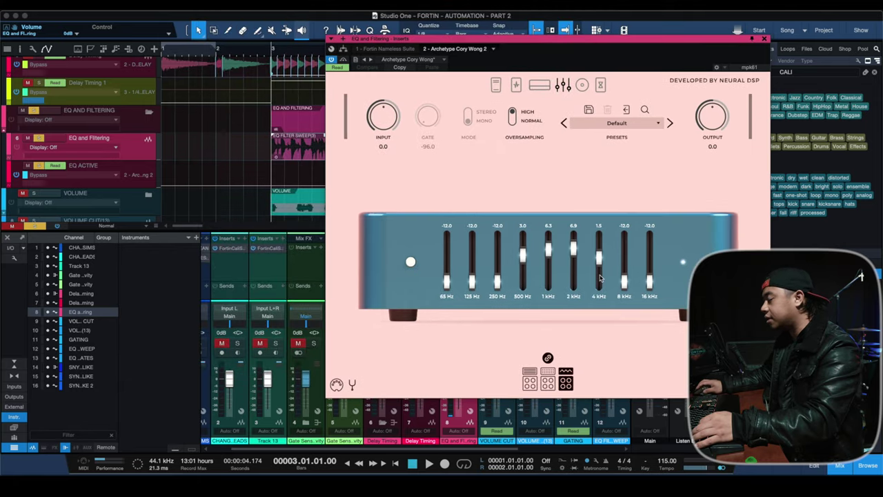
pyautogui.moveTo(441, 45); pyautogui.dragTo(543, 92)
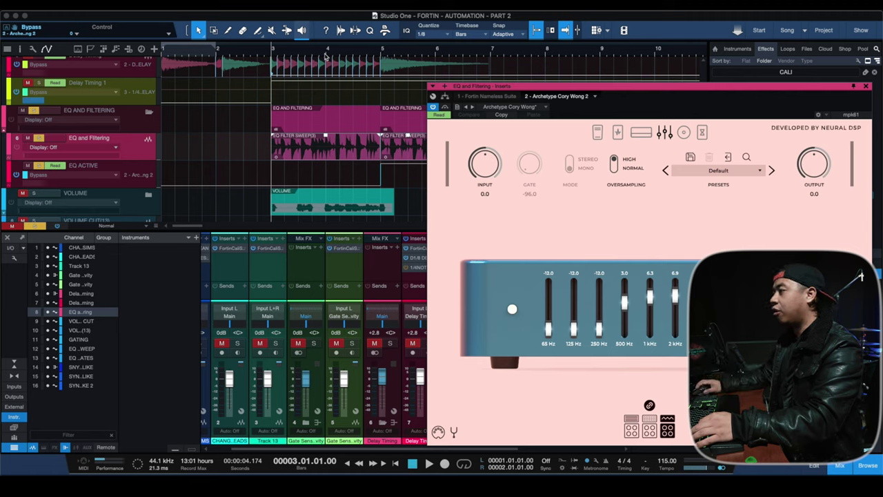
pyautogui.click(274, 47)
pyautogui.click(271, 48)
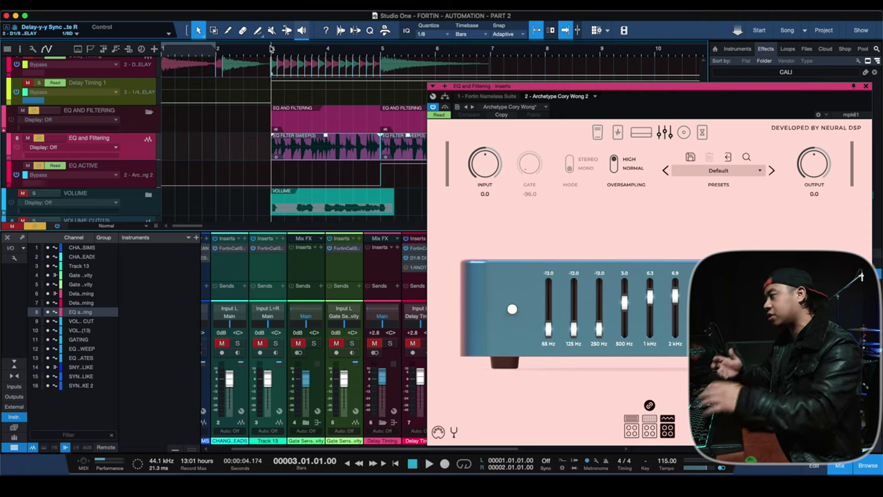
pyautogui.press('space')
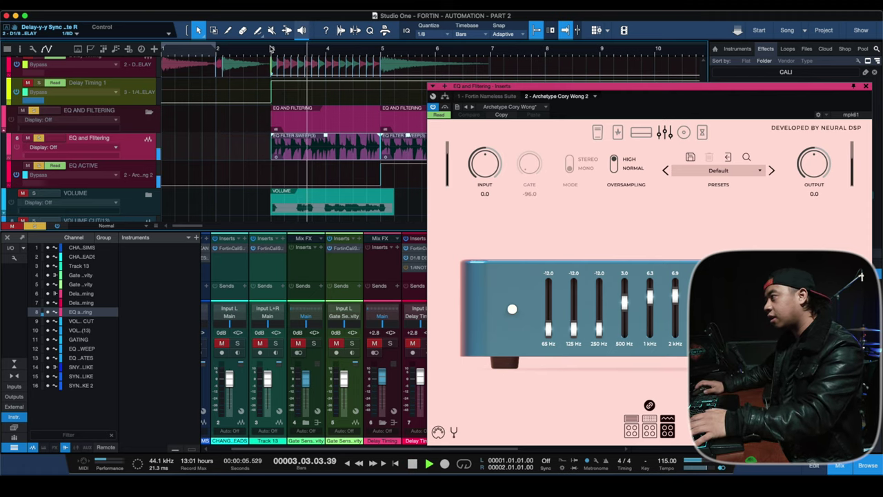
pyautogui.press('space')
pyautogui.click(382, 61)
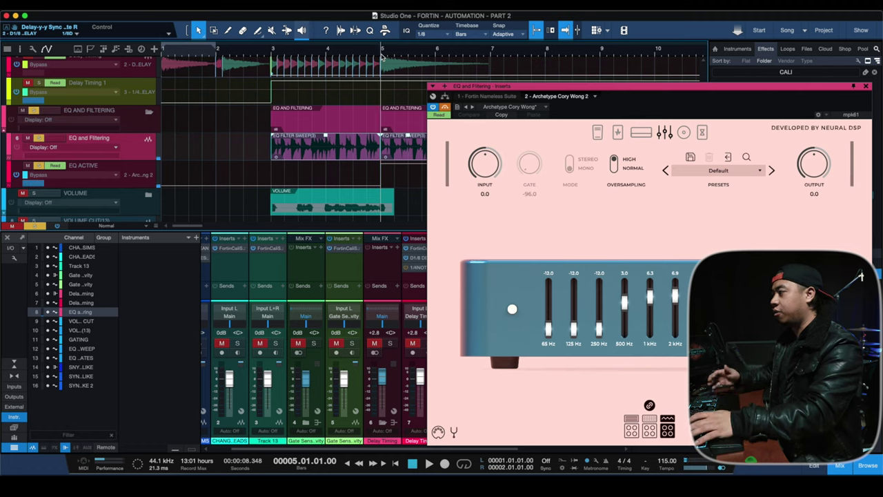
pyautogui.press('space')
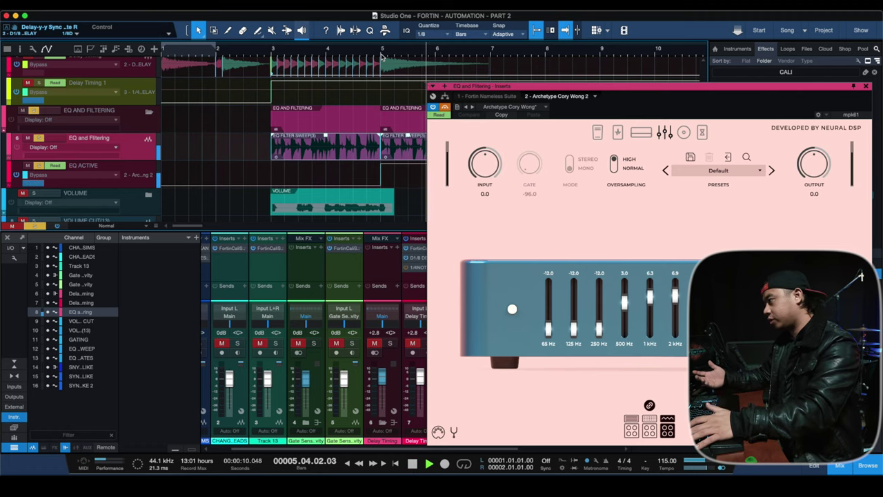
pyautogui.press('space')
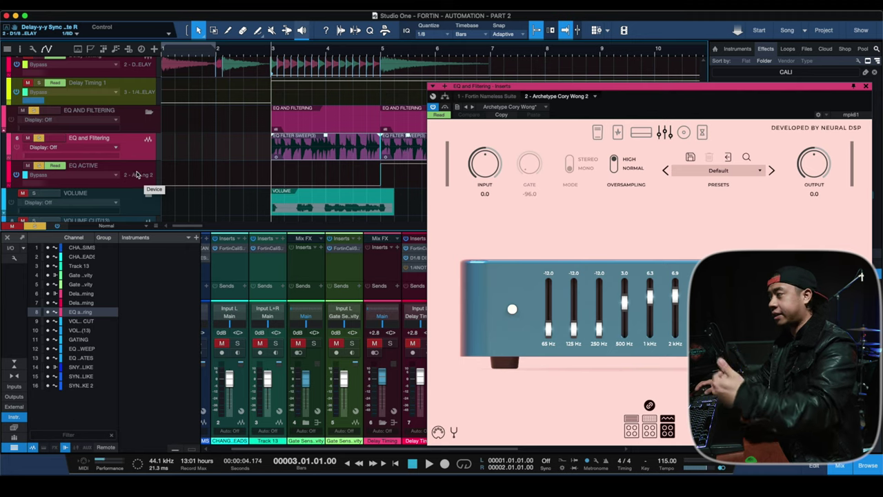
pyautogui.click(155, 171)
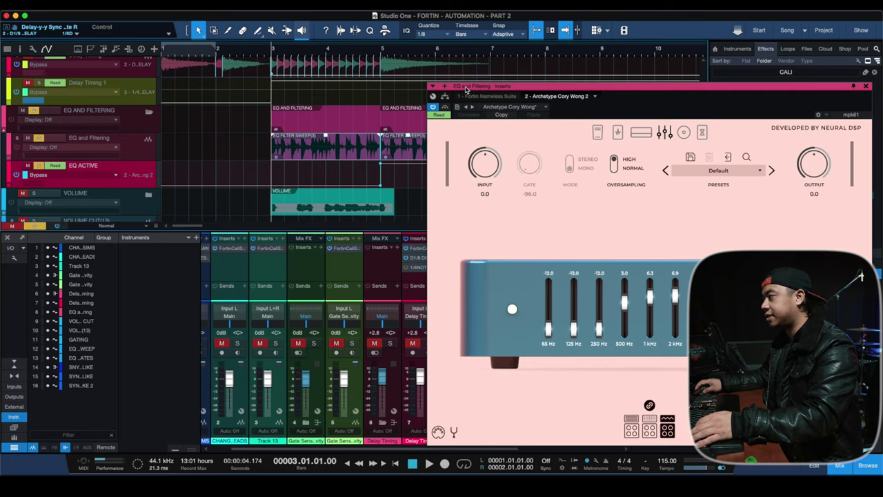
pyautogui.moveTo(467, 88); pyautogui.dragTo(454, 144)
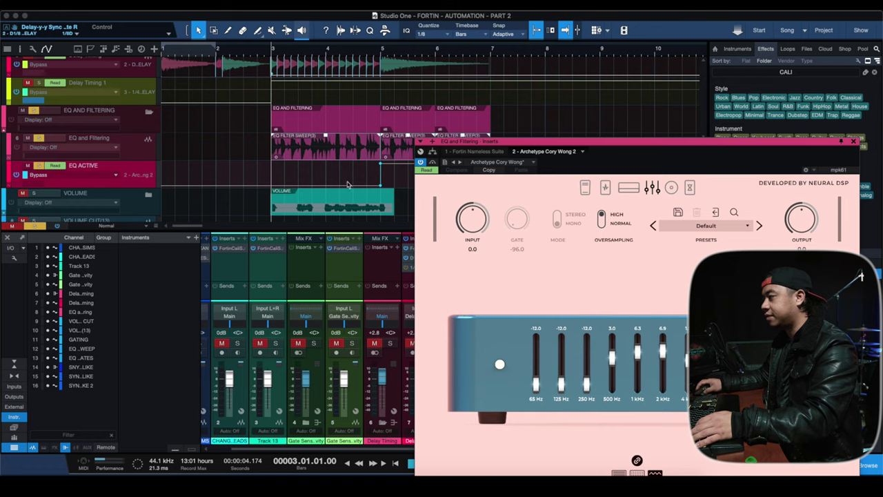
pyautogui.moveTo(532, 144); pyautogui.dragTo(525, 94)
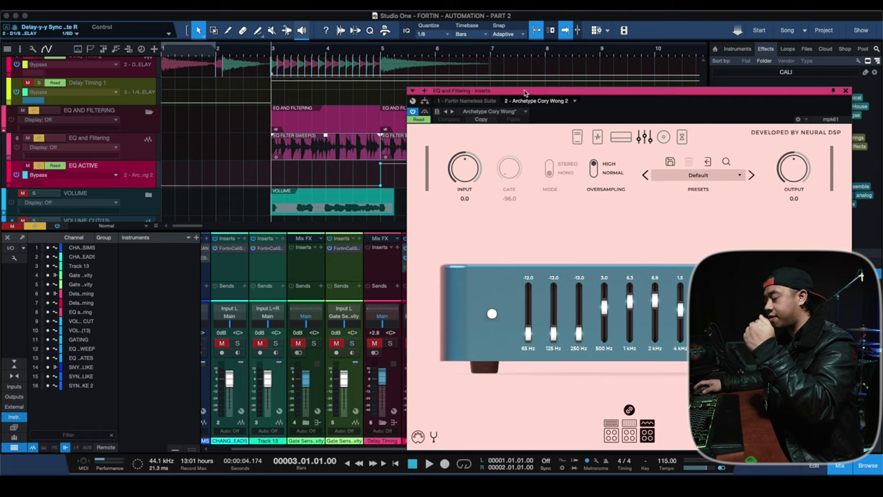
pyautogui.moveTo(477, 94); pyautogui.dragTo(485, 87)
pyautogui.press('space')
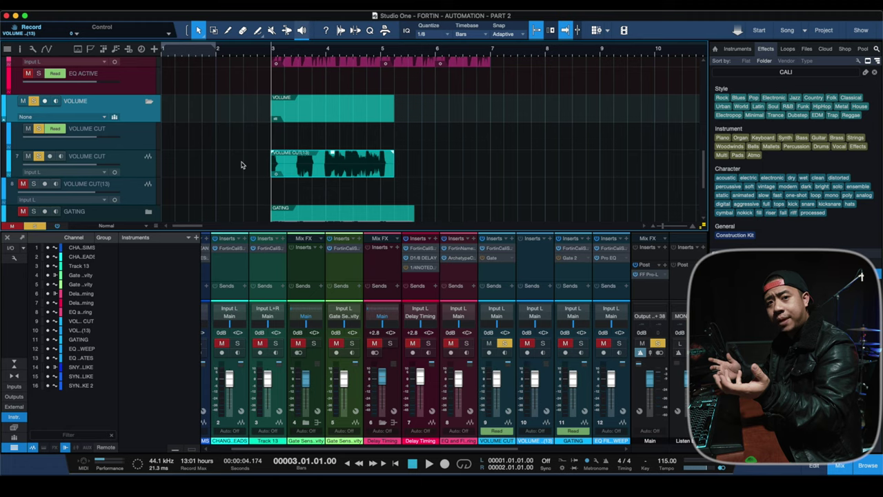
# Reveal the VOLUME CUT tracks' automation lanes, including the 2 - Gate Bypass steps around bar 3.
pyautogui.press('a')
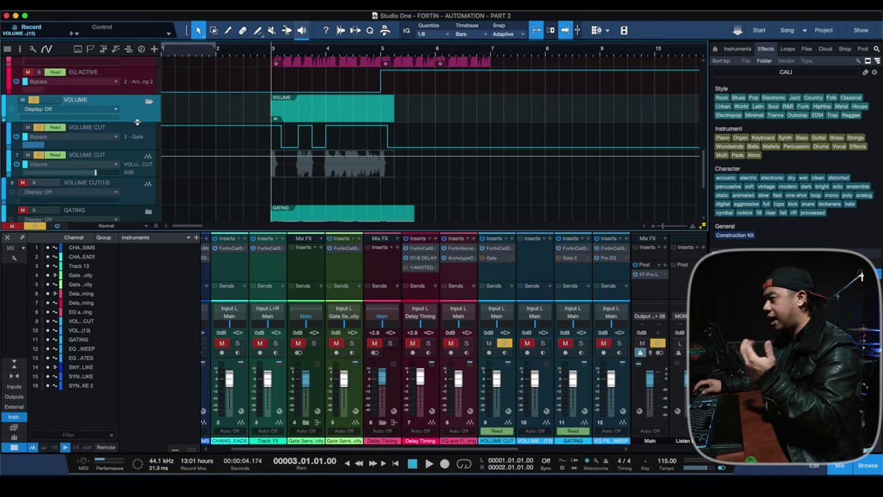
# Open VOLUME CUT's 2 - Gate editor, glance at Fortin Cali Suite 4, return to the Gate, and hide automation.
pyautogui.click(501, 258)
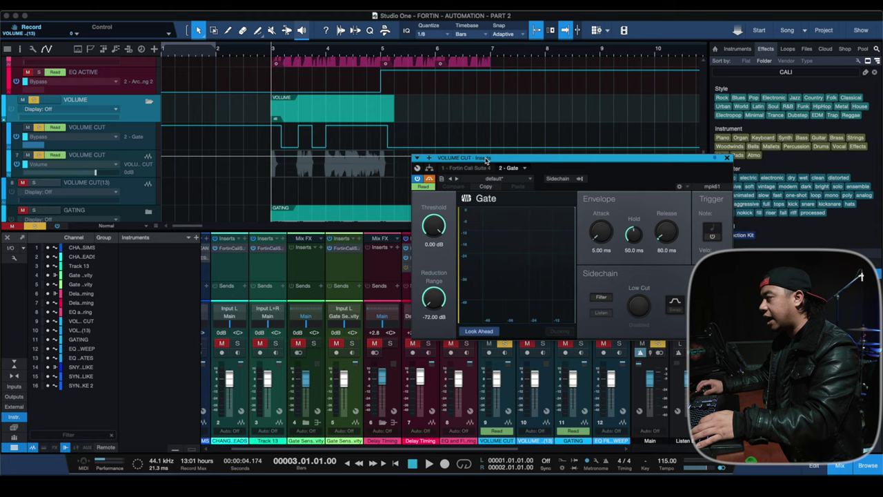
pyautogui.moveTo(486, 159); pyautogui.dragTo(501, 156)
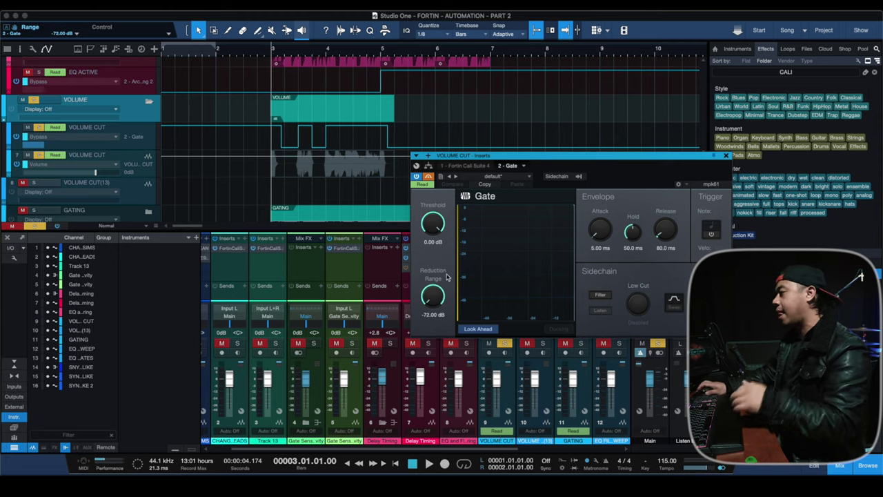
pyautogui.click(480, 167)
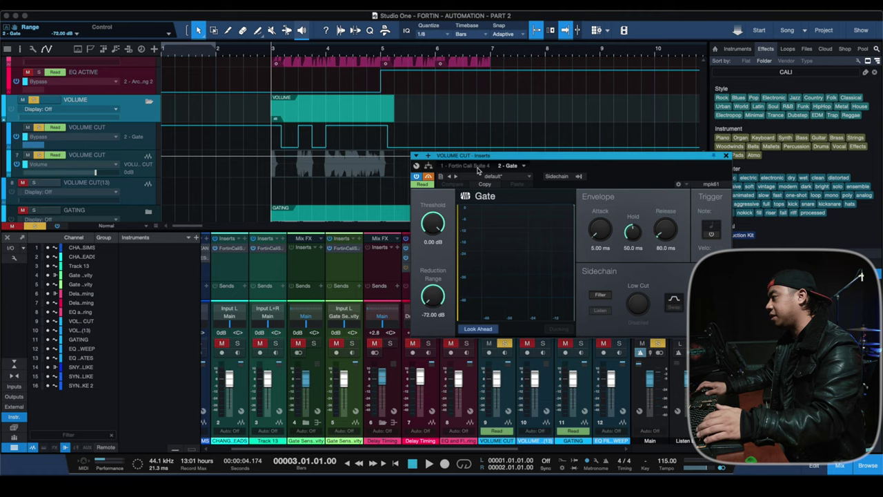
pyautogui.click(514, 167)
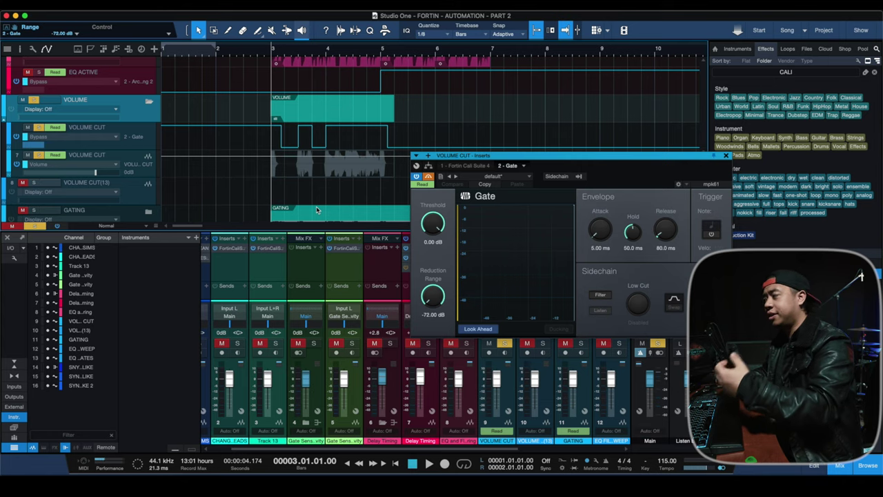
pyautogui.write('a')
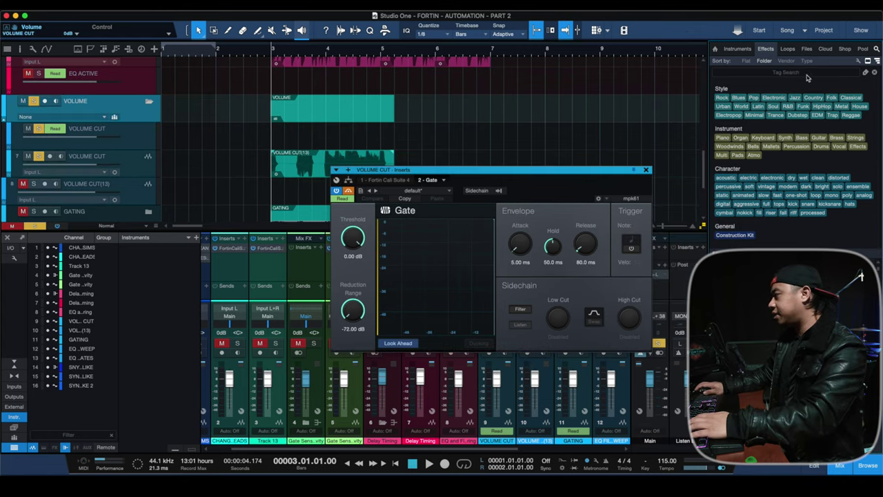
pyautogui.write('gate')
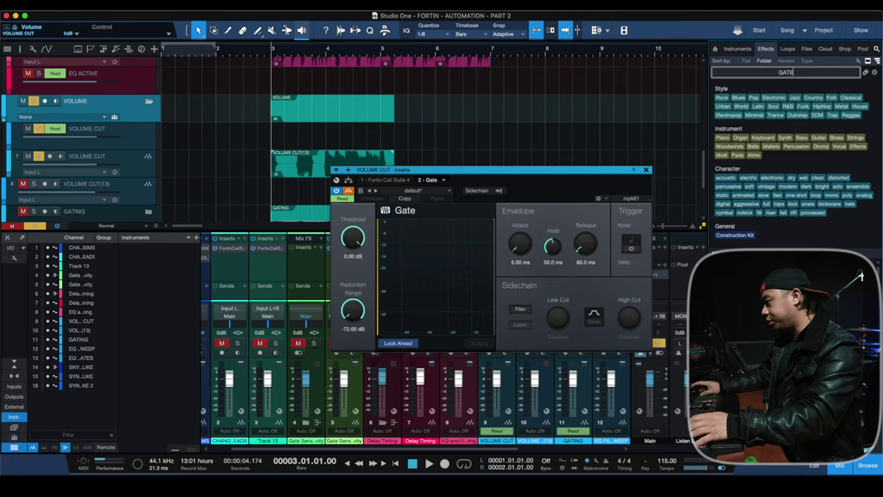
# Add Gate 5 to VOLUME CUT's inserts, show the automation lanes, and open the lane's parameter menu.
pyautogui.moveTo(348, 180); pyautogui.dragTo(259, 157)
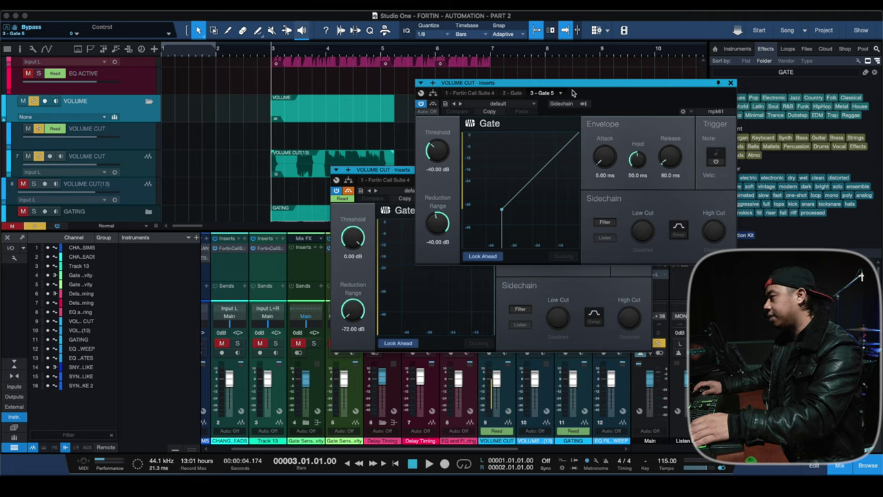
pyautogui.moveTo(555, 94); pyautogui.dragTo(538, 102)
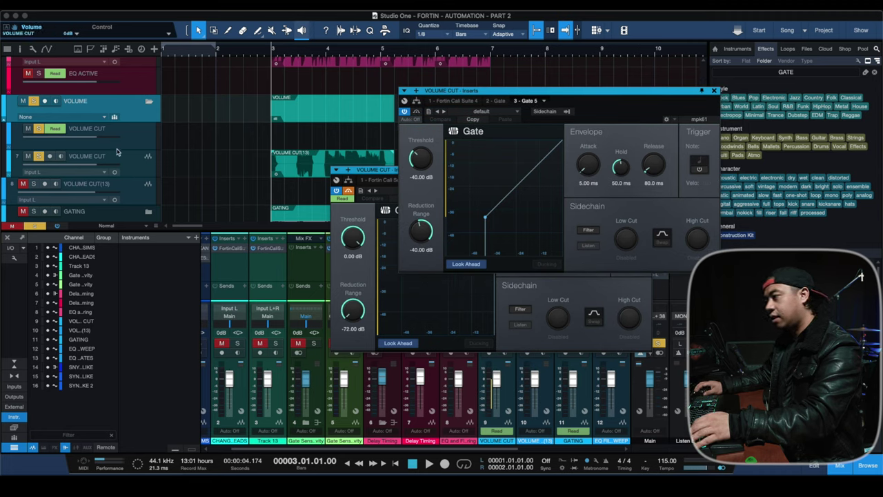
pyautogui.press('a')
pyautogui.click(138, 164)
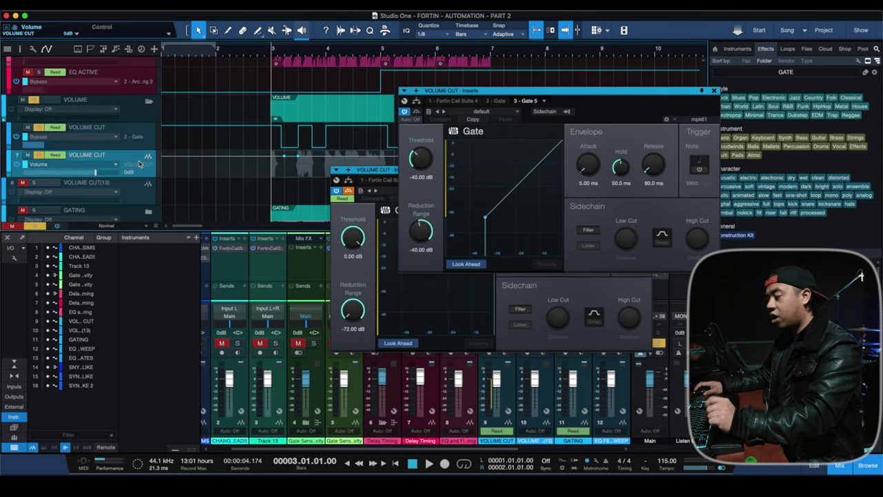
pyautogui.click(96, 164)
# Add Bypass from VOLUME CUT > Inserts > 3 - Gate 5 as an automation lane.
pyautogui.click(93, 172)
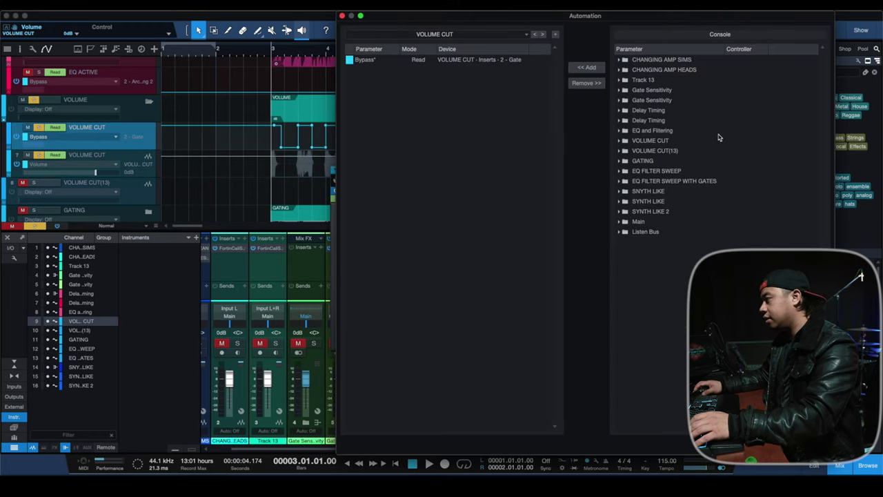
pyautogui.doubleClick(663, 142)
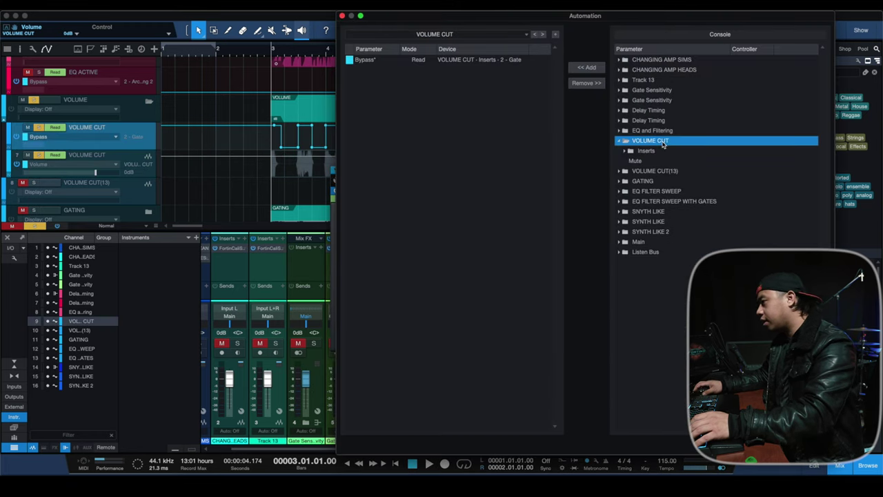
pyautogui.doubleClick(652, 154)
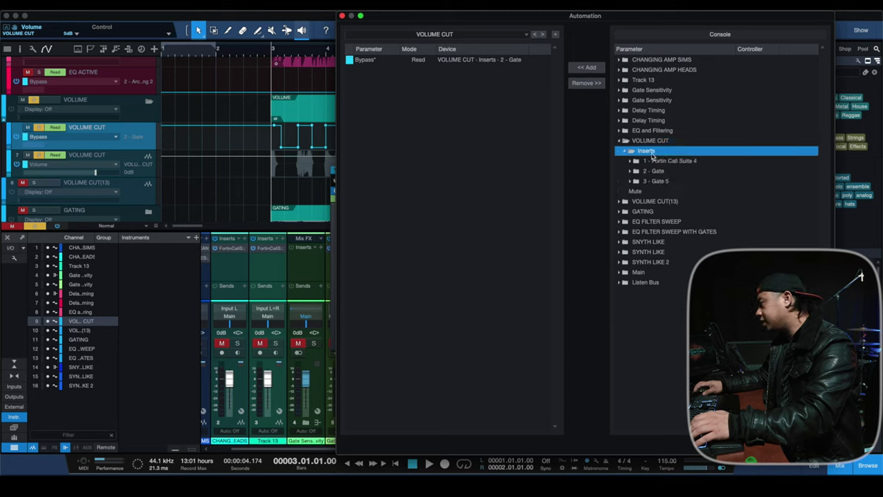
pyautogui.doubleClick(659, 183)
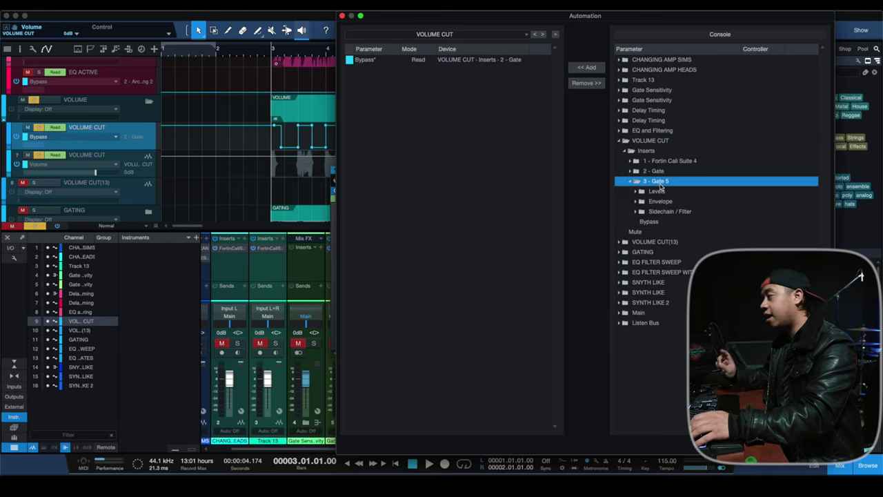
pyautogui.click(650, 223)
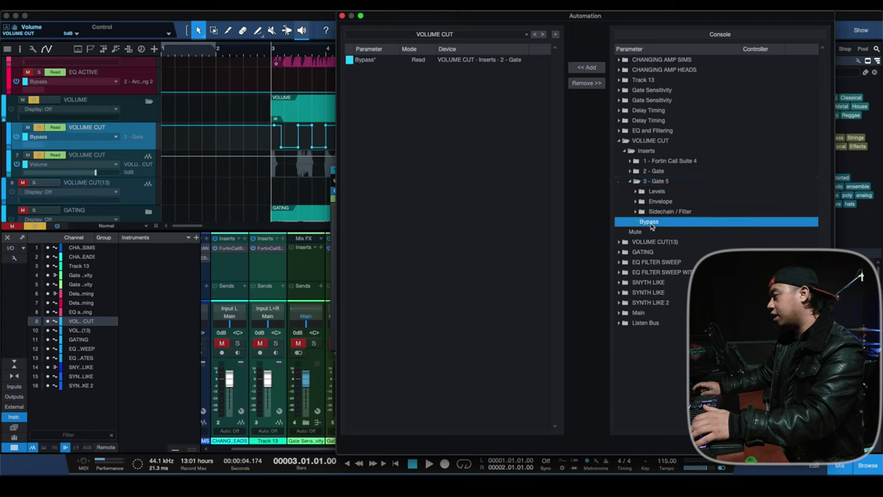
pyautogui.doubleClick(651, 223)
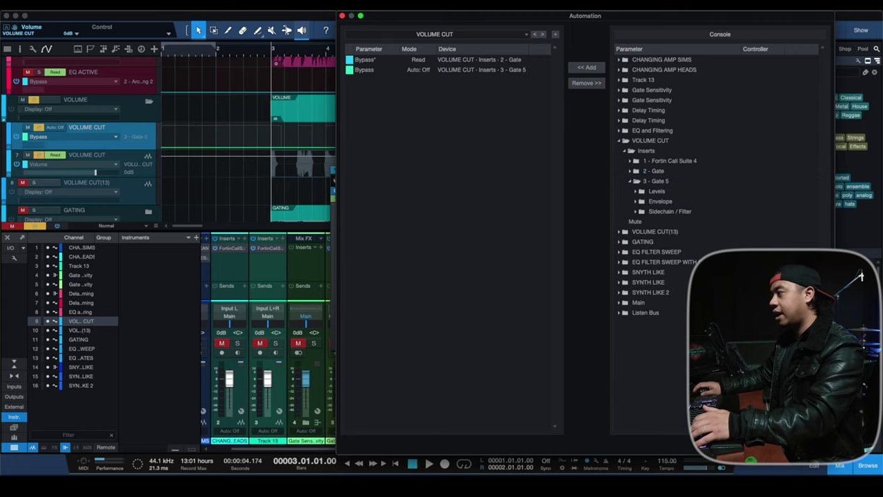
pyautogui.click(356, 69)
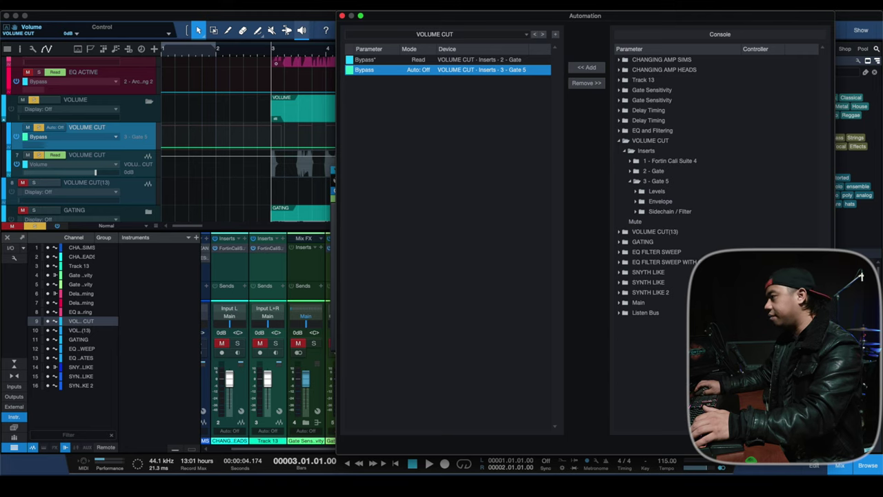
pyautogui.press('Escape')
pyautogui.click(291, 133)
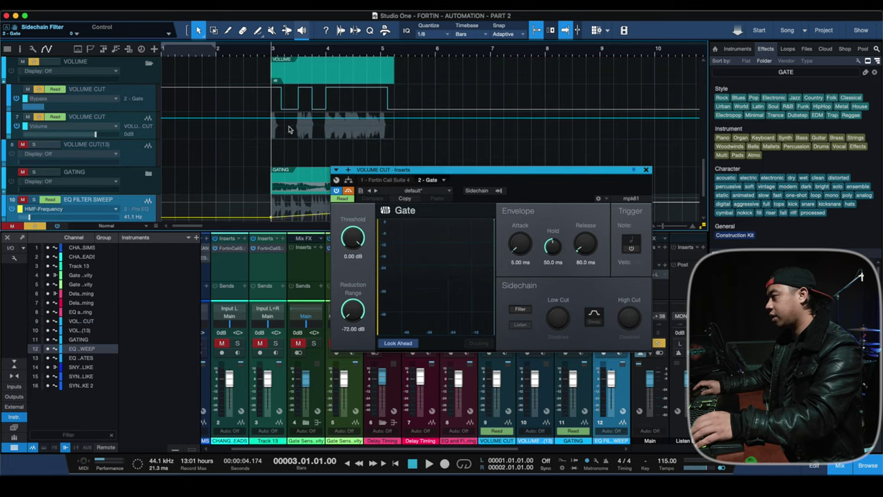
# Close the Gate editor, leaving the mixer under VOLUME CUT's stepped Bypass lane.
pyautogui.click(646, 169)
pyautogui.scroll(1, 421, 127)
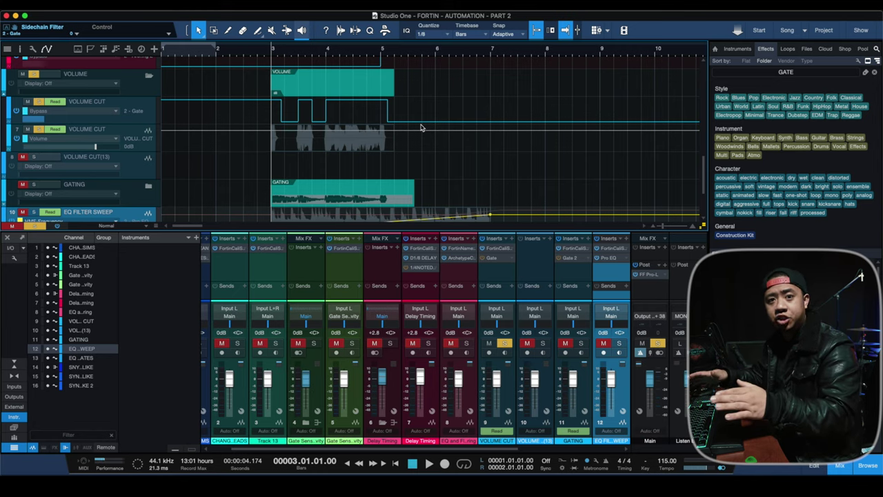
# Open the VOLUME CUT plugin editors and play the gated stutter section around bar 3.
pyautogui.click(421, 127)
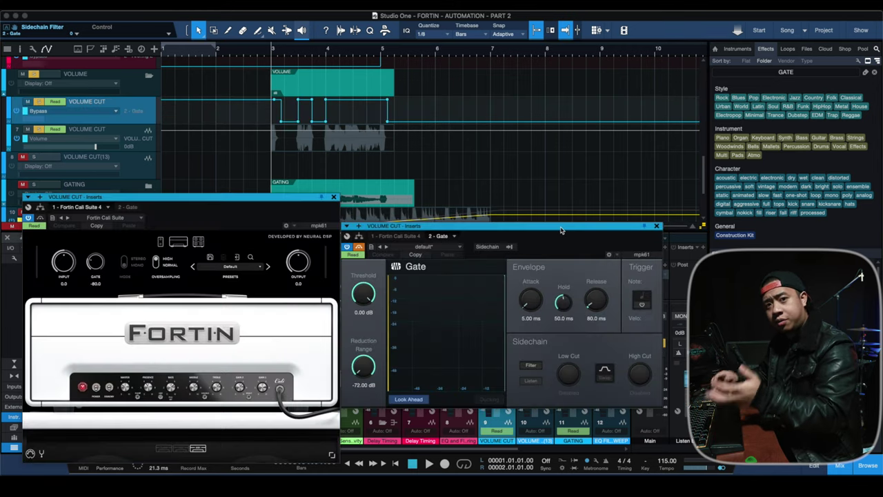
pyautogui.scroll(5, 301, 76)
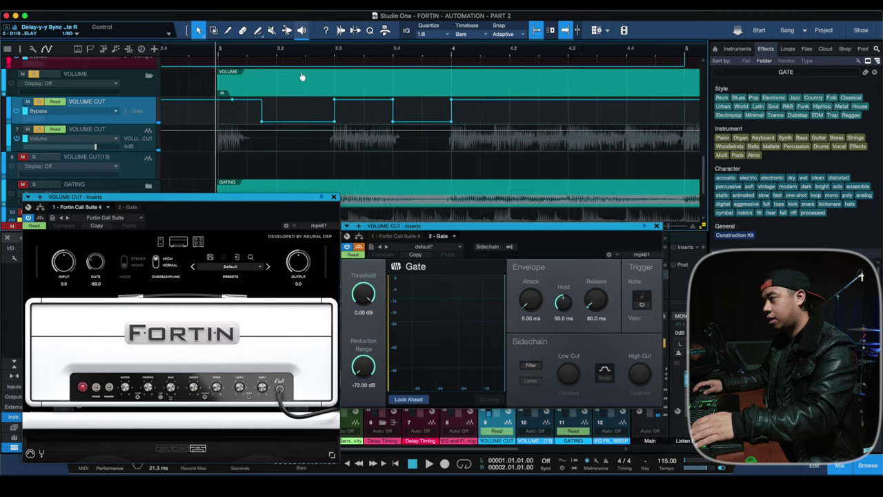
pyautogui.press('space')
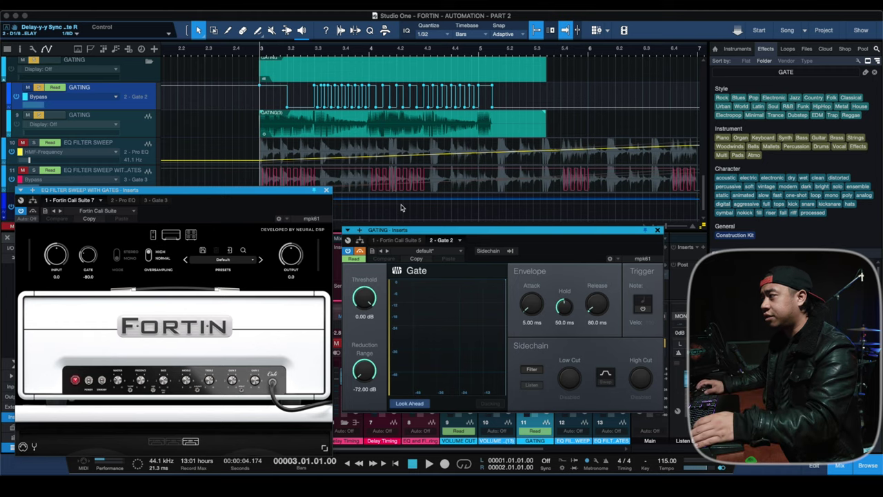
# Zoom in around bar 3, zoom back out, and audition the GATING track's stutter pattern.
pyautogui.moveTo(262, 52); pyautogui.dragTo(272, 69)
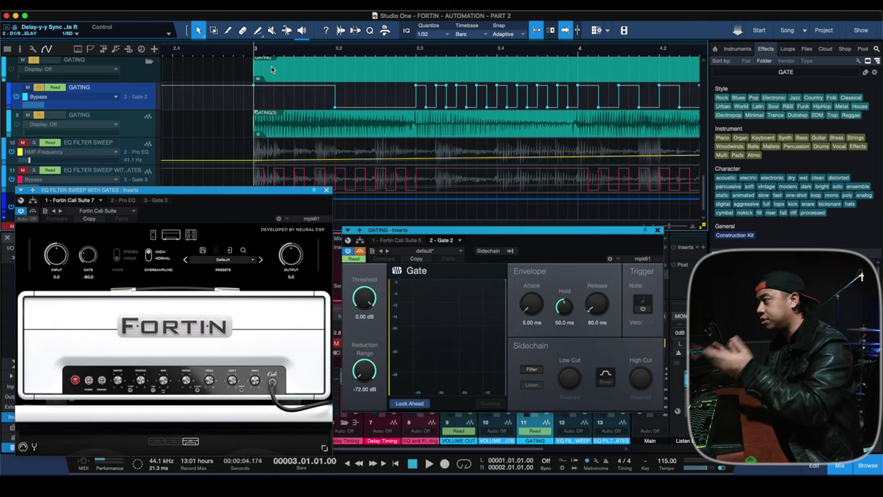
pyautogui.hscroll(3, 280, 102)
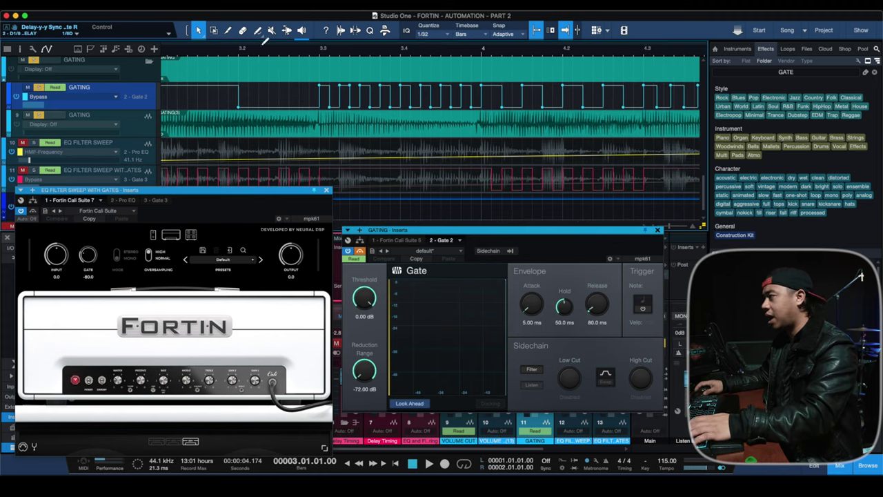
pyautogui.moveTo(269, 54); pyautogui.dragTo(272, 45)
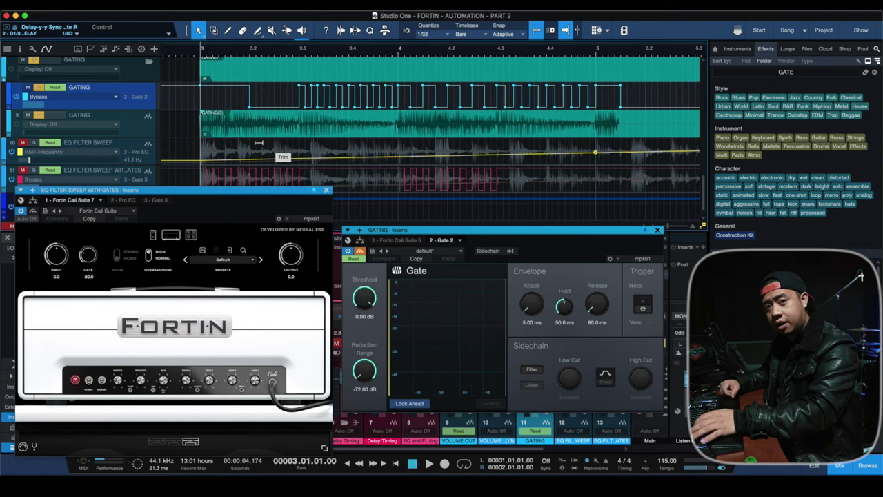
pyautogui.press('space')
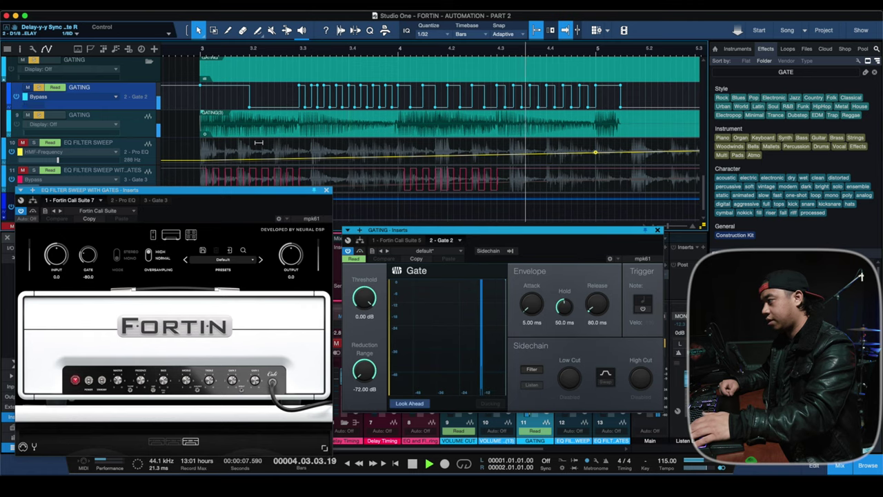
pyautogui.press('space')
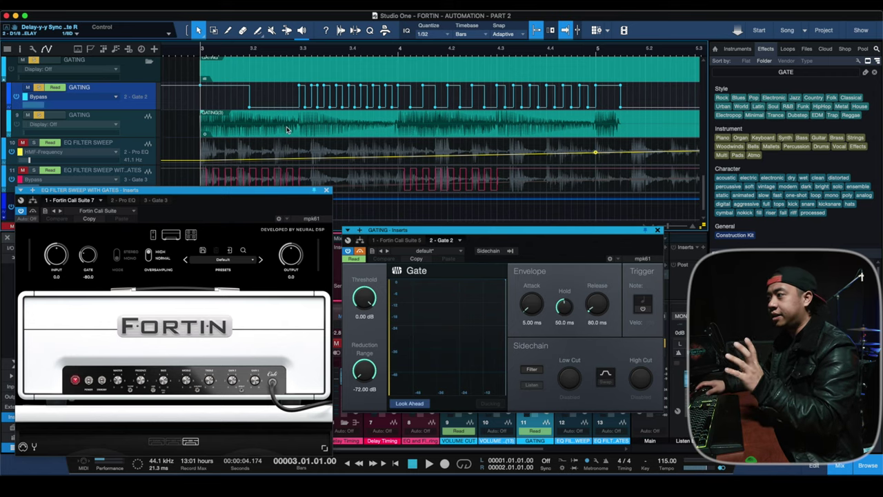
pyautogui.scroll(3, 288, 128)
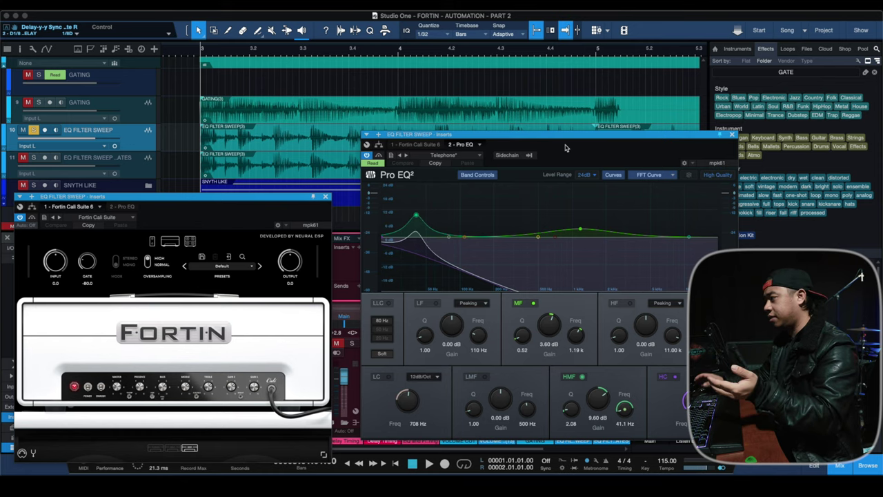
# Move the Pro EQ editor aside, show EQ FILTER SWEEP's HMF-Frequency automation, and bring back the Console.
pyautogui.moveTo(568, 136); pyautogui.dragTo(563, 127)
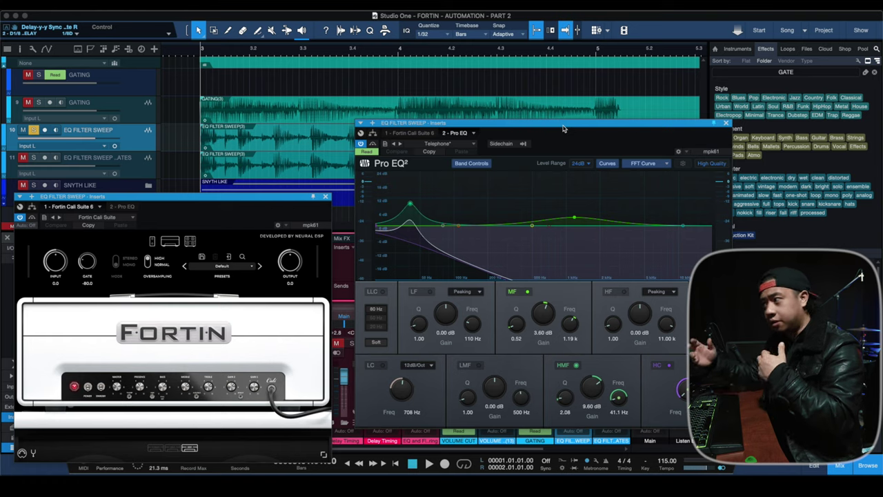
pyautogui.moveTo(564, 129); pyautogui.dragTo(601, 192)
pyautogui.press('a')
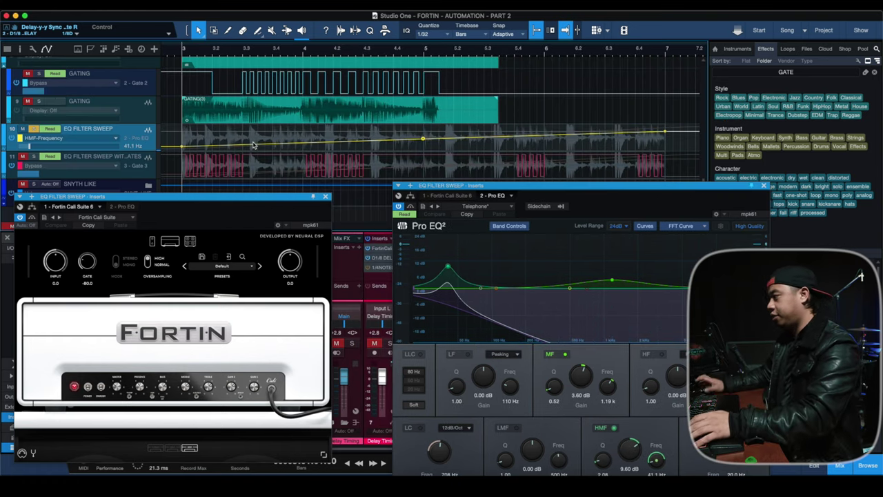
pyautogui.press('F3')
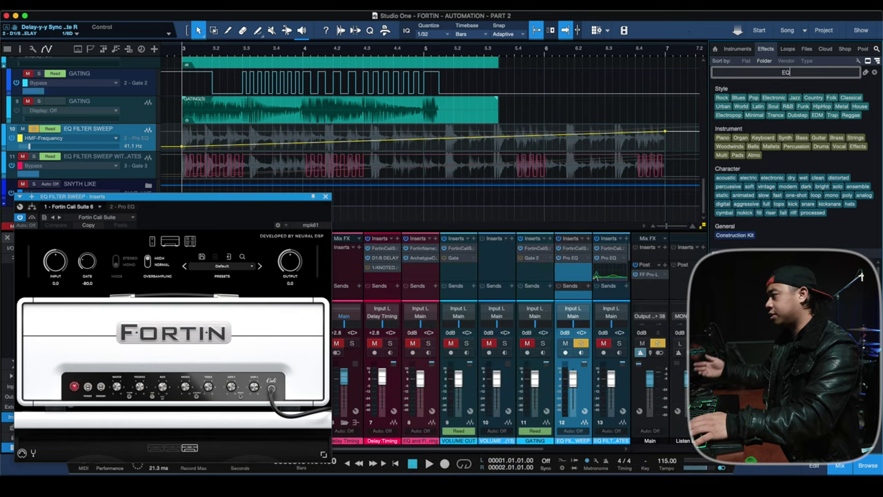
# Enable the Pro EQ² high-cut band on EQ FILTER SWEEP at 20.0 kHz and test its frequency.
pyautogui.moveTo(786, 72); pyautogui.dragTo(503, 142)
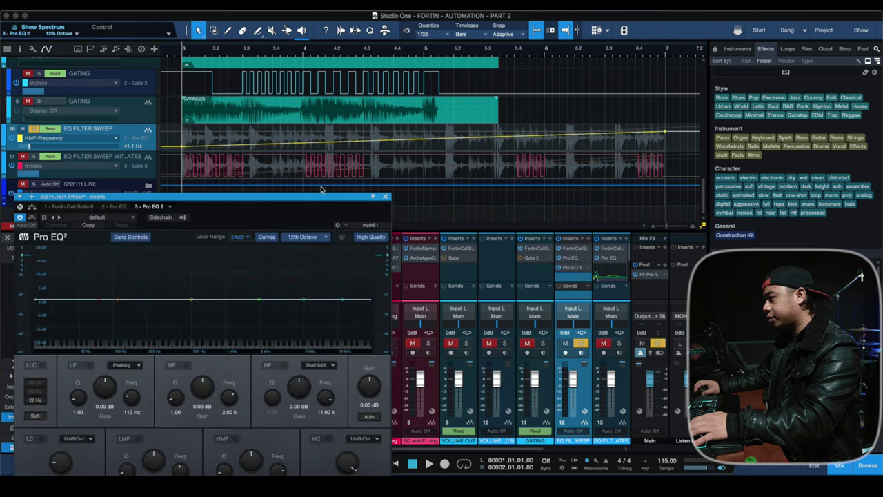
pyautogui.moveTo(319, 197); pyautogui.dragTo(623, 128)
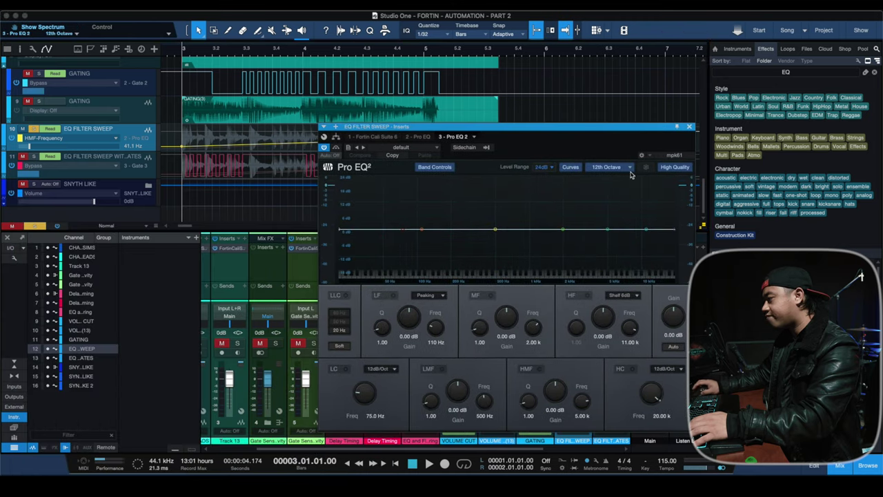
pyautogui.click(632, 369)
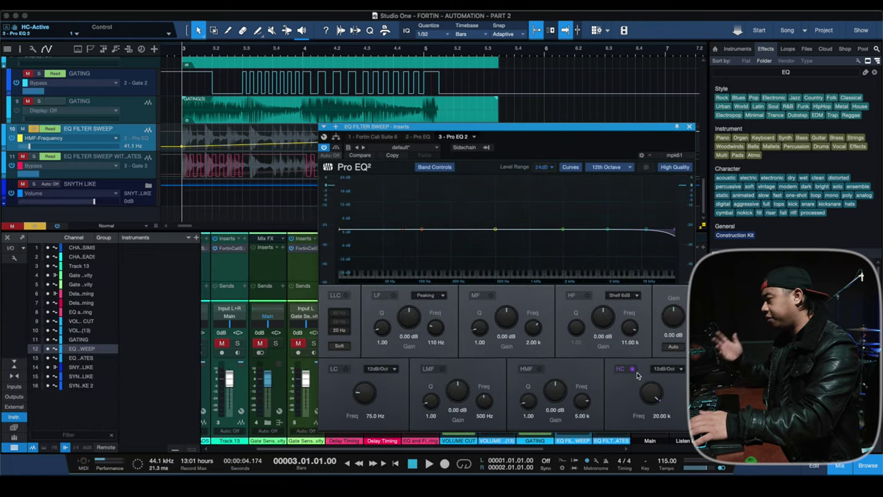
pyautogui.moveTo(654, 388); pyautogui.dragTo(644, 368)
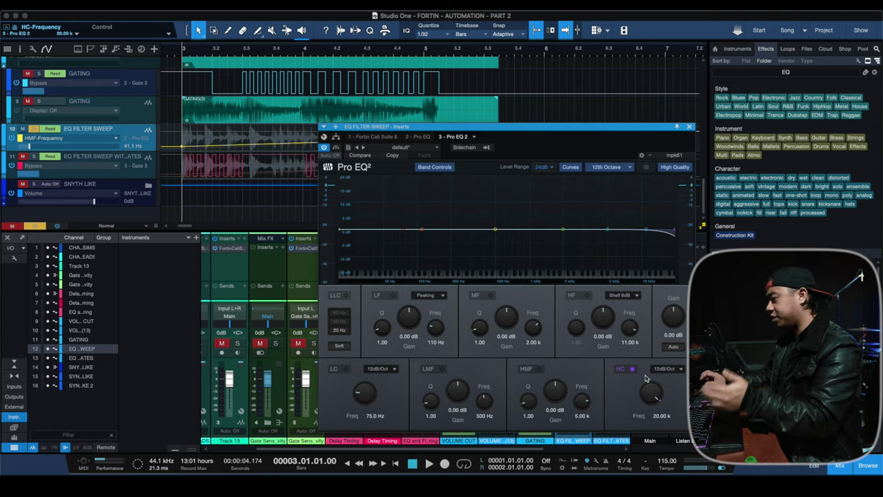
pyautogui.rightClick(649, 397)
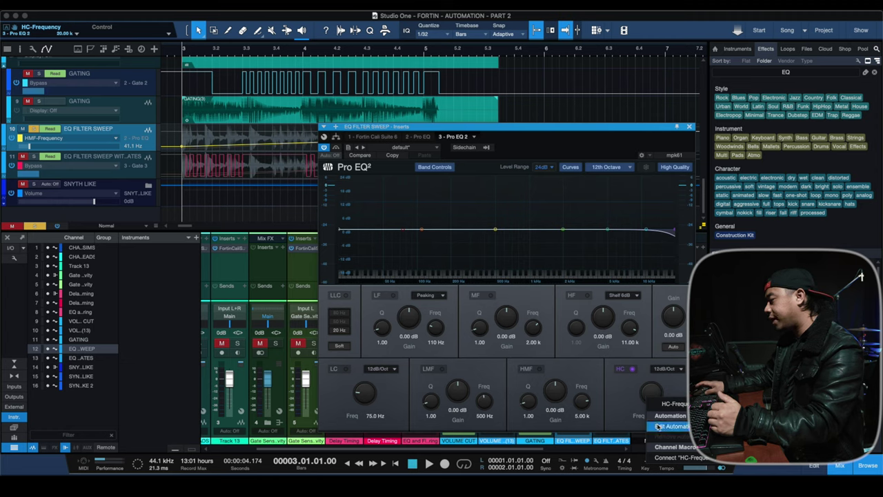
# Draw a rising two-point HC-Frequency ramp in EQ FILTER SWEEP's lane and play it back.
pyautogui.click(658, 427)
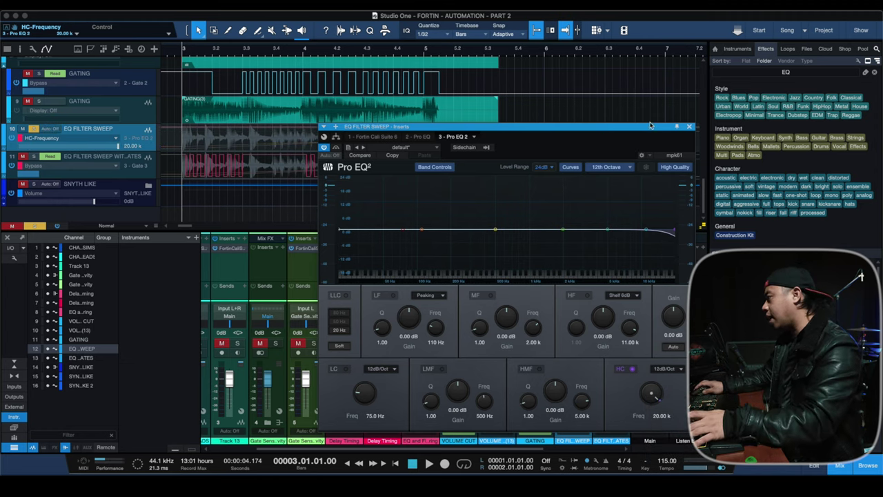
pyautogui.click(690, 129)
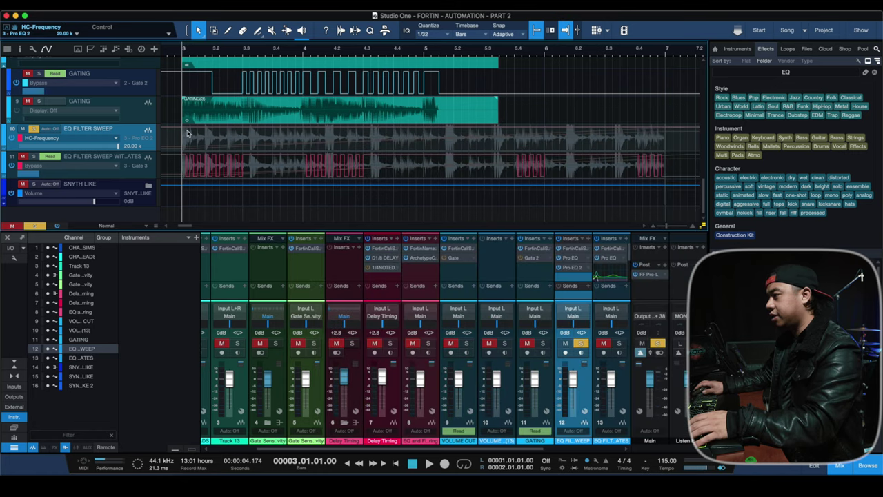
pyautogui.moveTo(185, 130); pyautogui.dragTo(179, 143)
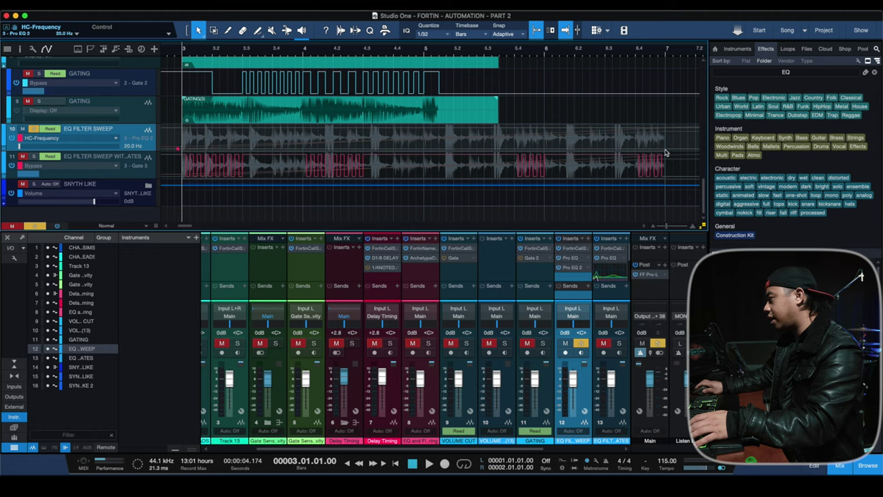
pyautogui.moveTo(666, 151); pyautogui.dragTo(666, 127)
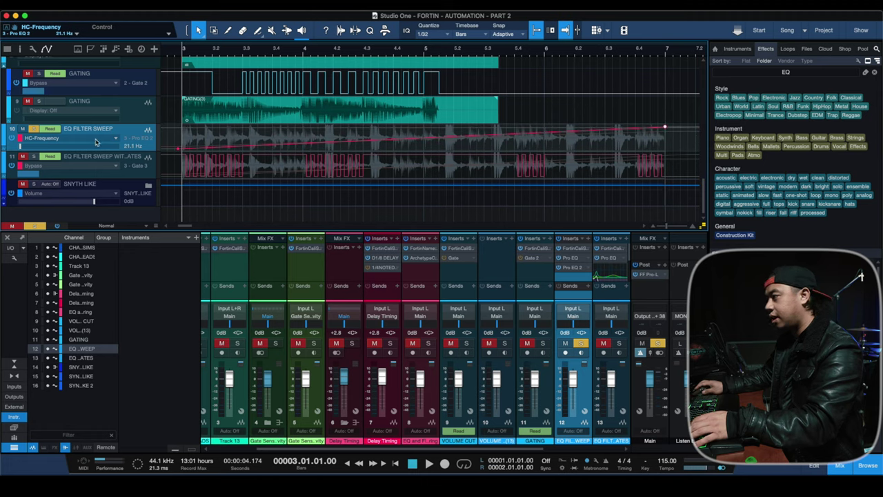
pyautogui.press('space')
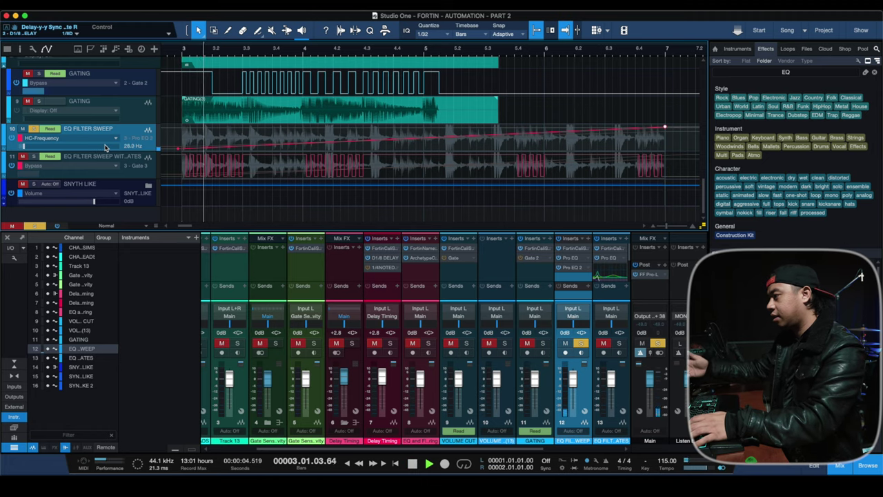
pyautogui.press('space')
# Open the editor for the EQ FILTER SWEEP track's first Pro EQ insert, which uses the Telephone preset.
pyautogui.click(604, 259)
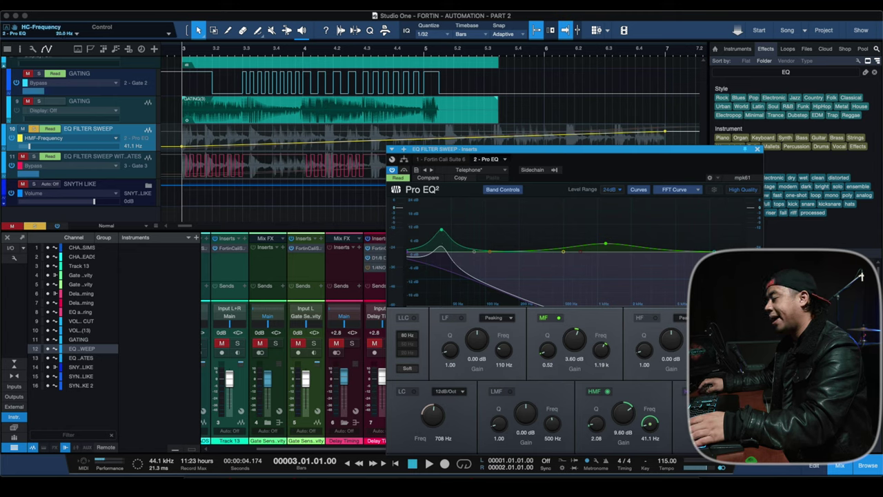
# Show the Pro EQ's HMF-Frequency automation lane and add a point at the sweep's start.
pyautogui.rightClick(648, 428)
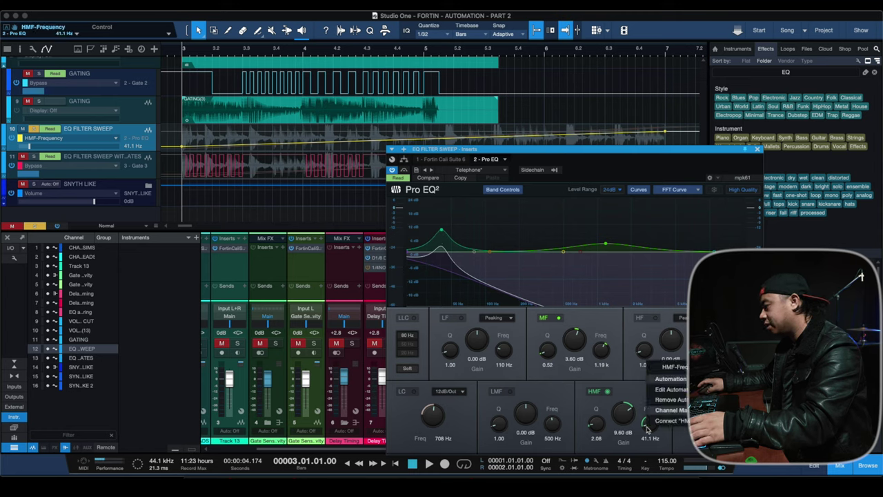
pyautogui.click(673, 391)
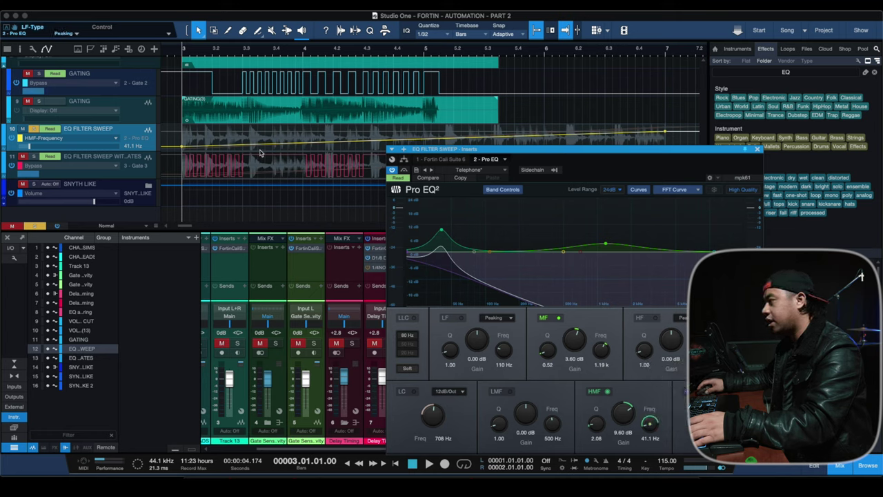
pyautogui.click(182, 147)
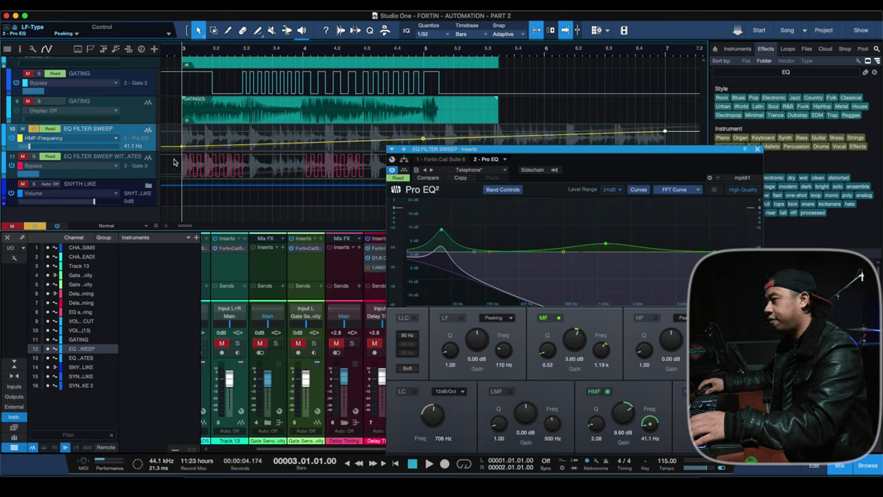
# Switch the automation lane to HC-Frequency and play the filter sweep.
pyautogui.click(118, 141)
pyautogui.click(119, 179)
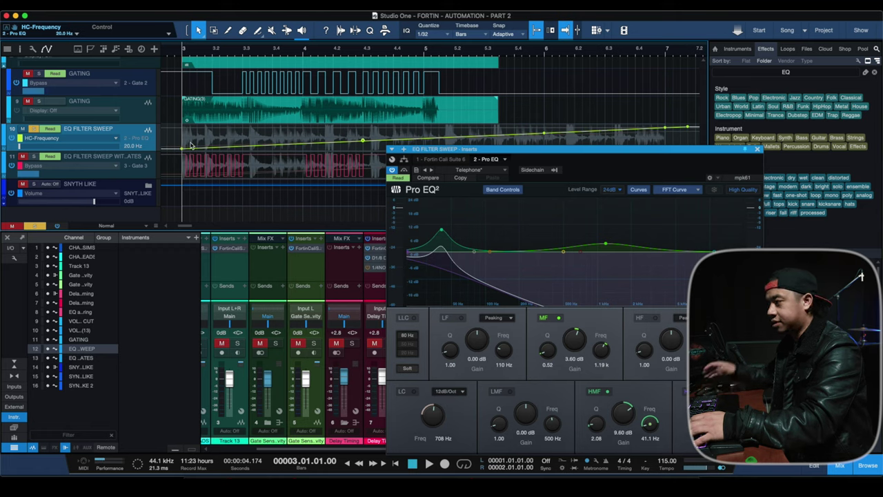
pyautogui.press('space')
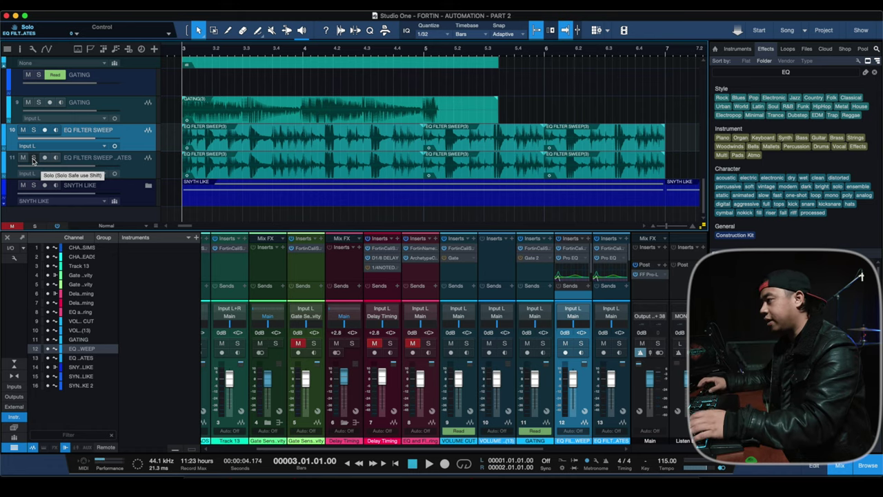
# Select EQ FILTER SWEEP WITH GATES, enlarge the mixer insert area, and zoom out the timeline.
pyautogui.click(130, 167)
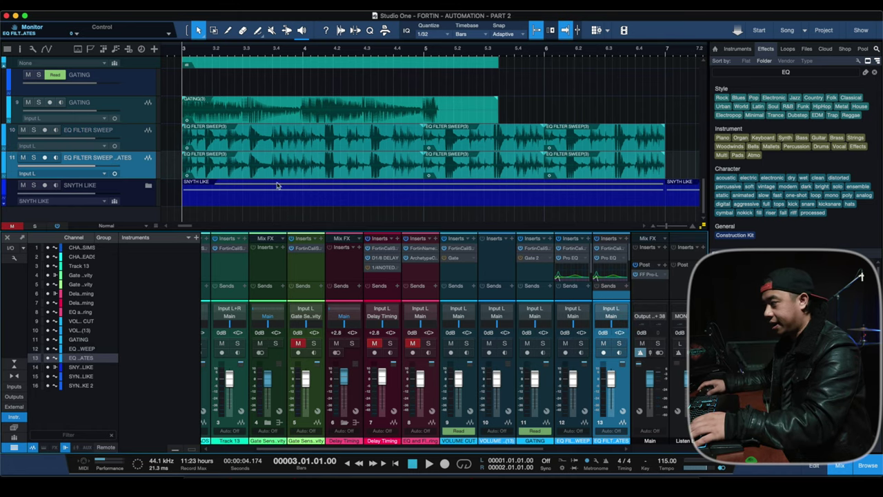
pyautogui.moveTo(542, 224); pyautogui.dragTo(538, 195)
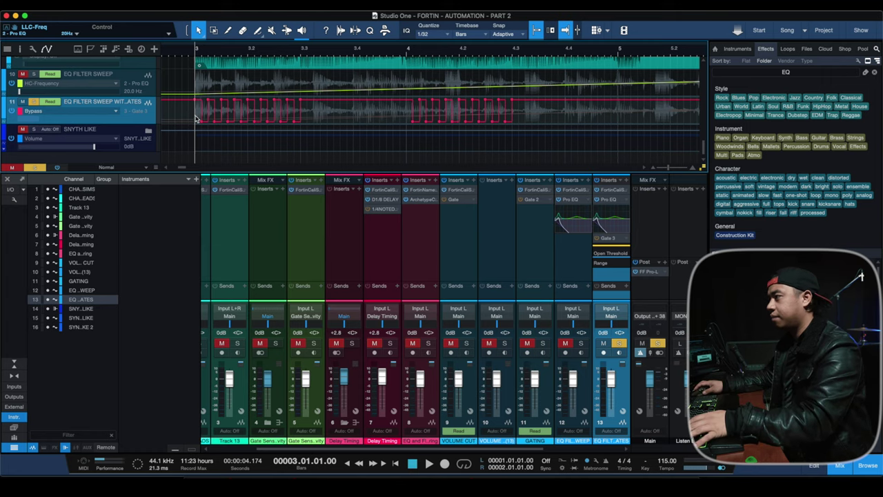
pyautogui.hscroll(5, 297, 109)
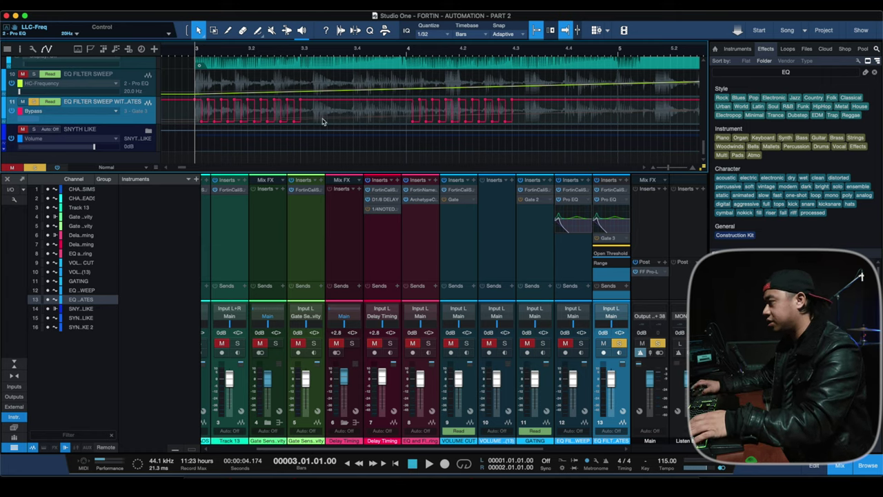
pyautogui.hscroll(2, 332, 115)
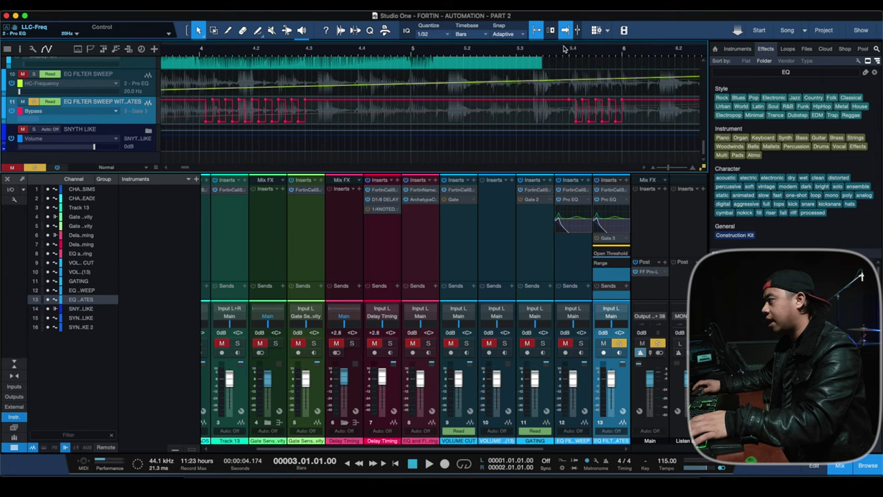
pyautogui.moveTo(565, 49); pyautogui.dragTo(564, 43)
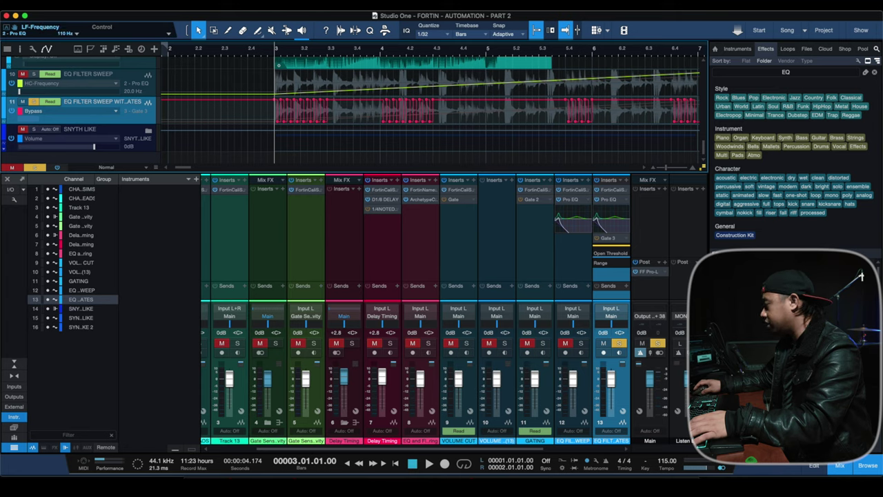
# Open the track's Gate 3 editor, move it aside, and play to hear the gated sweep.
pyautogui.click(608, 238)
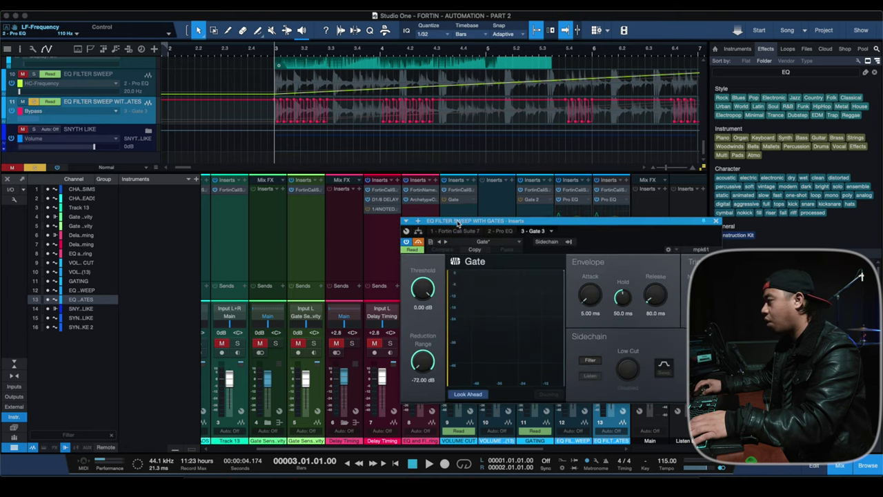
pyautogui.moveTo(464, 225); pyautogui.dragTo(563, 228)
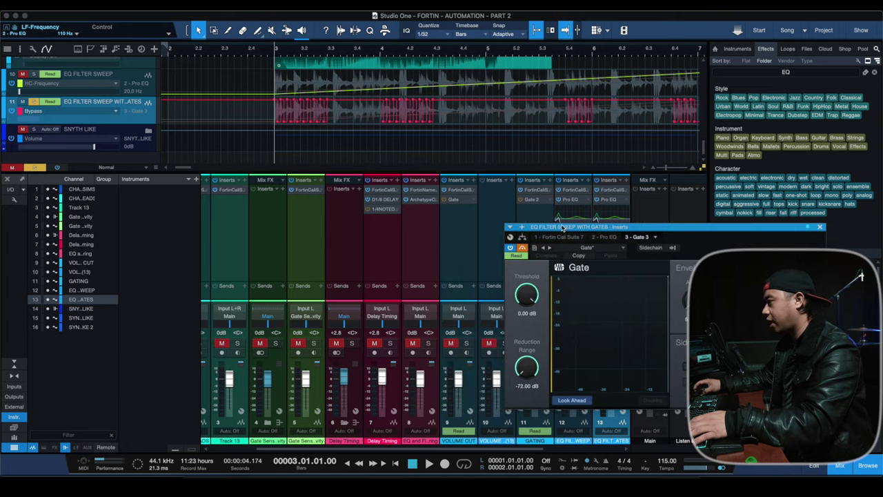
pyautogui.press('space')
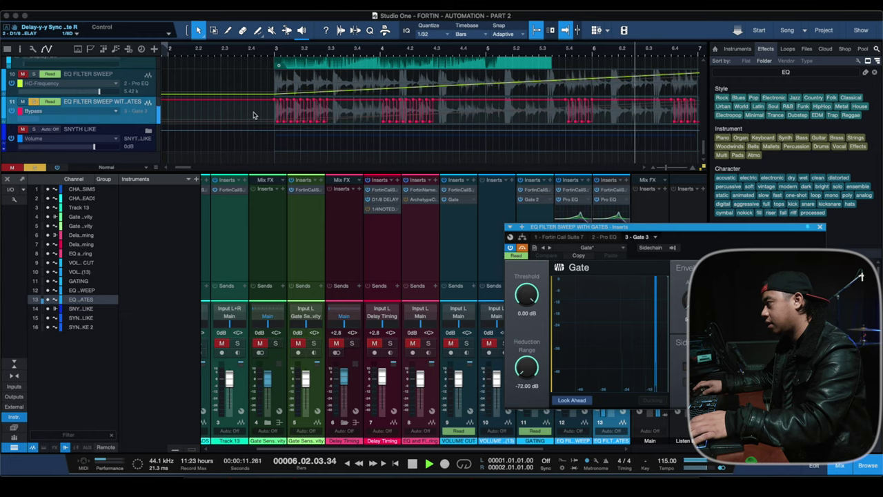
pyautogui.hscroll(2, 253, 116)
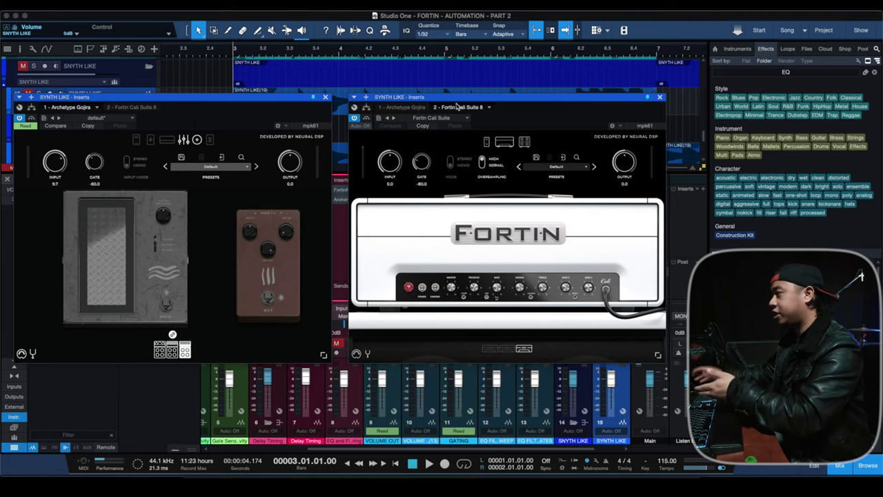
# Move SYNTH LIKE's Archetype Gojira onto a new audio track, Track 14.
pyautogui.moveTo(459, 101); pyautogui.dragTo(464, 103)
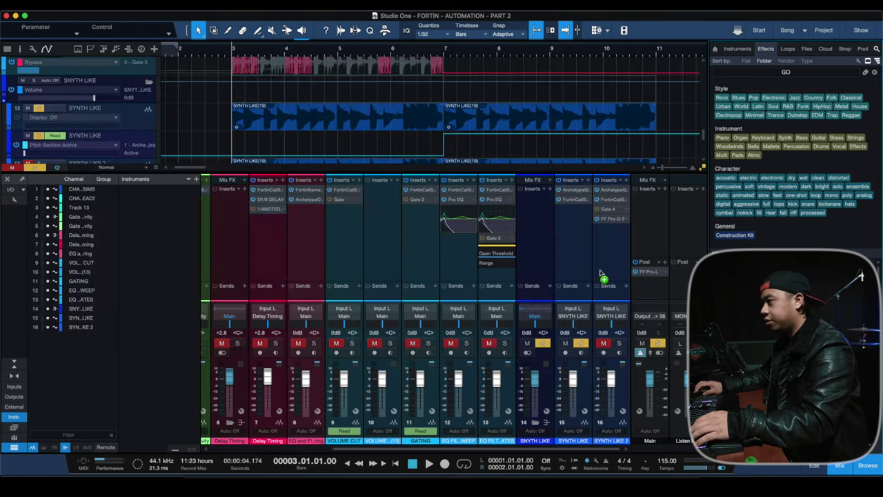
pyautogui.moveTo(611, 199); pyautogui.dragTo(147, 108)
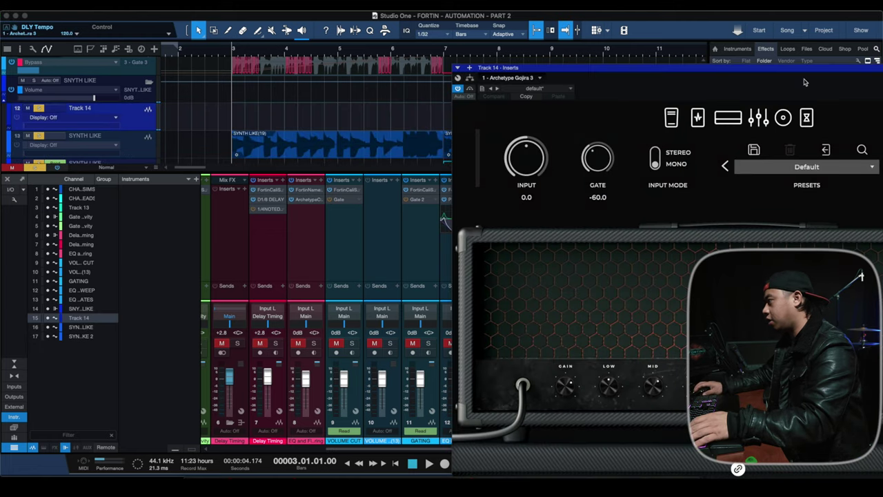
# Browse Track 14's Archetype Gojira amp, EQ and cab pages, ending on the pitch pedal section.
pyautogui.moveTo(743, 66); pyautogui.dragTo(423, 13)
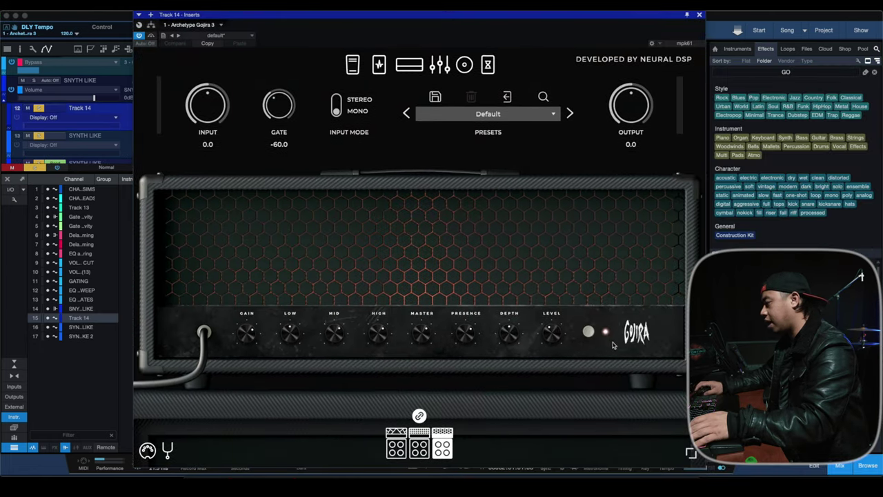
pyautogui.moveTo(691, 453); pyautogui.dragTo(443, 272)
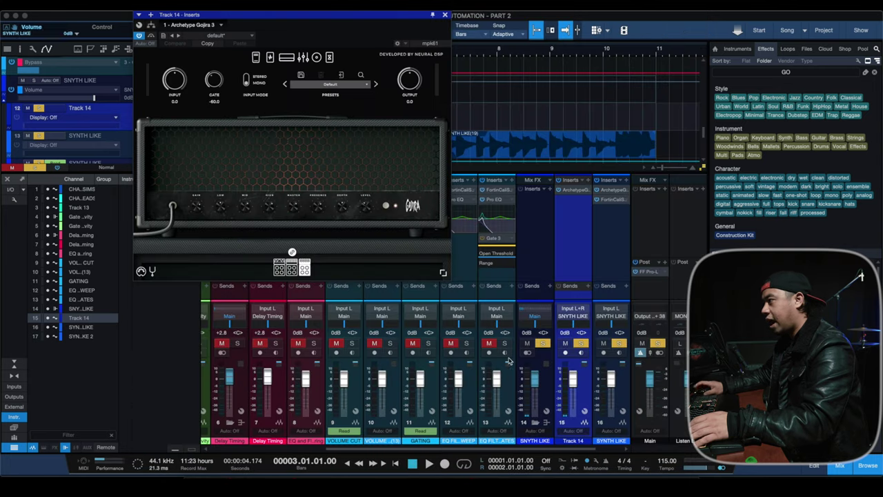
pyautogui.click(330, 58)
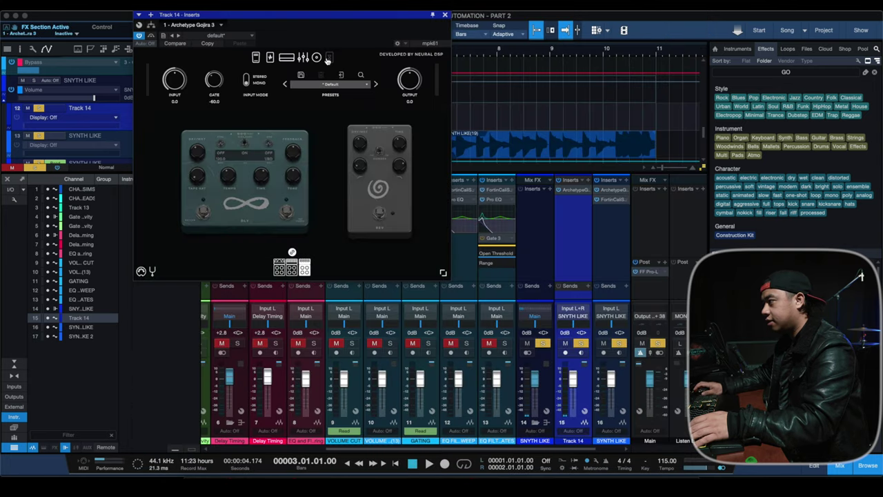
pyautogui.click(317, 58)
pyautogui.click(303, 58)
pyautogui.click(287, 58)
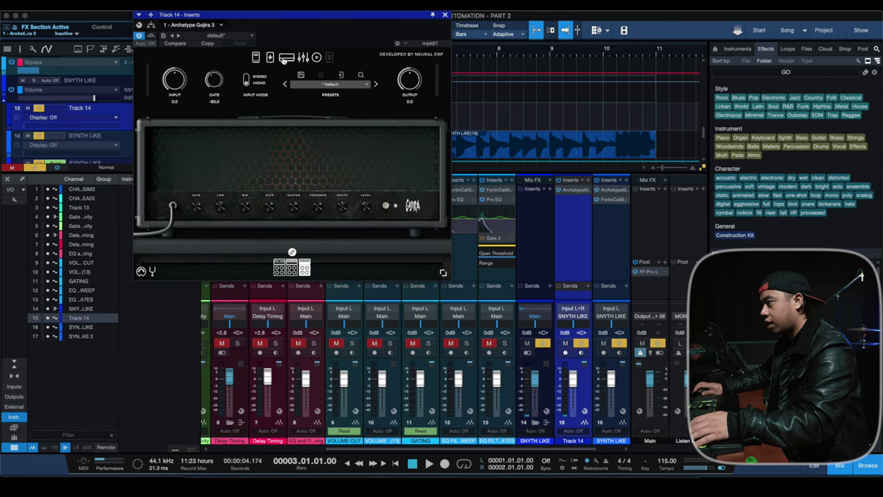
pyautogui.click(303, 58)
pyautogui.click(317, 58)
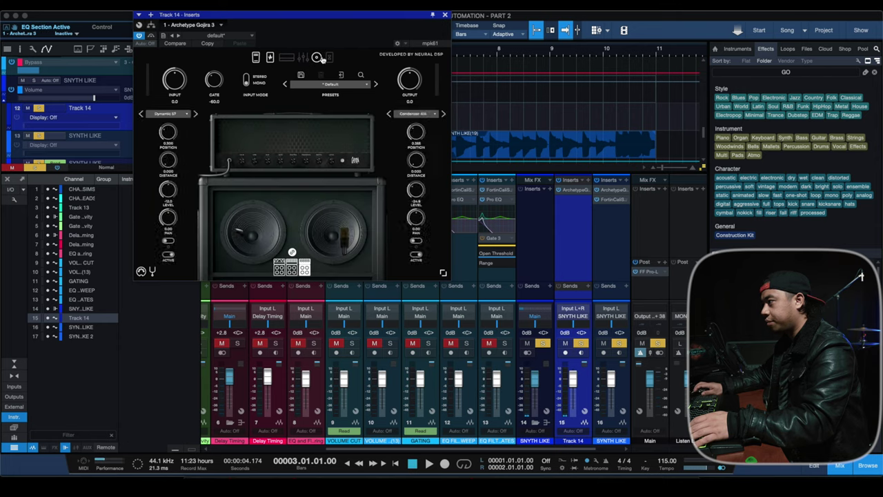
pyautogui.click(271, 58)
pyautogui.click(257, 58)
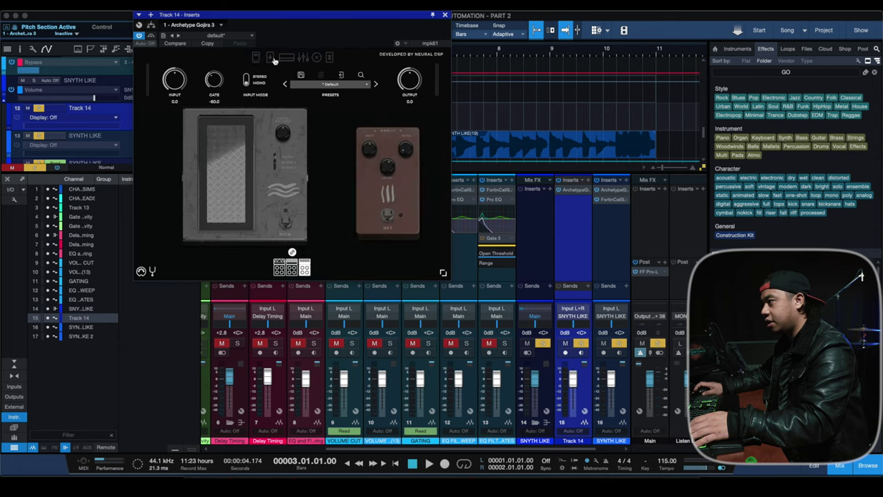
pyautogui.moveTo(243, 23); pyautogui.dragTo(387, 46)
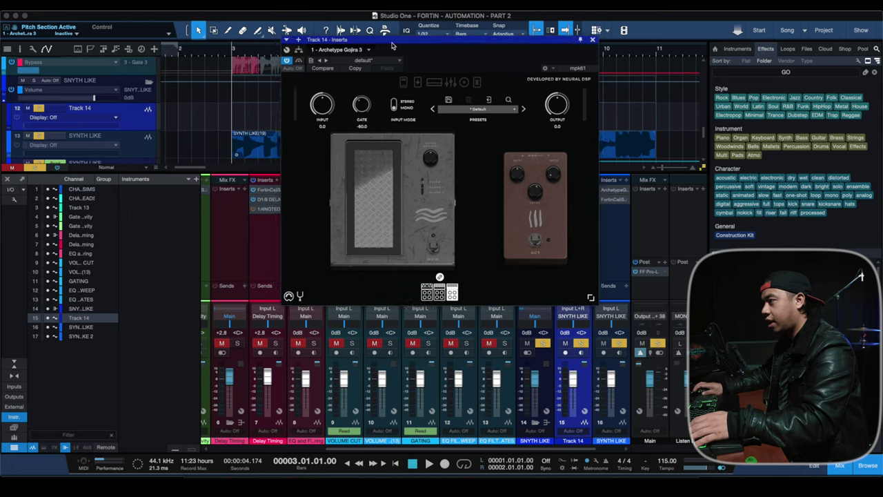
# Add Archetype Gojira's Pitch Section Active as an automation lane on Track 14.
pyautogui.click(115, 117)
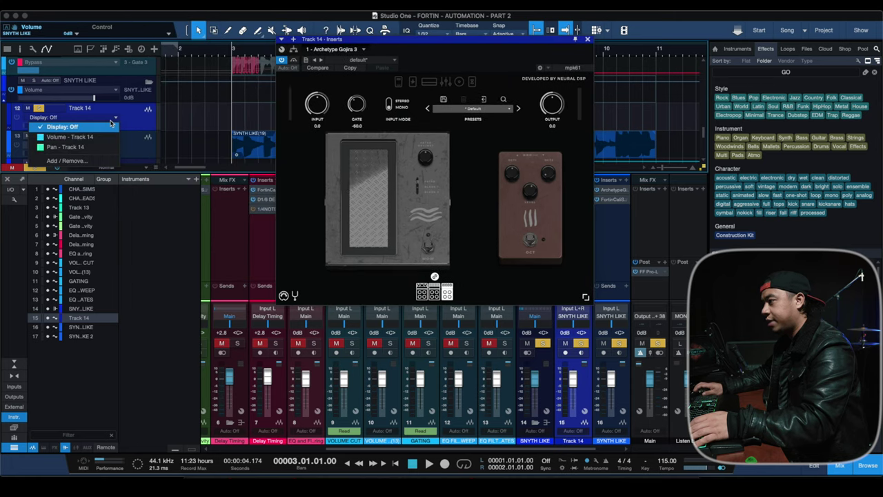
pyautogui.click(114, 164)
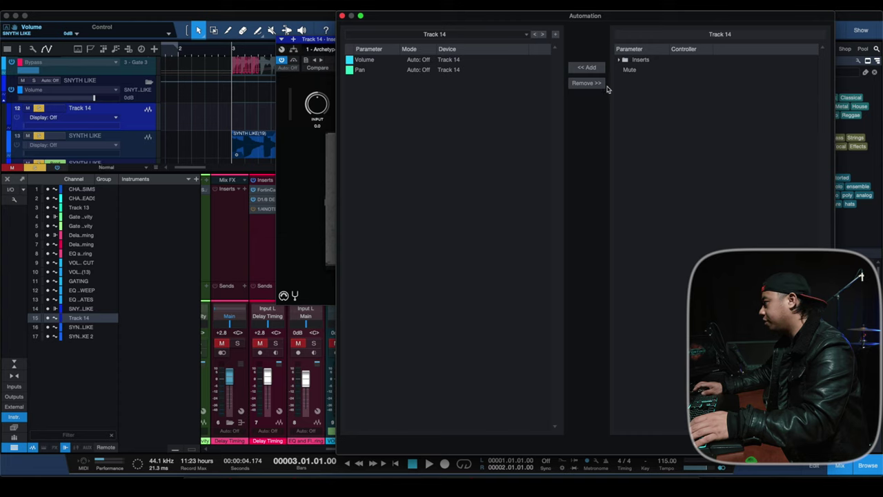
pyautogui.doubleClick(641, 61)
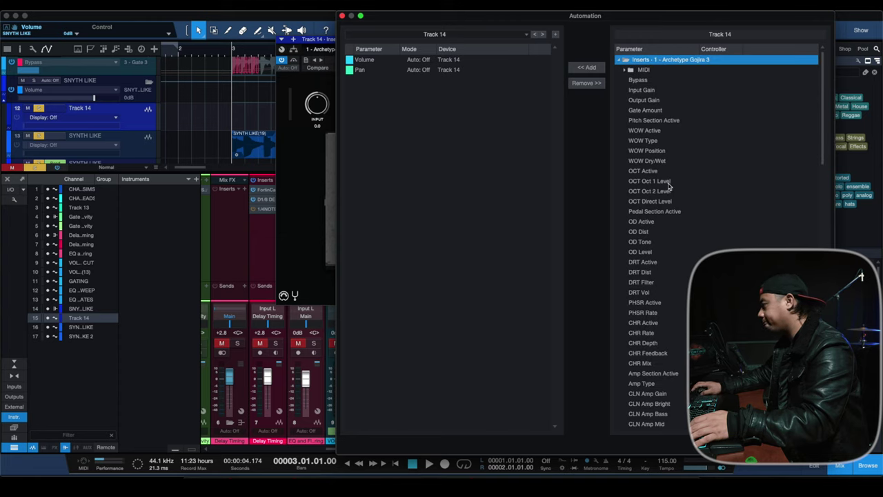
pyautogui.scroll(-1, 668, 187)
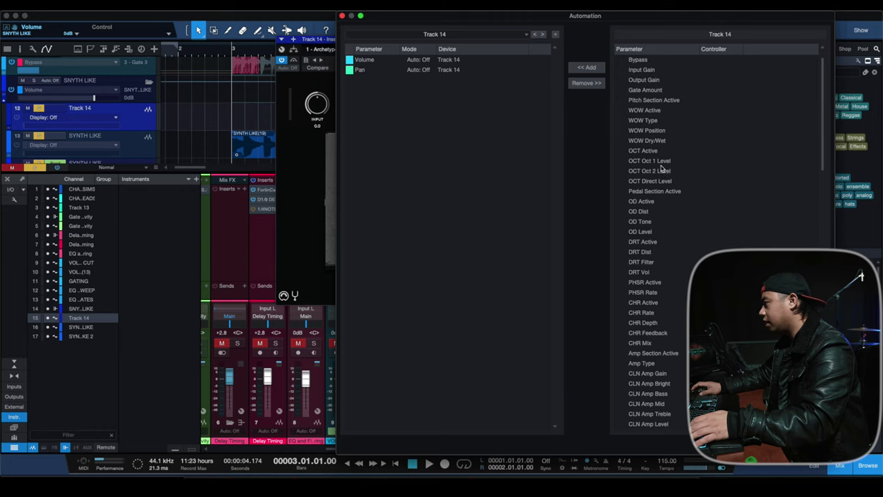
pyautogui.click(661, 102)
pyautogui.doubleClick(661, 102)
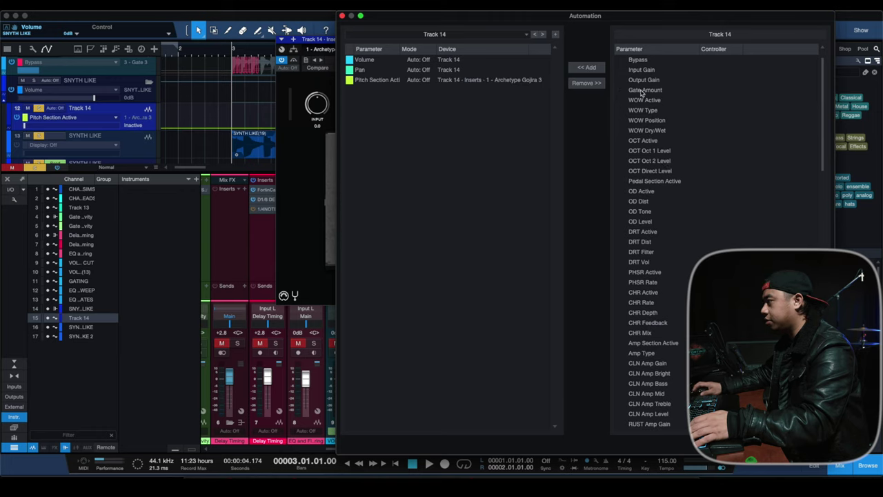
pyautogui.click(396, 82)
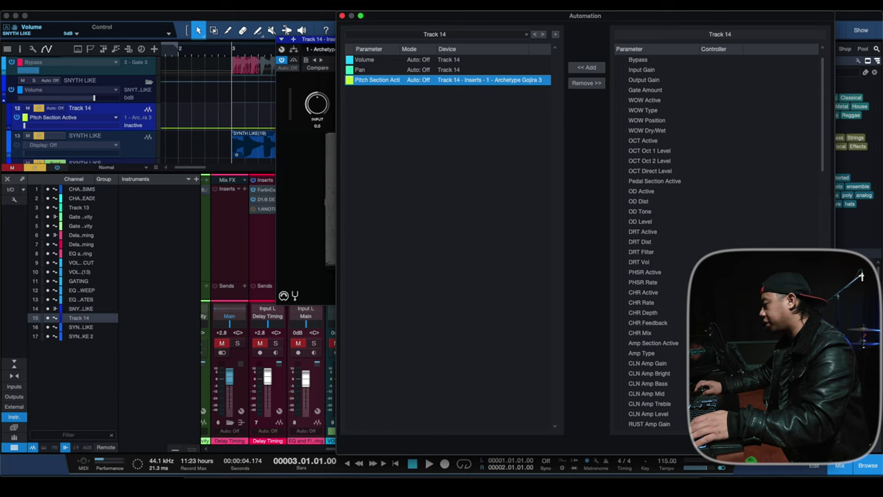
pyautogui.press('super+w')
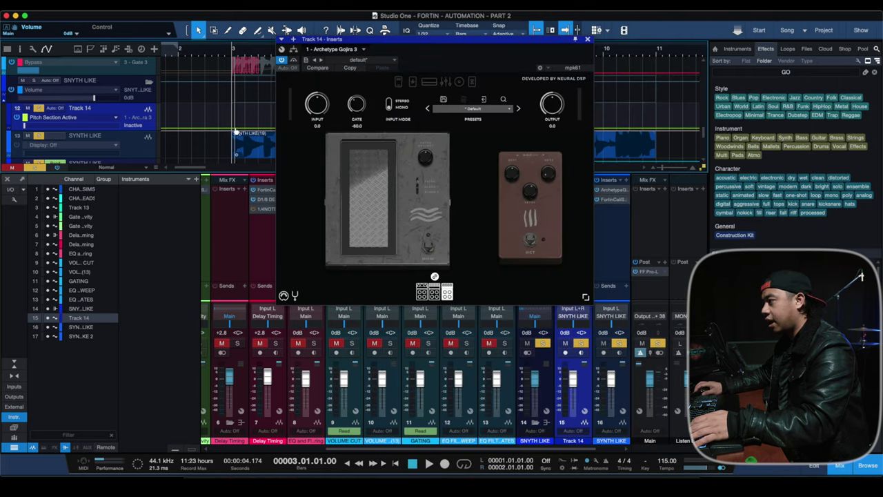
# Draw Pitch Section Active switching on from bar 7, enable the OCT pedal, and close the plugin.
pyautogui.moveTo(232, 131); pyautogui.dragTo(233, 98)
pyautogui.click(530, 241)
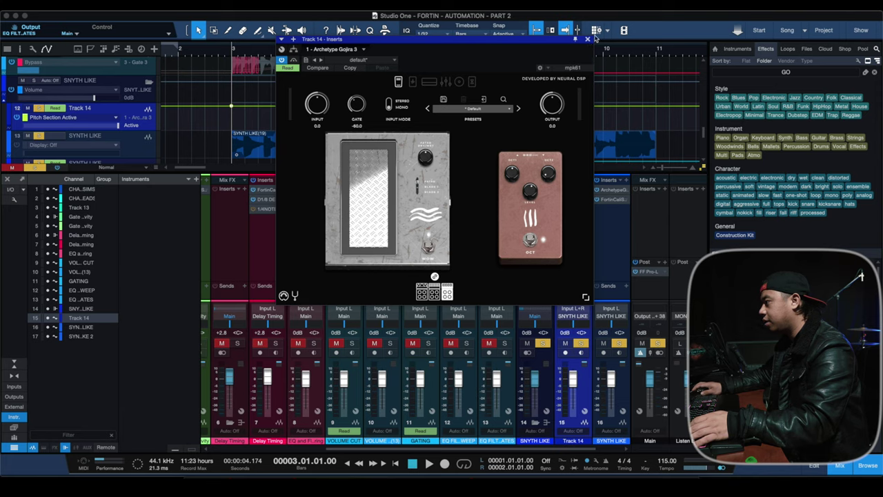
pyautogui.click(589, 40)
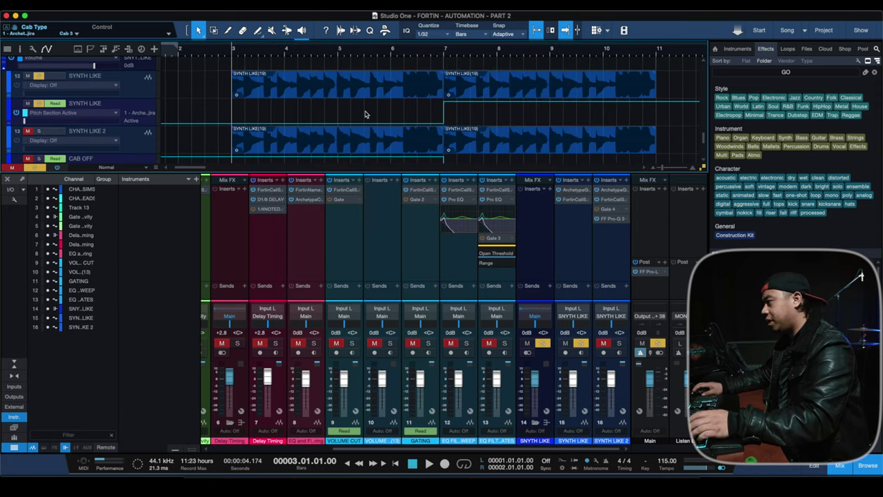
# Open SYNTH LIKE's Archetype Gojira window on the left and play from bar 3.
pyautogui.click(444, 54)
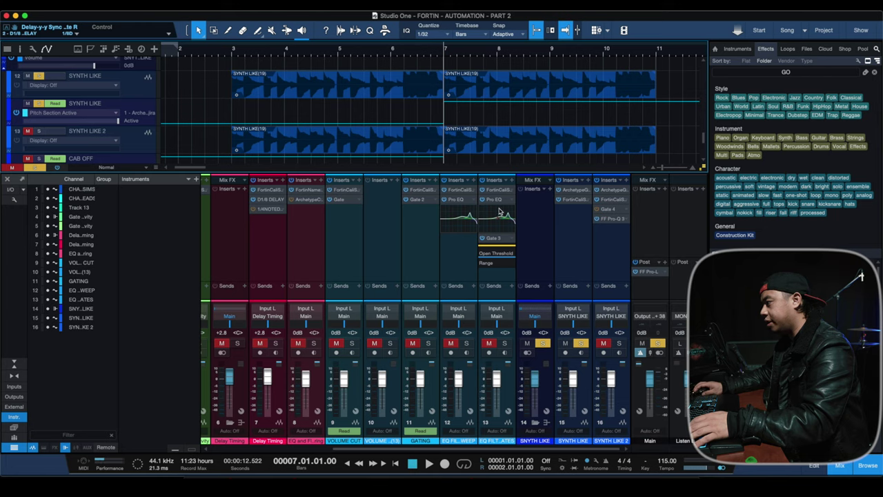
pyautogui.click(145, 82)
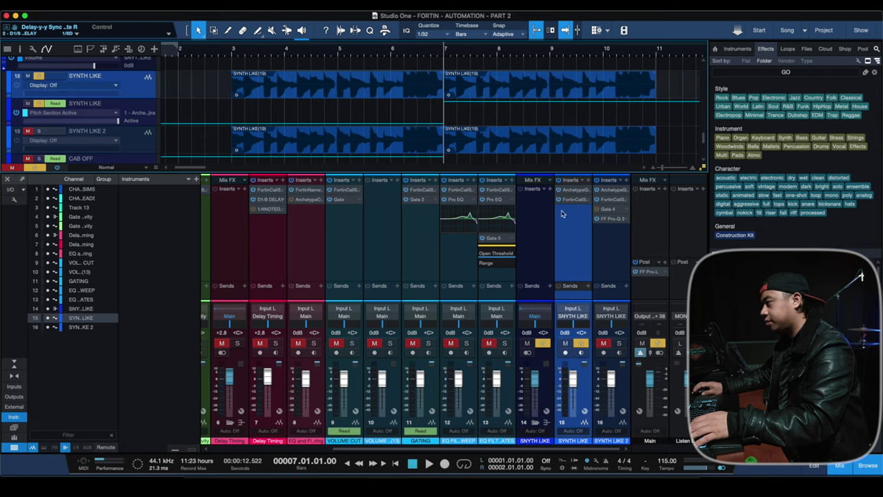
pyautogui.click(575, 193)
pyautogui.moveTo(411, 194); pyautogui.dragTo(273, 178)
pyautogui.click(233, 52)
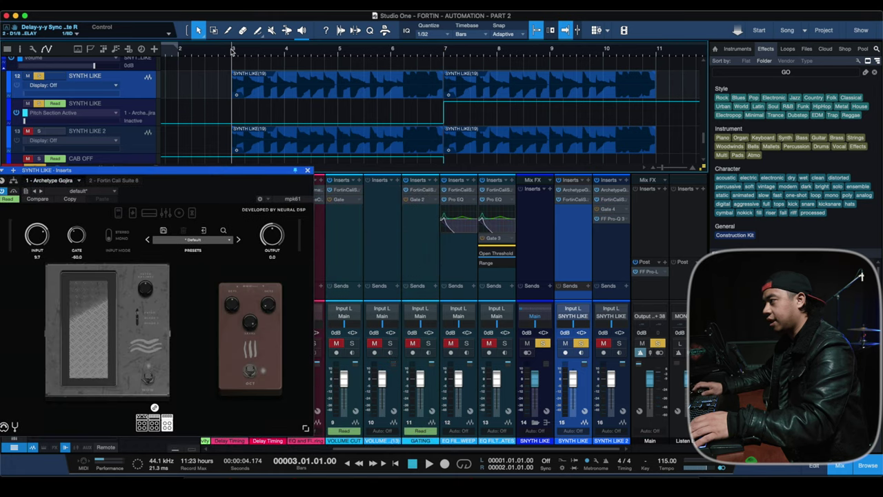
pyautogui.press('space')
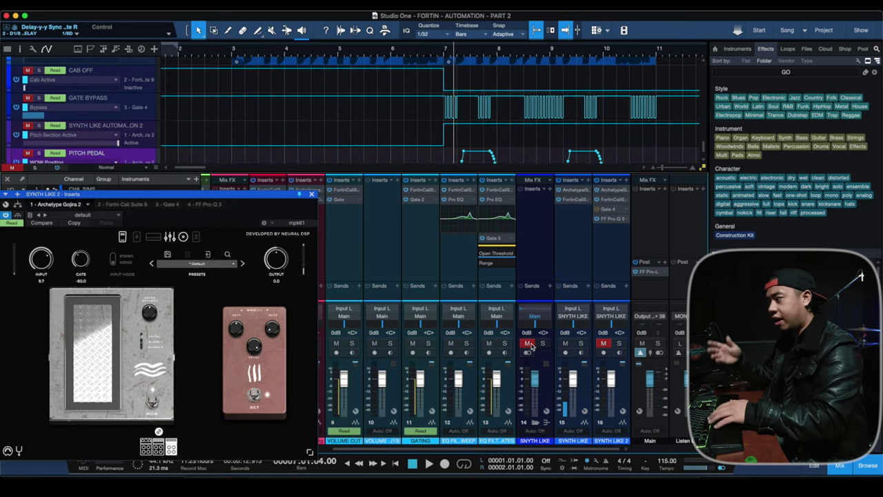
# Open SYNTH LIKE 2's Gate plugin during playback and set the playhead just before bar 3.
pyautogui.press('space')
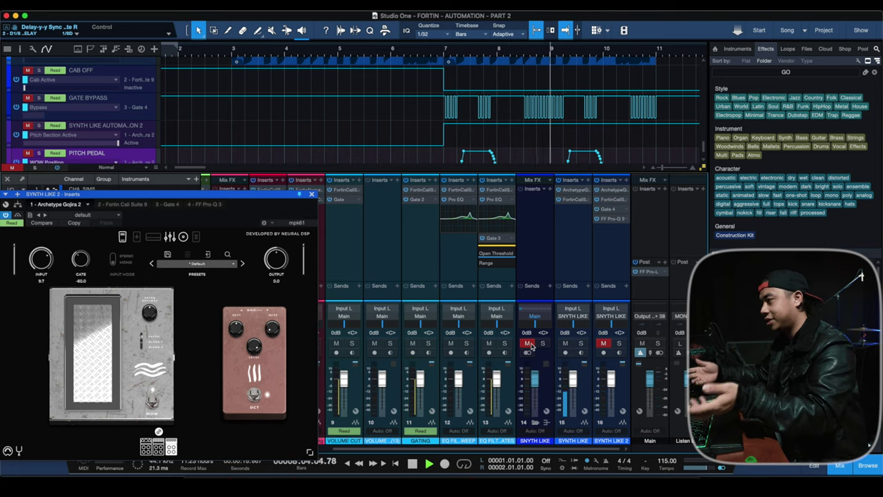
pyautogui.click(609, 208)
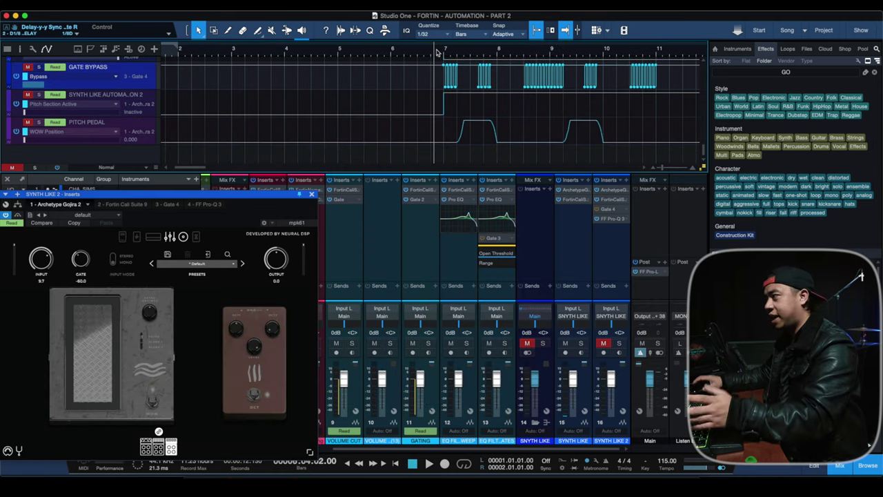
pyautogui.scroll(5, 424, 109)
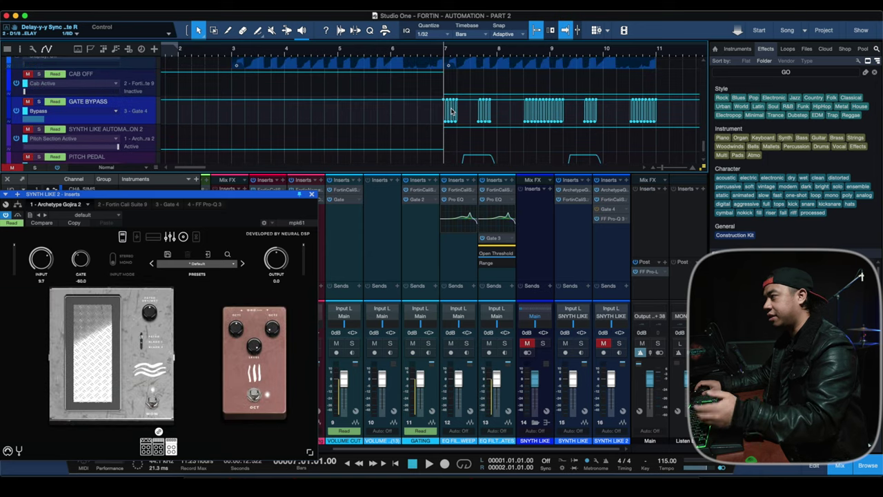
pyautogui.click(229, 51)
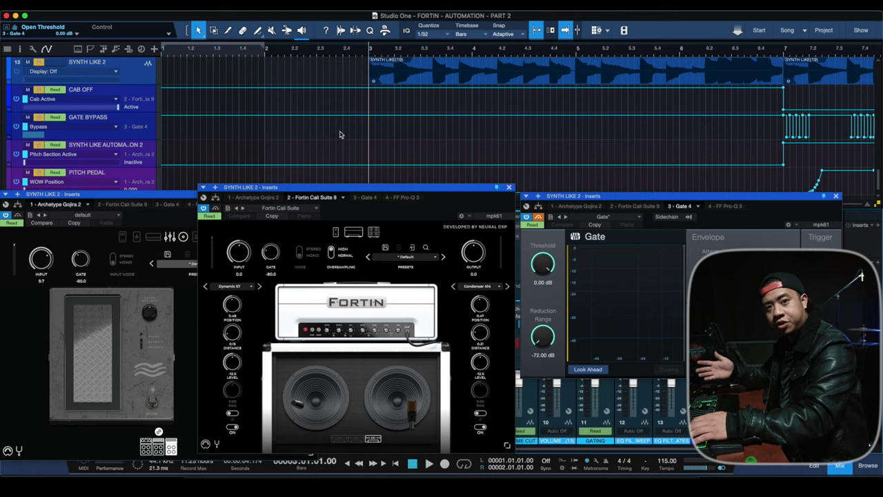
# Play SYNTH LIKE 2 from bar 3, following the cab-off, gate bypass and pitch automation past bar 7.
pyautogui.press('space')
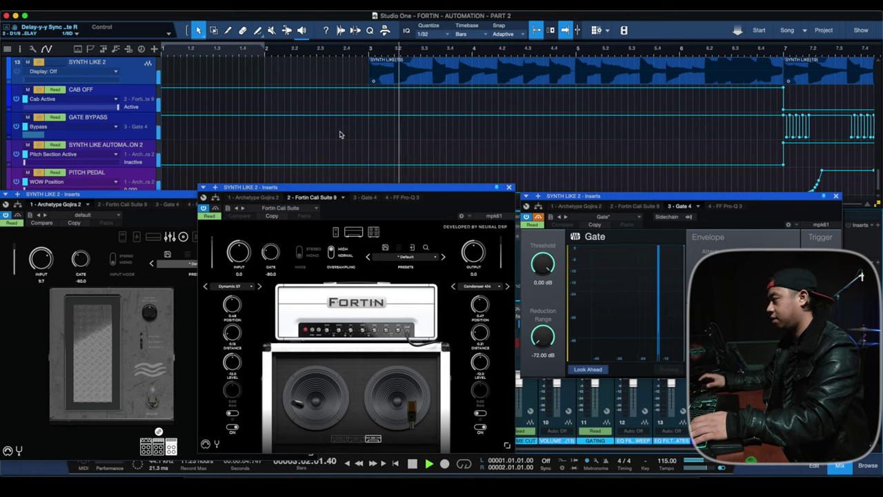
pyautogui.hscroll(2, 408, 131)
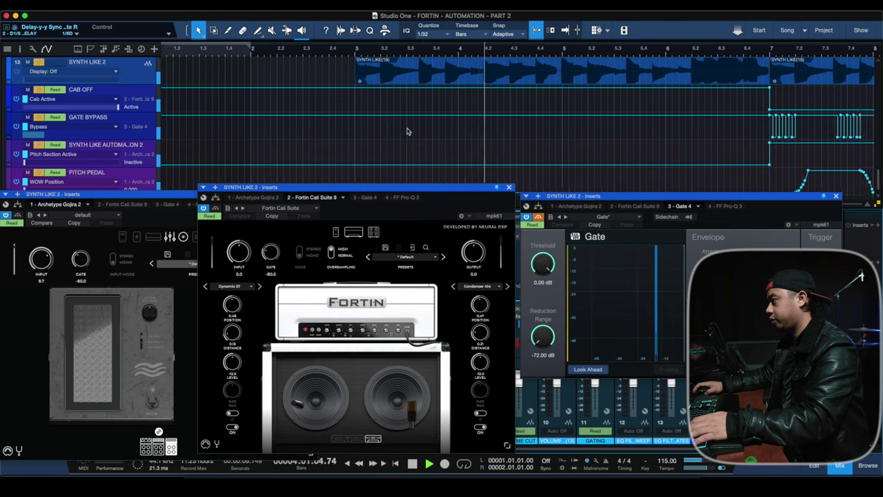
pyautogui.hscroll(4, 407, 131)
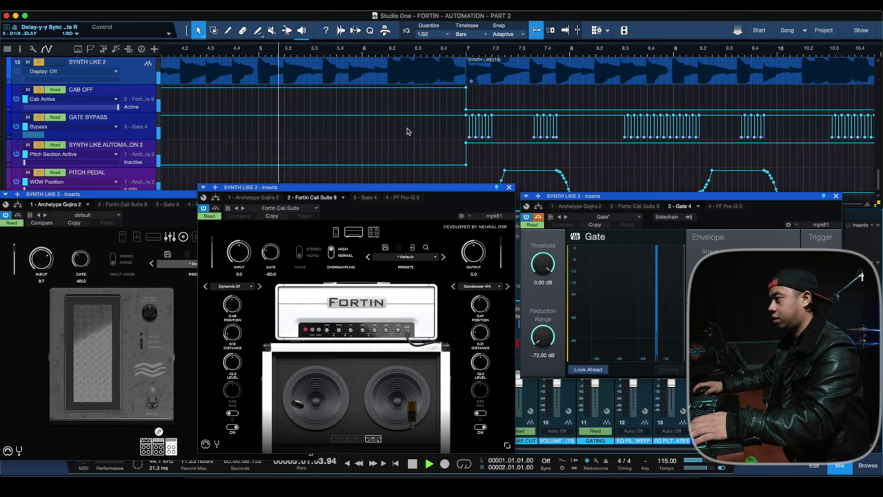
pyautogui.hscroll(2, 405, 133)
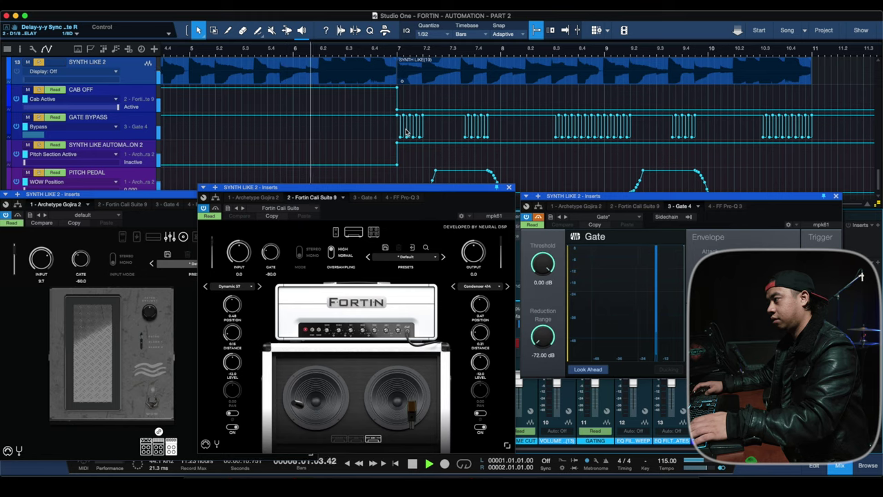
pyautogui.hscroll(2, 400, 138)
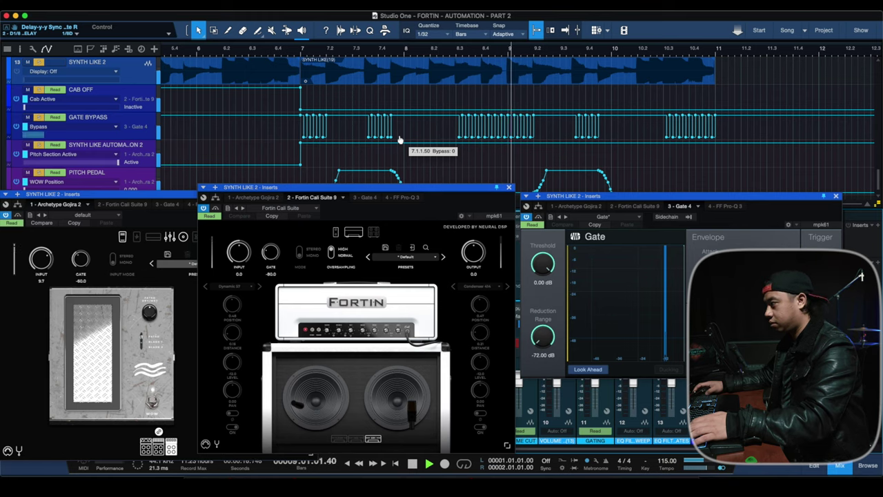
pyautogui.hscroll(2, 400, 140)
pyautogui.hscroll(2, 400, 141)
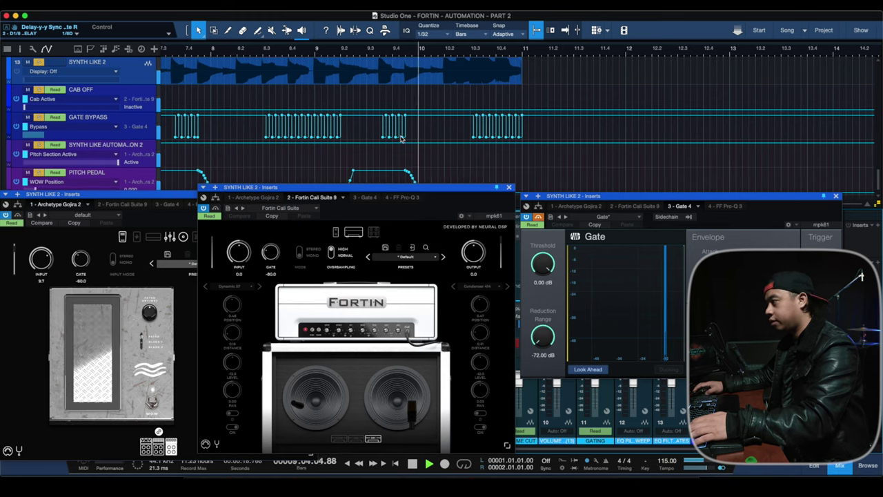